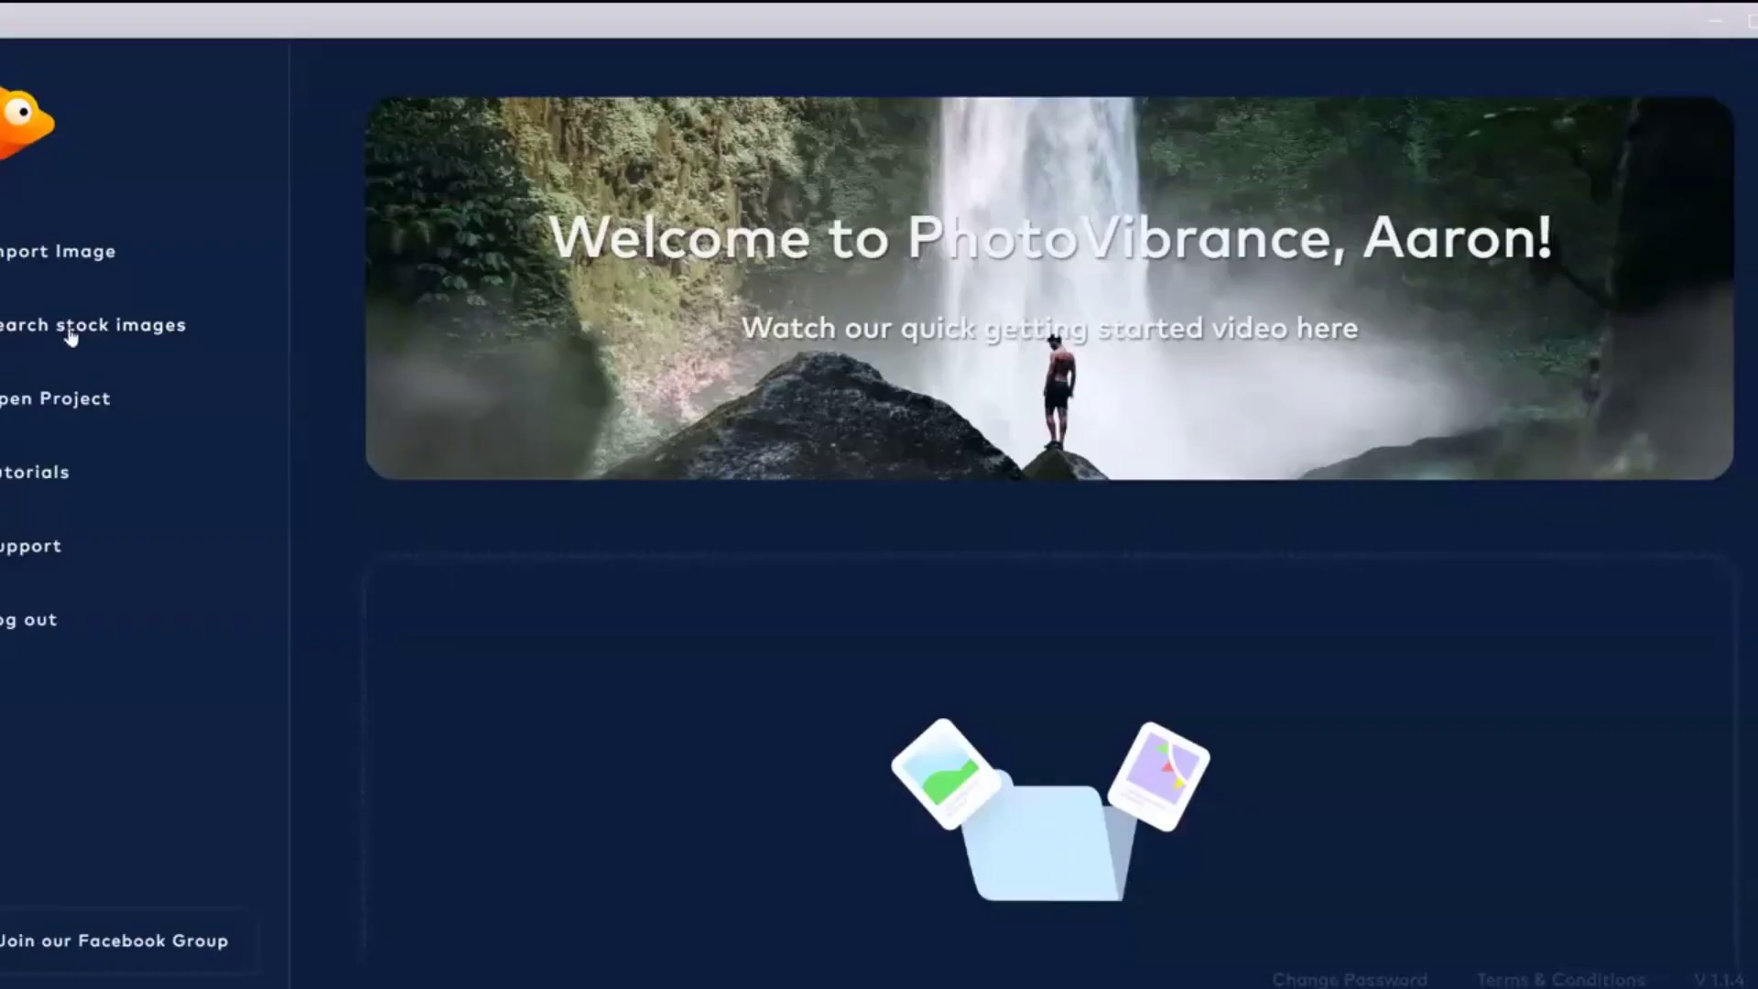
Import the cobblestone street photo from the Pixabay stock images.
{"action": "left_click", "coordinate": [70, 326]}
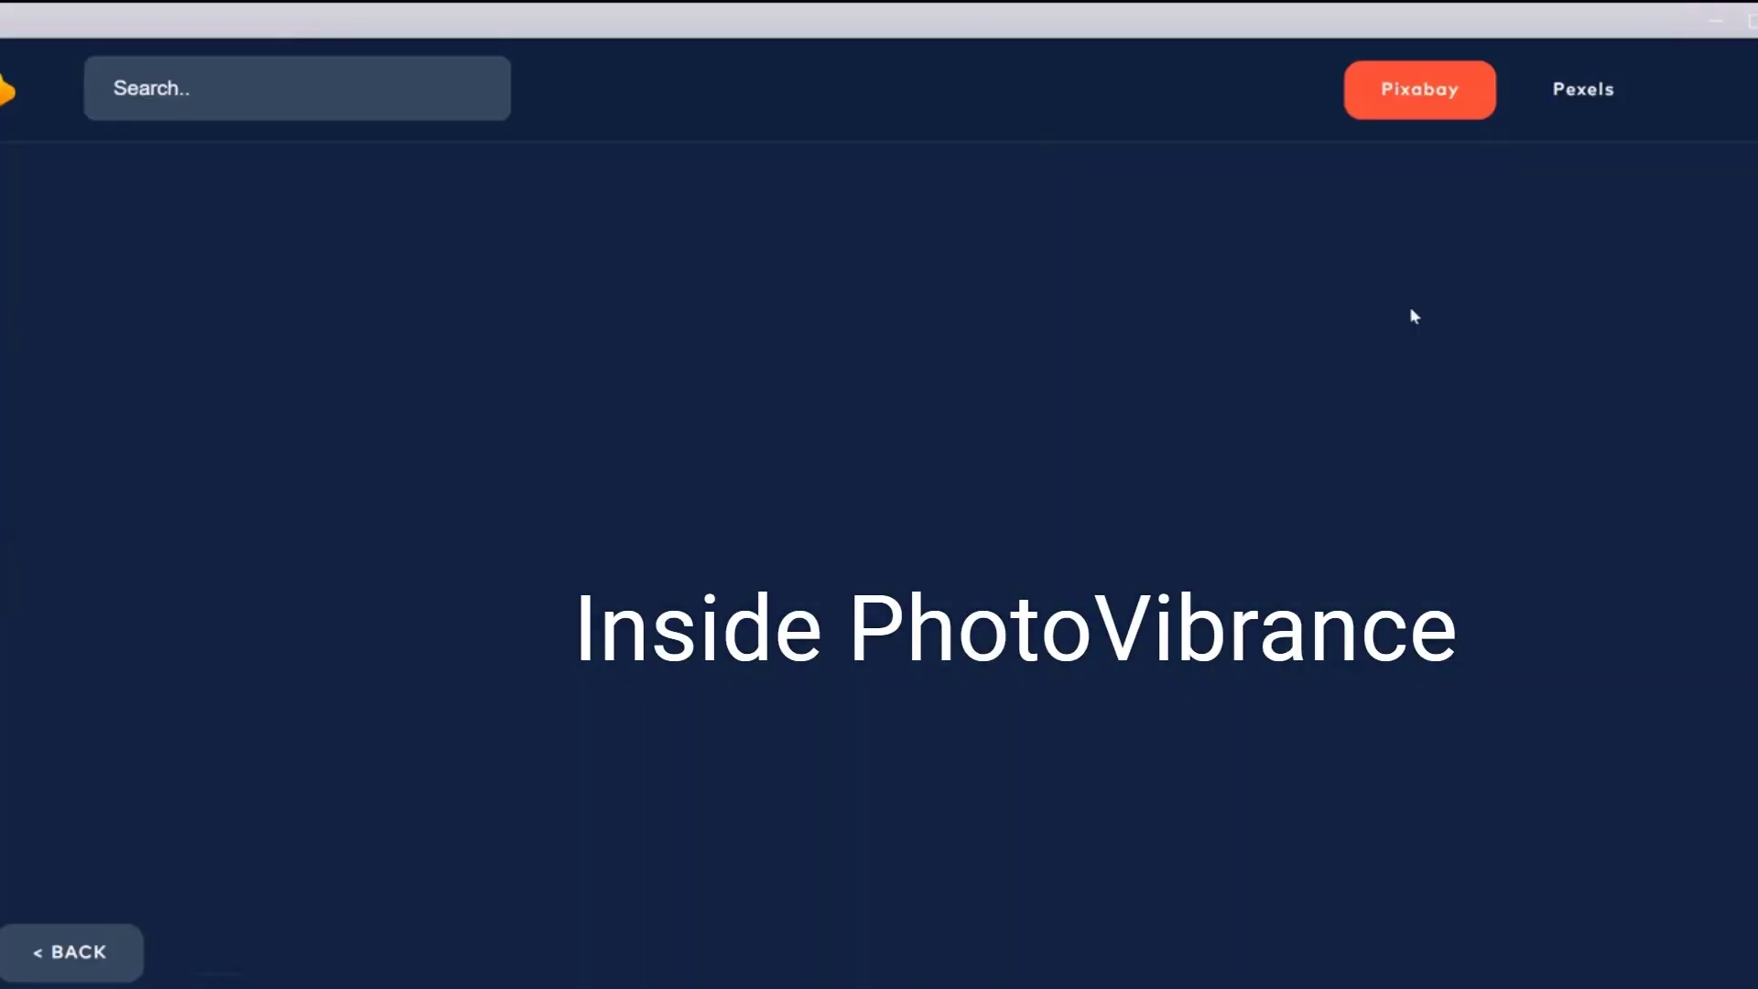
{"action": "left_click", "coordinate": [1433, 115]}
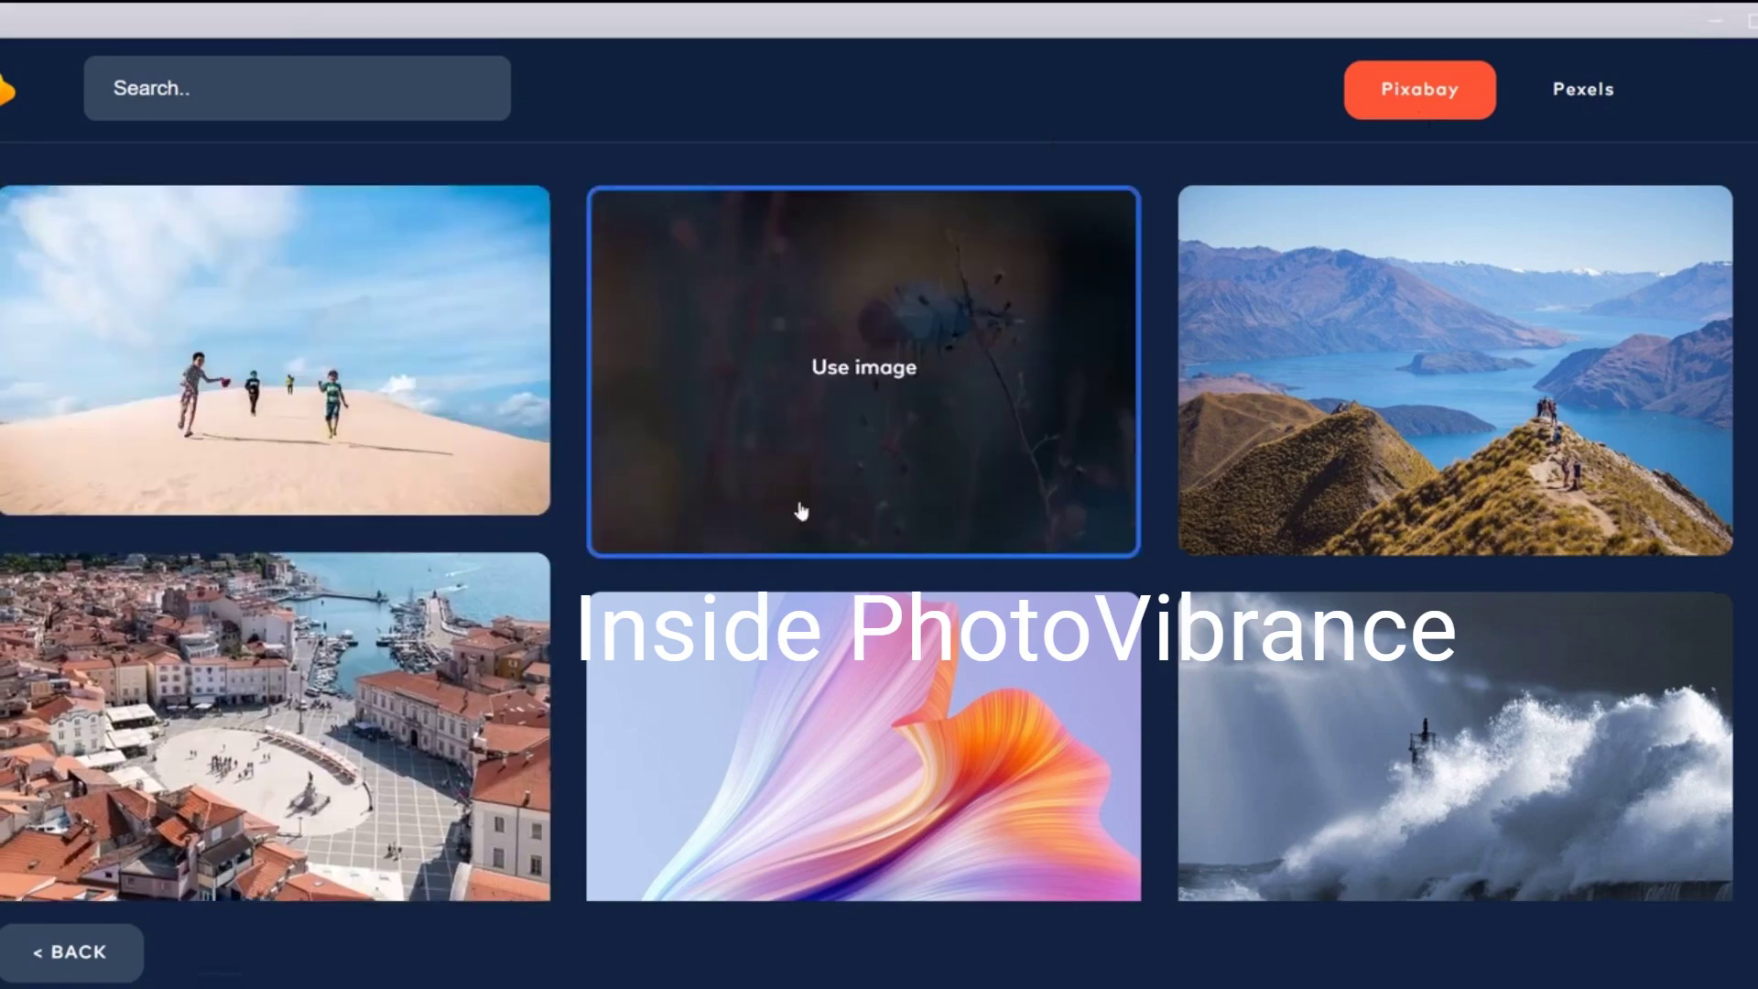
{"action": "scroll", "coordinate": [824, 568], "scroll_direction": "down", "scroll_amount": 15}
{"action": "scroll", "coordinate": [830, 583], "scroll_direction": "down", "scroll_amount": 15}
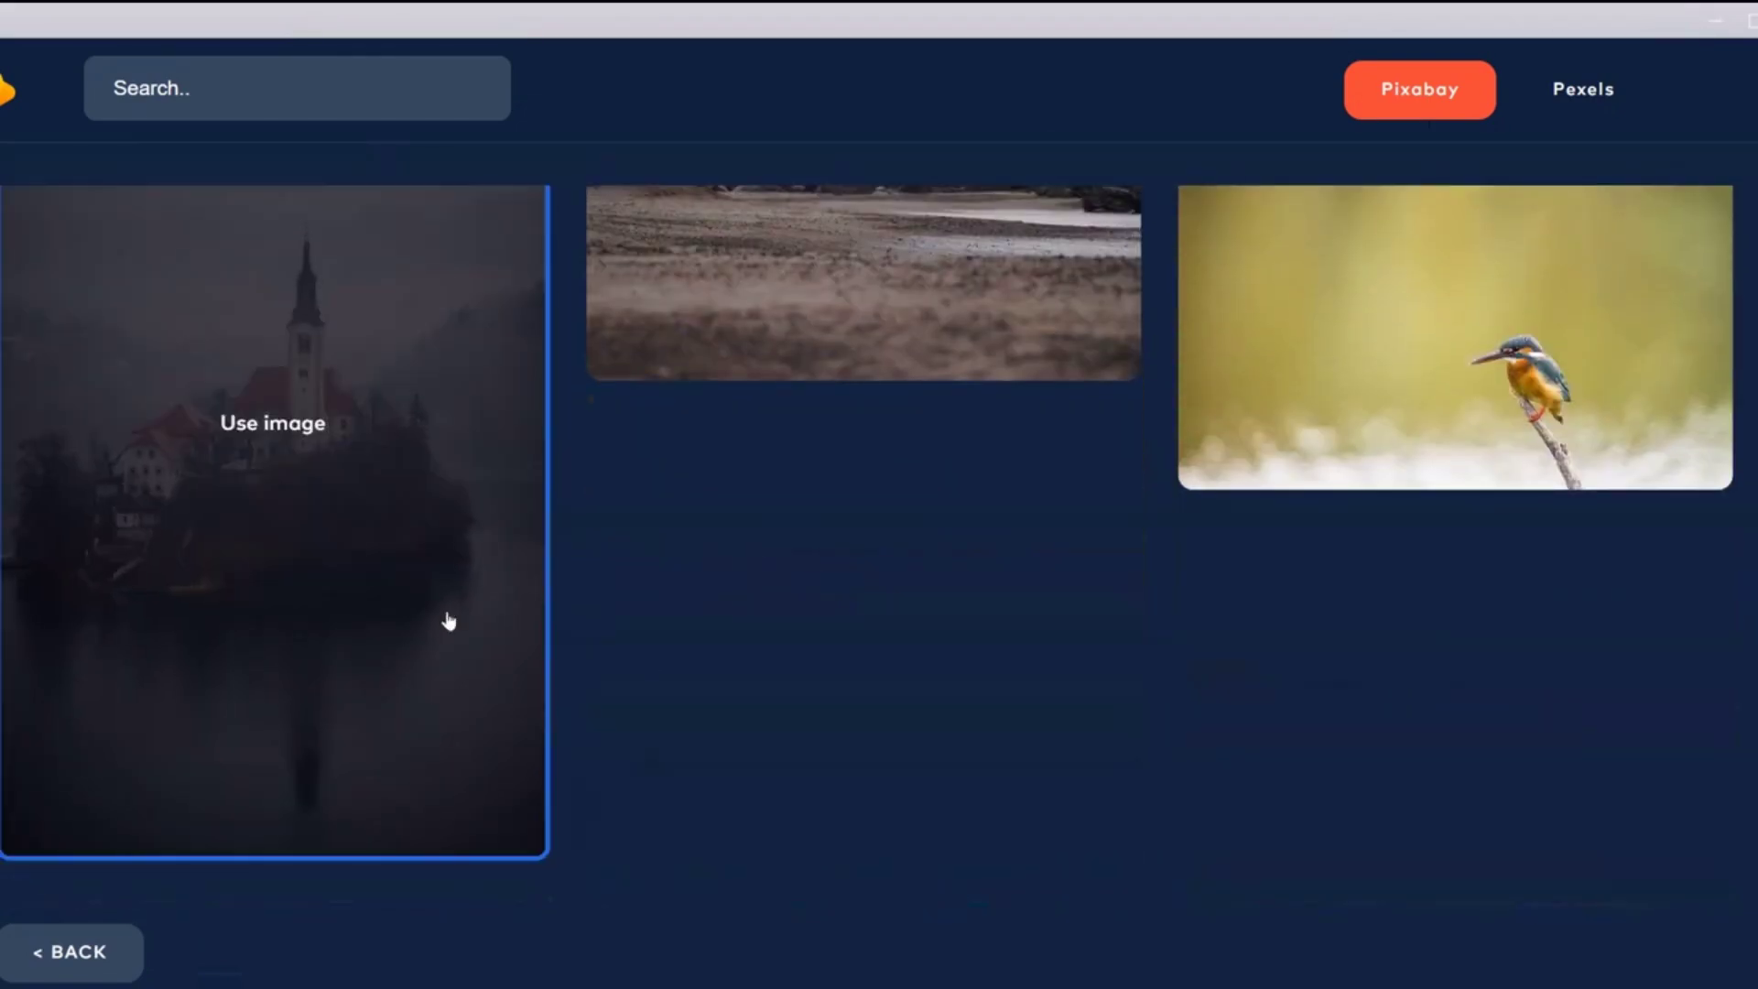
{"action": "scroll", "coordinate": [1228, 589], "scroll_direction": "down", "scroll_amount": 5}
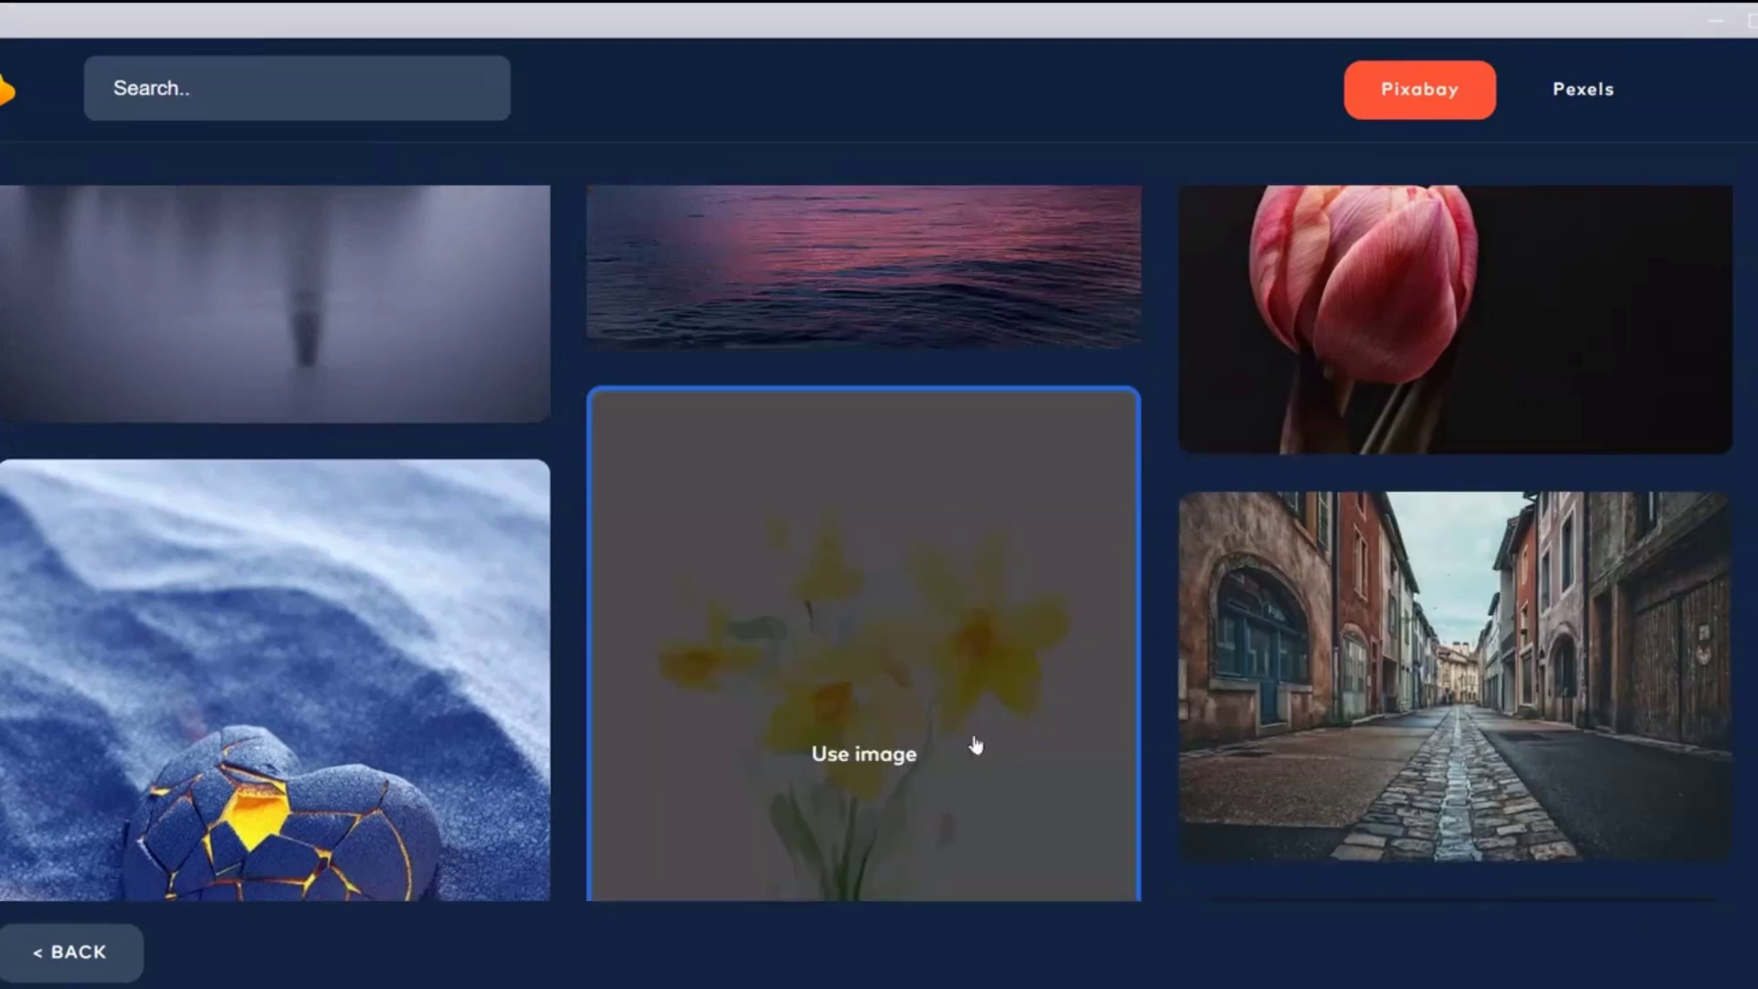
{"action": "left_click", "coordinate": [1456, 675]}
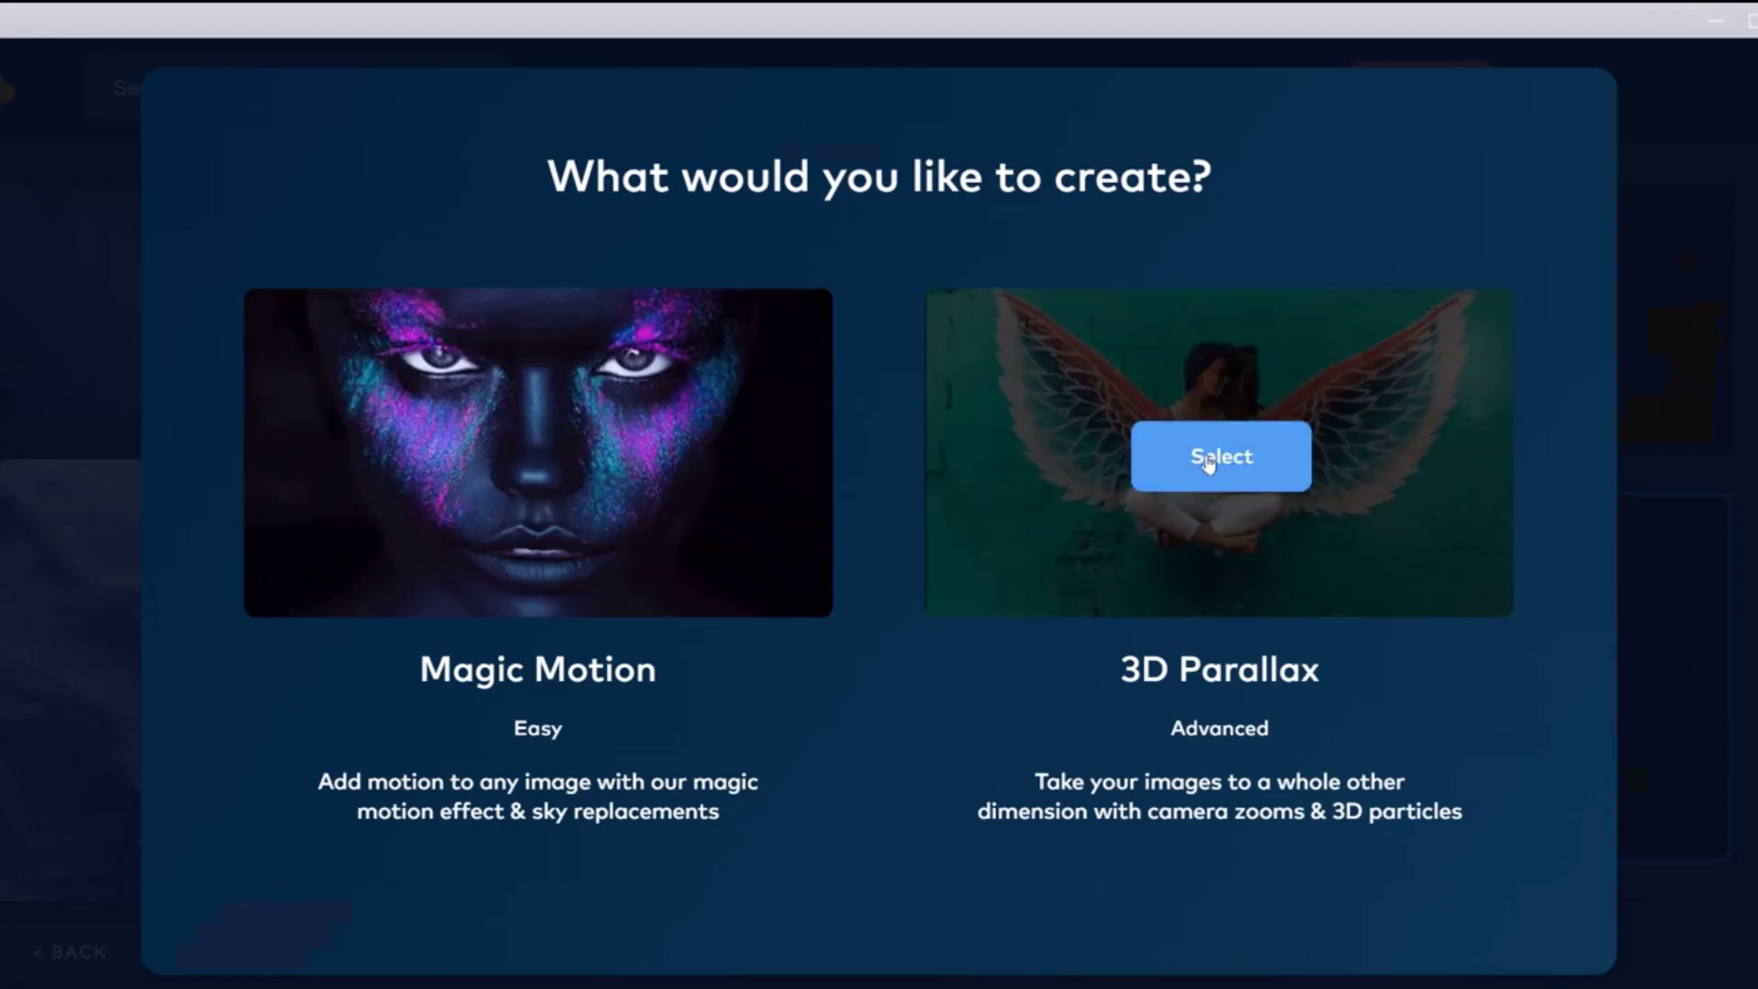
Choose 3D Parallax for the street photo and keep the Landscape crop.
{"action": "left_click", "coordinate": [1209, 458]}
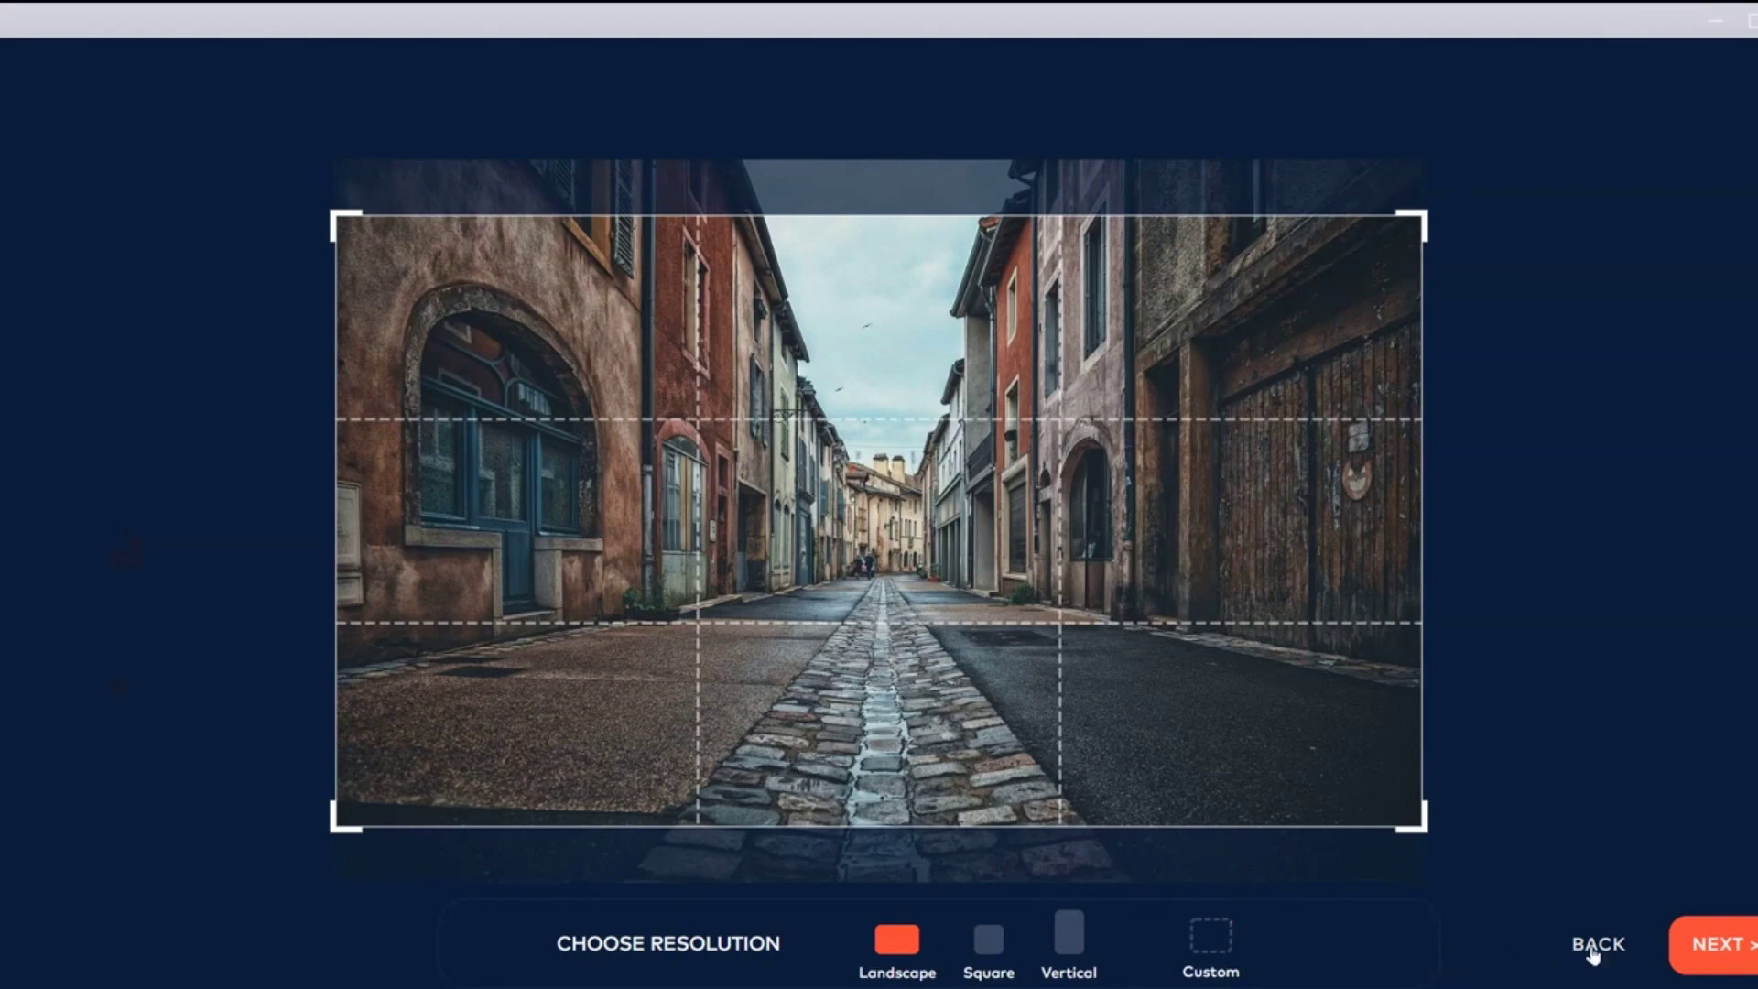
{"action": "left_click", "coordinate": [1706, 936]}
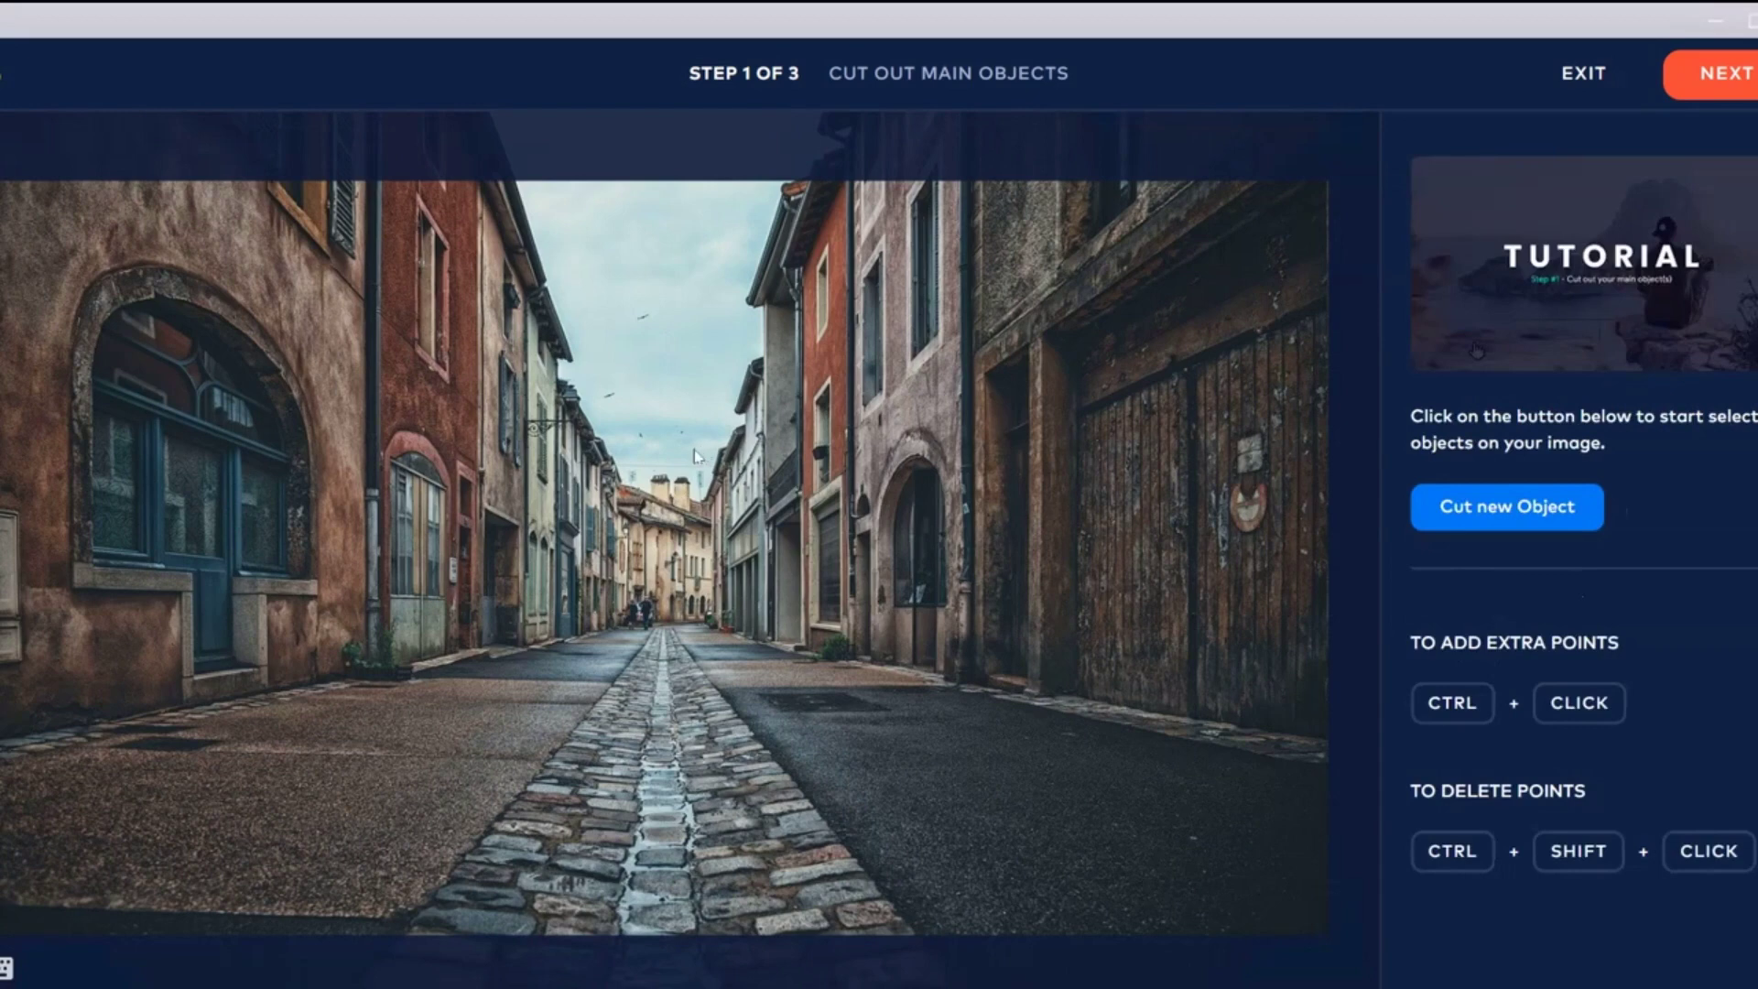
{"action": "scroll", "coordinate": [630, 490], "scroll_direction": "down", "scroll_amount": 2}
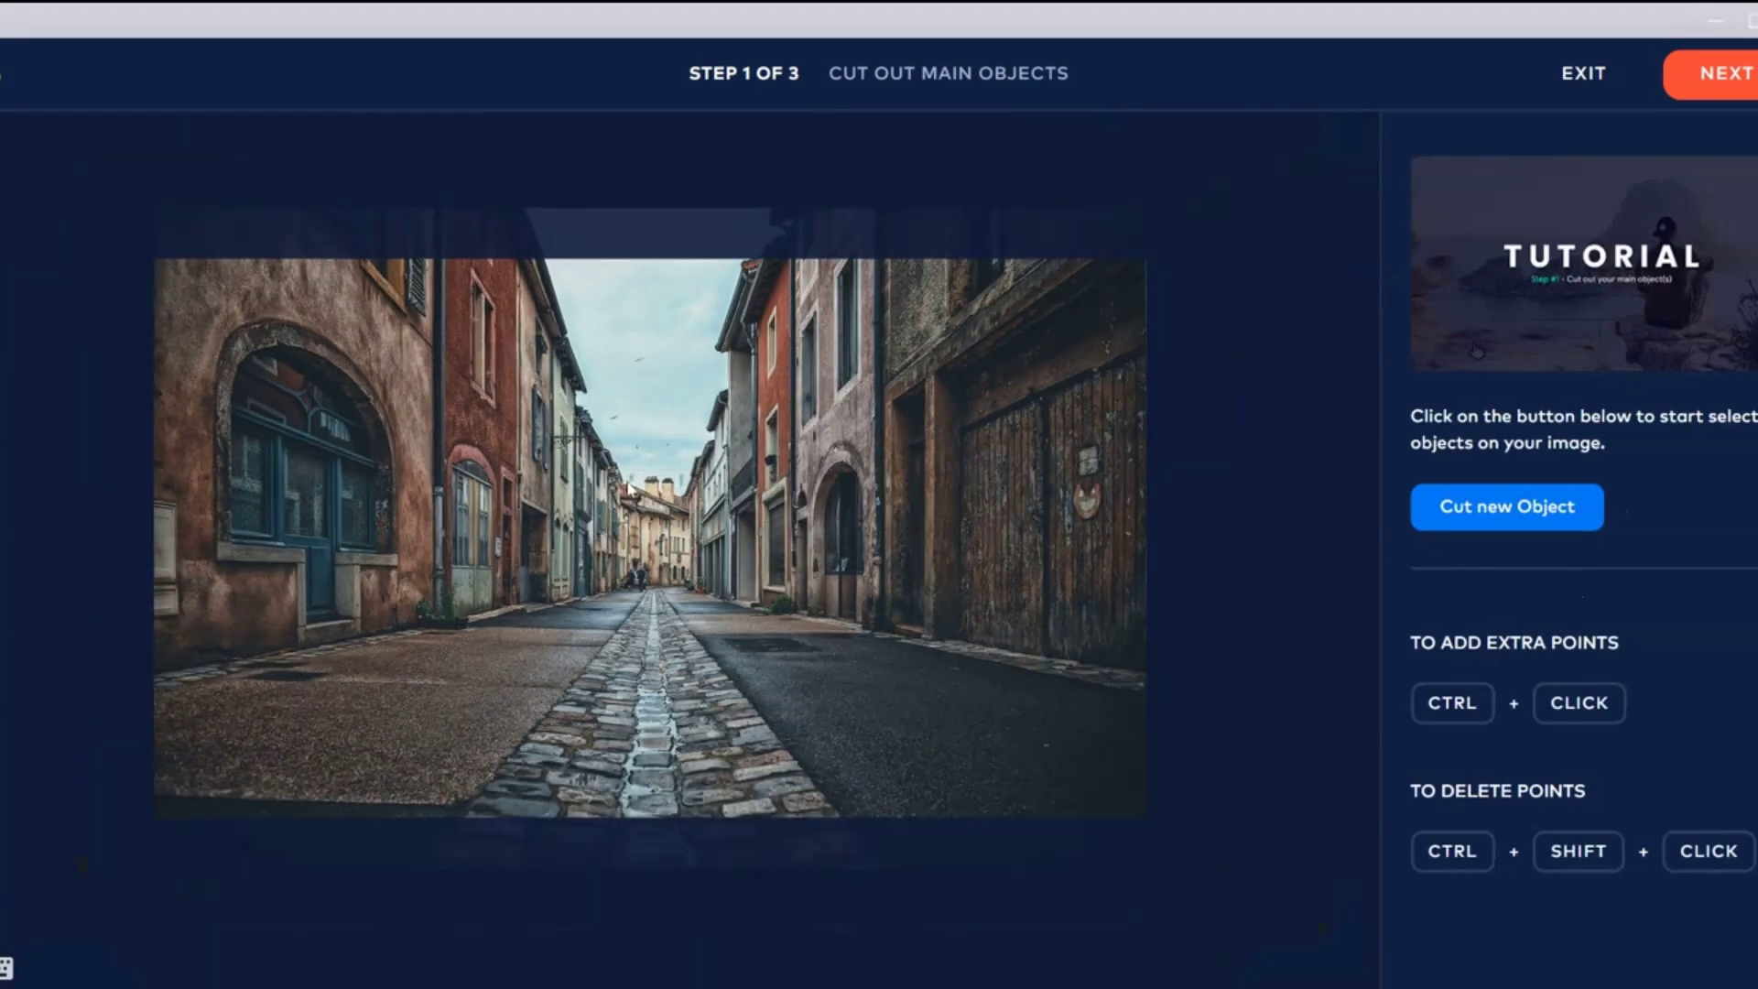
Reposition the street photo in the workspace and start cutting out a new object.
{"action": "mouse_move", "coordinate": [630, 490]}
{"action": "left_mouse_down"}
{"action": "mouse_move", "coordinate": [782, 557]}
{"action": "mouse_move", "coordinate": [586, 557]}
{"action": "mouse_move", "coordinate": [652, 516]}
{"action": "left_mouse_up"}
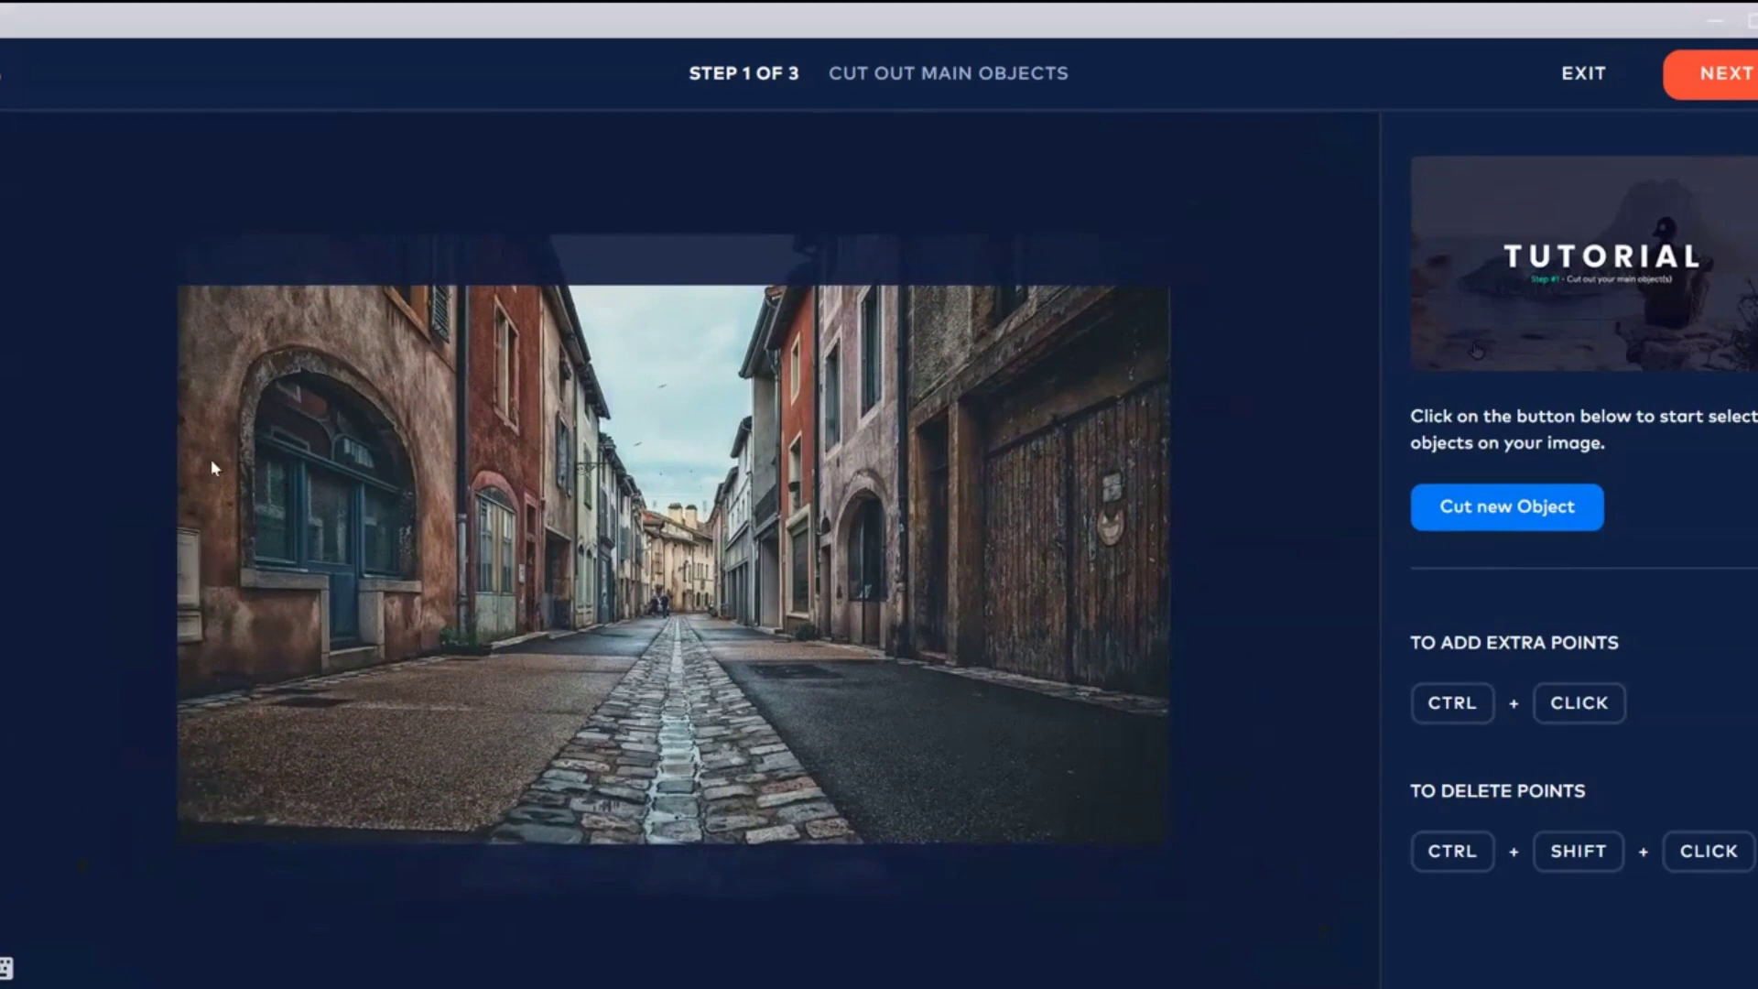
{"action": "left_click", "coordinate": [1520, 513]}
Outline the left-hand building with four points and name the object 'Left 1'.
{"action": "left_click", "coordinate": [160, 265]}
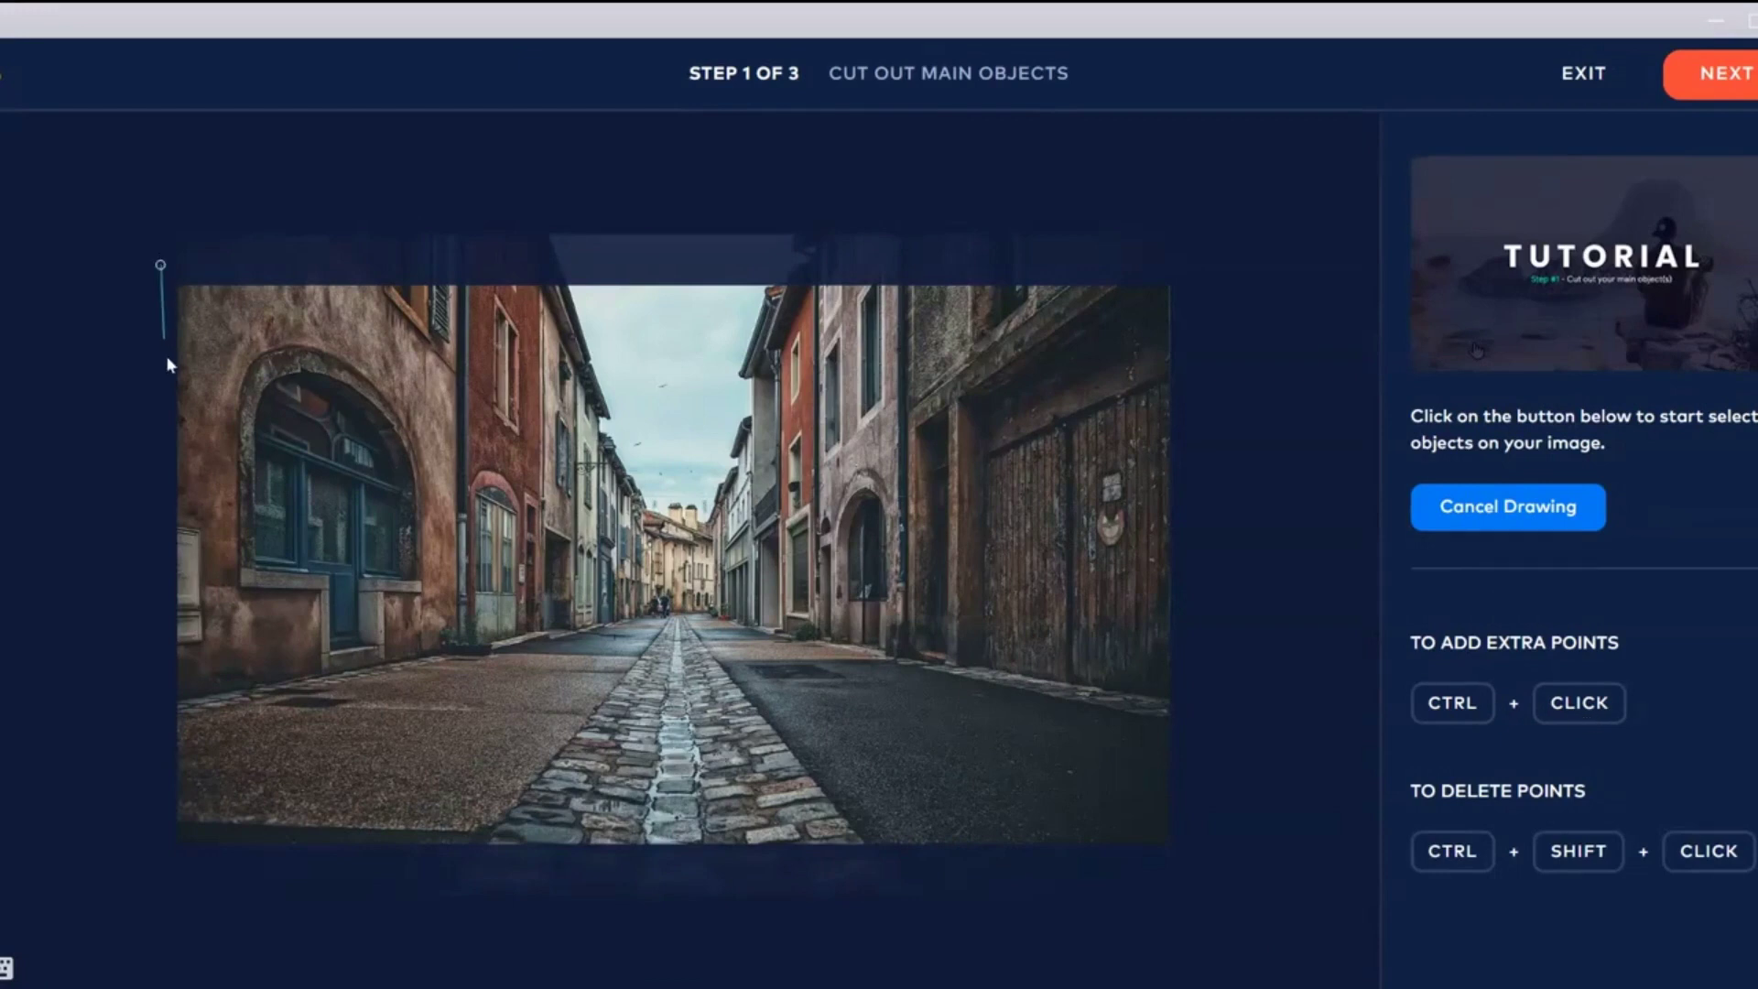
{"action": "left_click", "coordinate": [166, 720]}
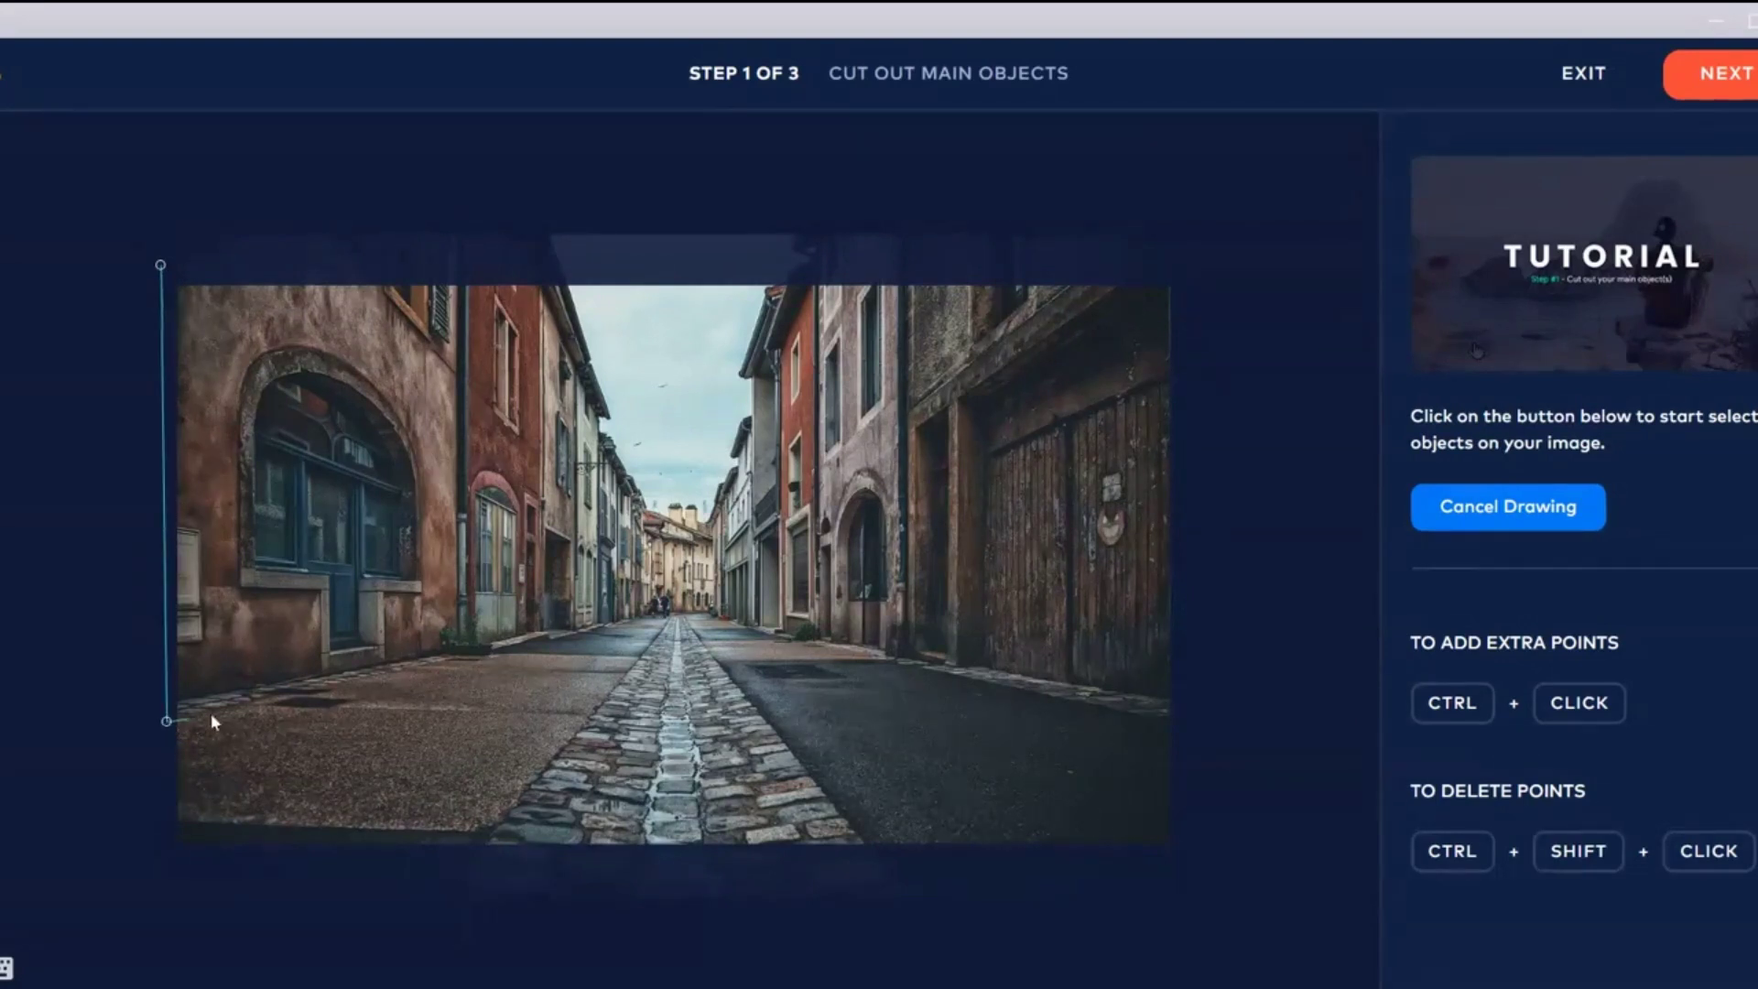
{"action": "left_click", "coordinate": [460, 660]}
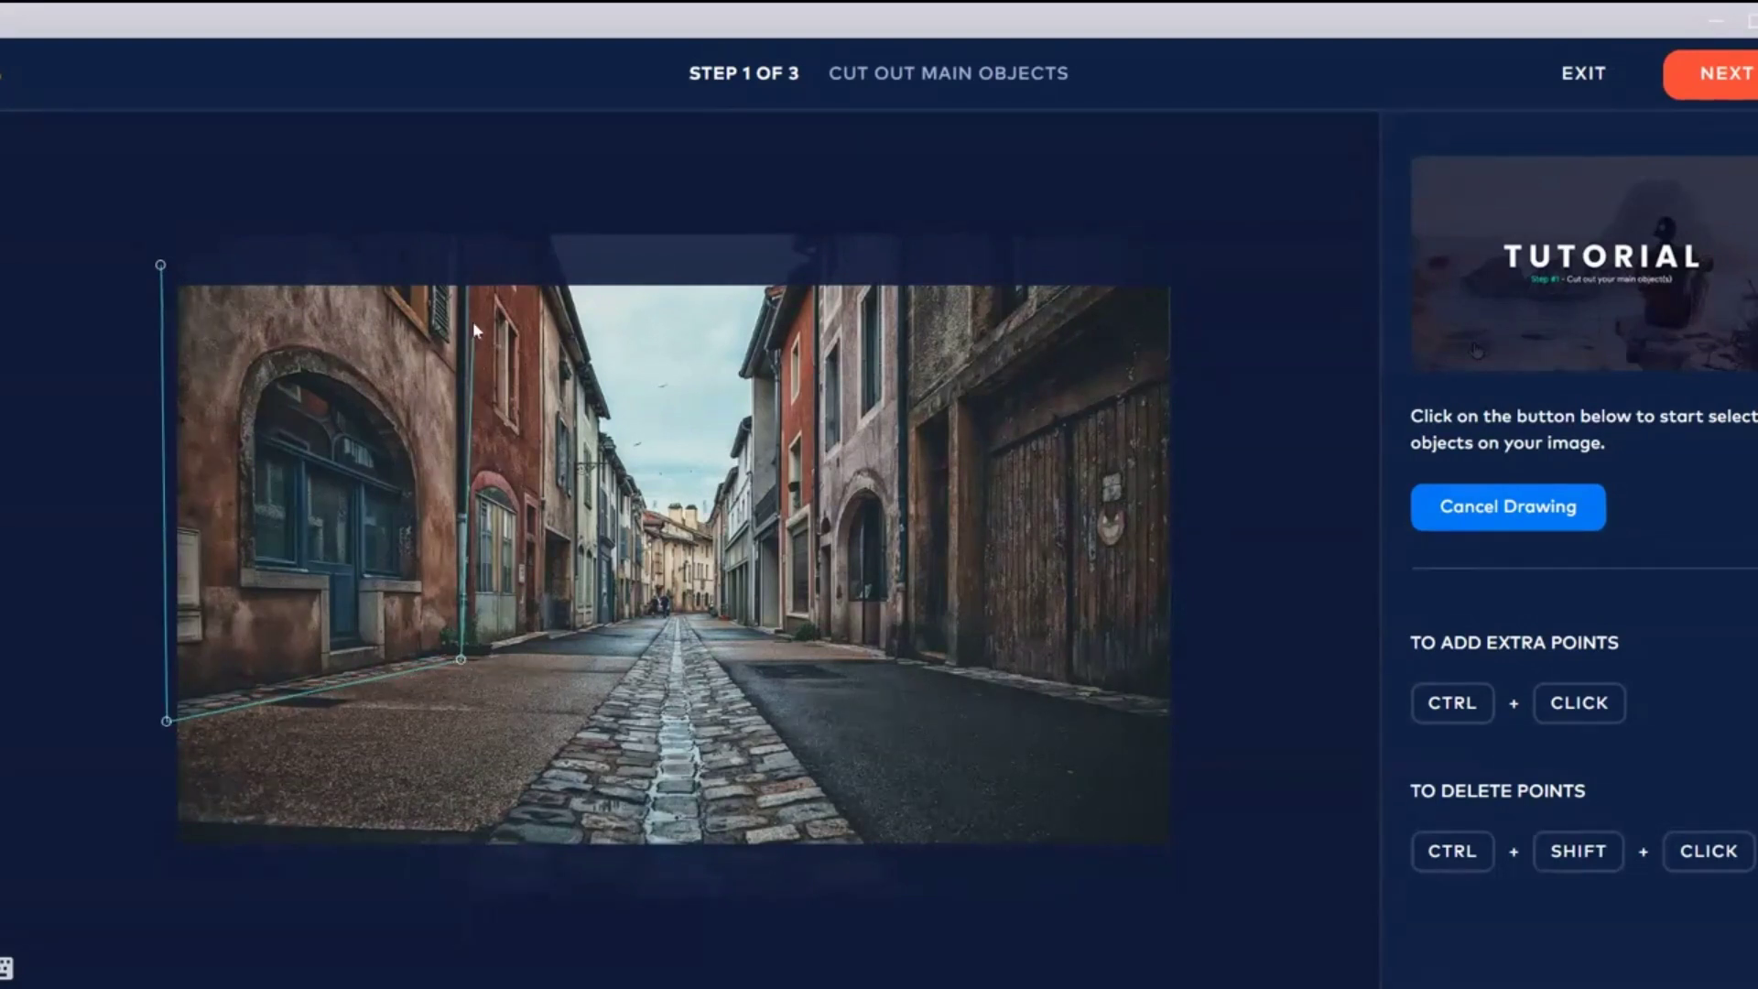
{"action": "left_click", "coordinate": [461, 257]}
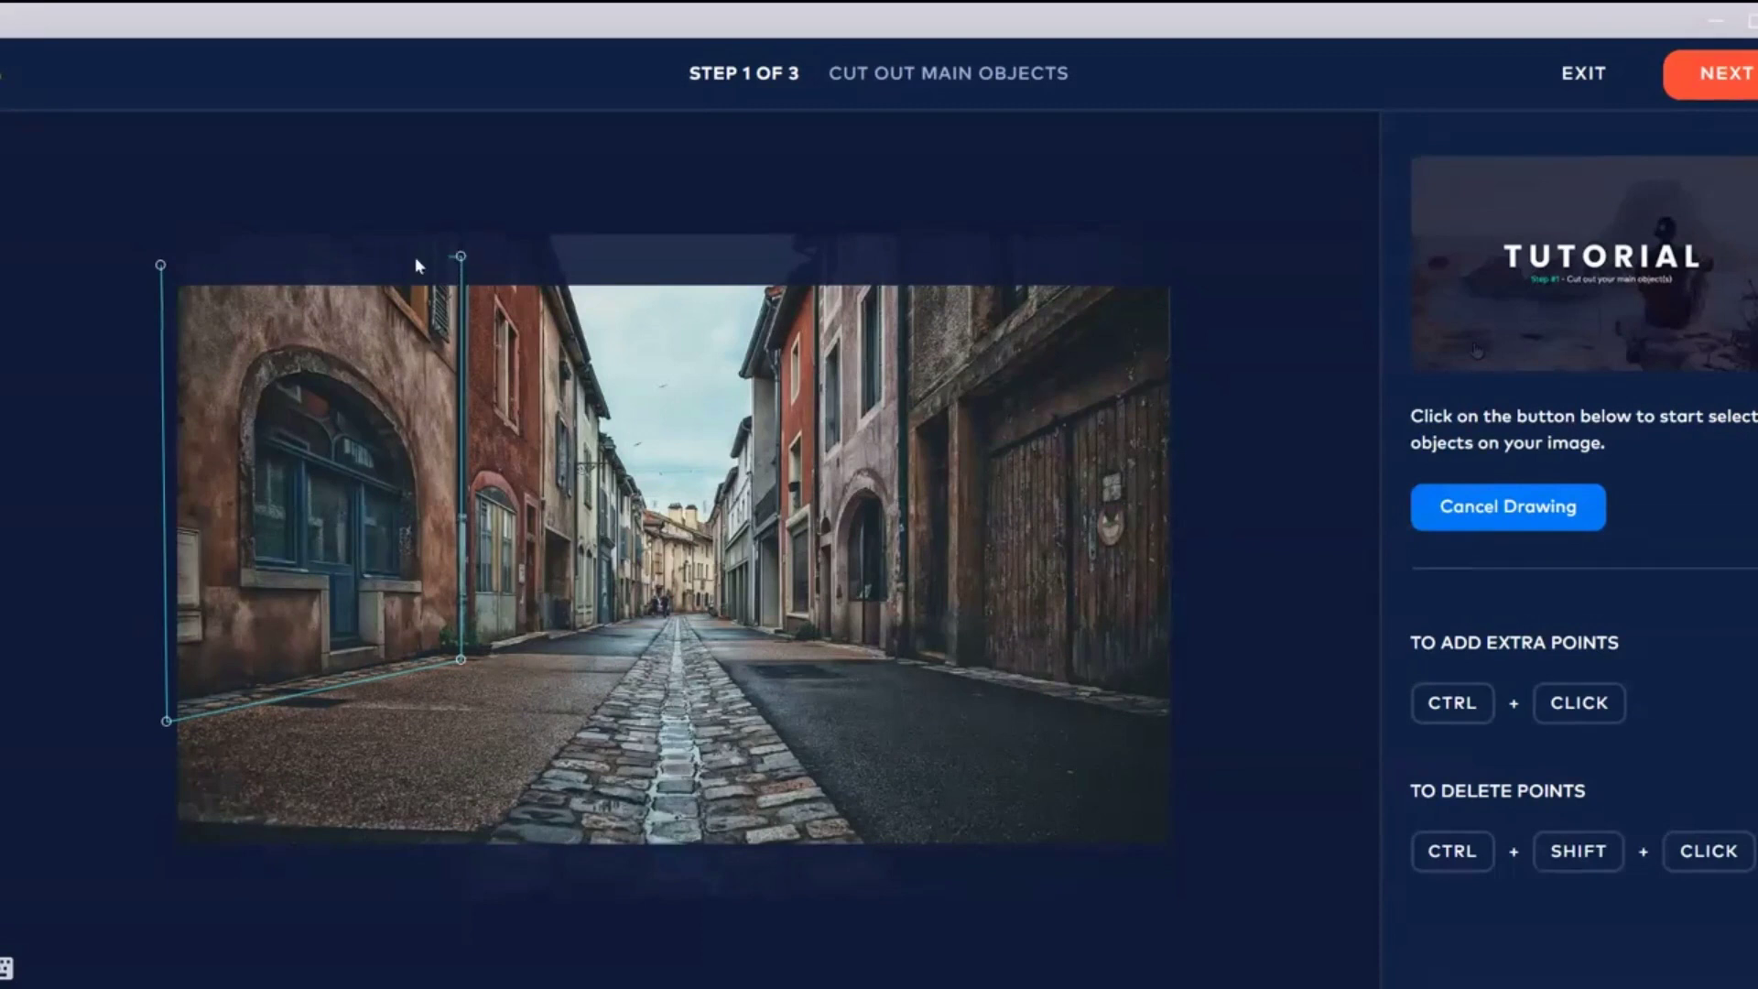
{"action": "left_click", "coordinate": [160, 266]}
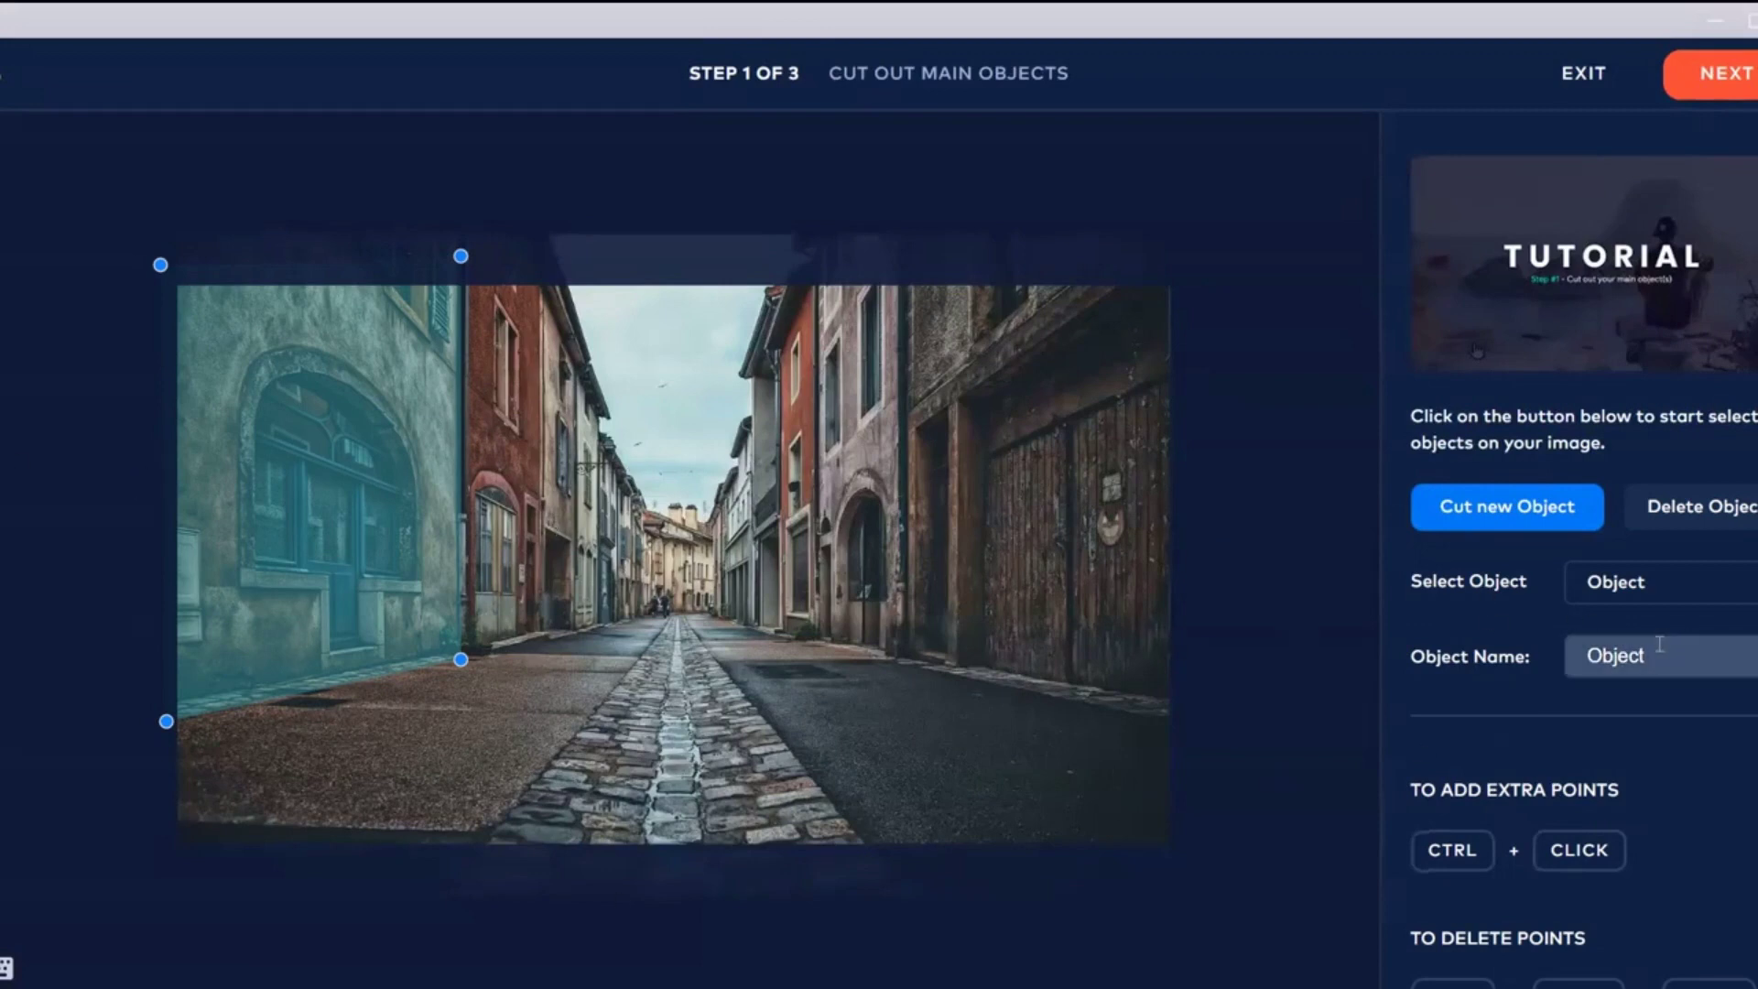
{"action": "key", "text": "BackSpace"}
{"action": "key", "text": "BackSpace"}
{"action": "key", "text": "BackSpace"}
{"action": "key", "text": "BackSpace"}
{"action": "key", "text": "BackSpace"}
{"action": "key", "text": "BackSpace"}
{"action": "type", "text": "Left 1"}
{"action": "left_click", "coordinate": [1260, 291]}
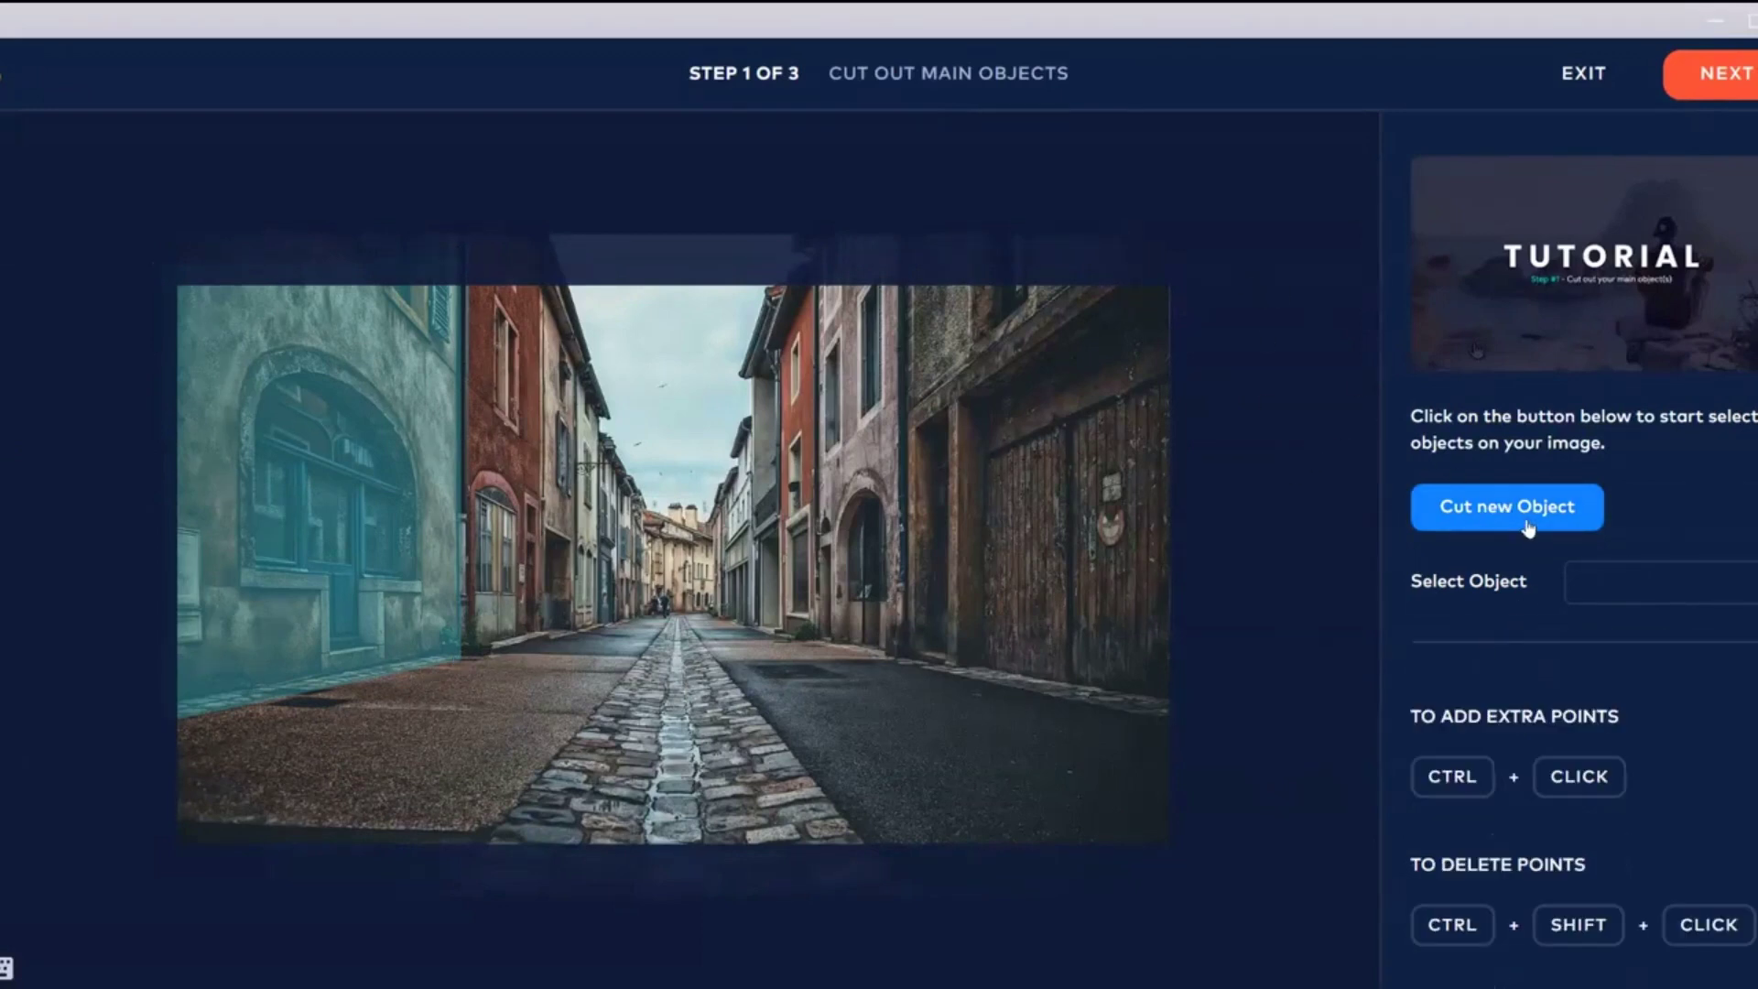
Outline the right-hand building as a new object and name it 'Right 1'.
{"action": "left_click", "coordinate": [1468, 509]}
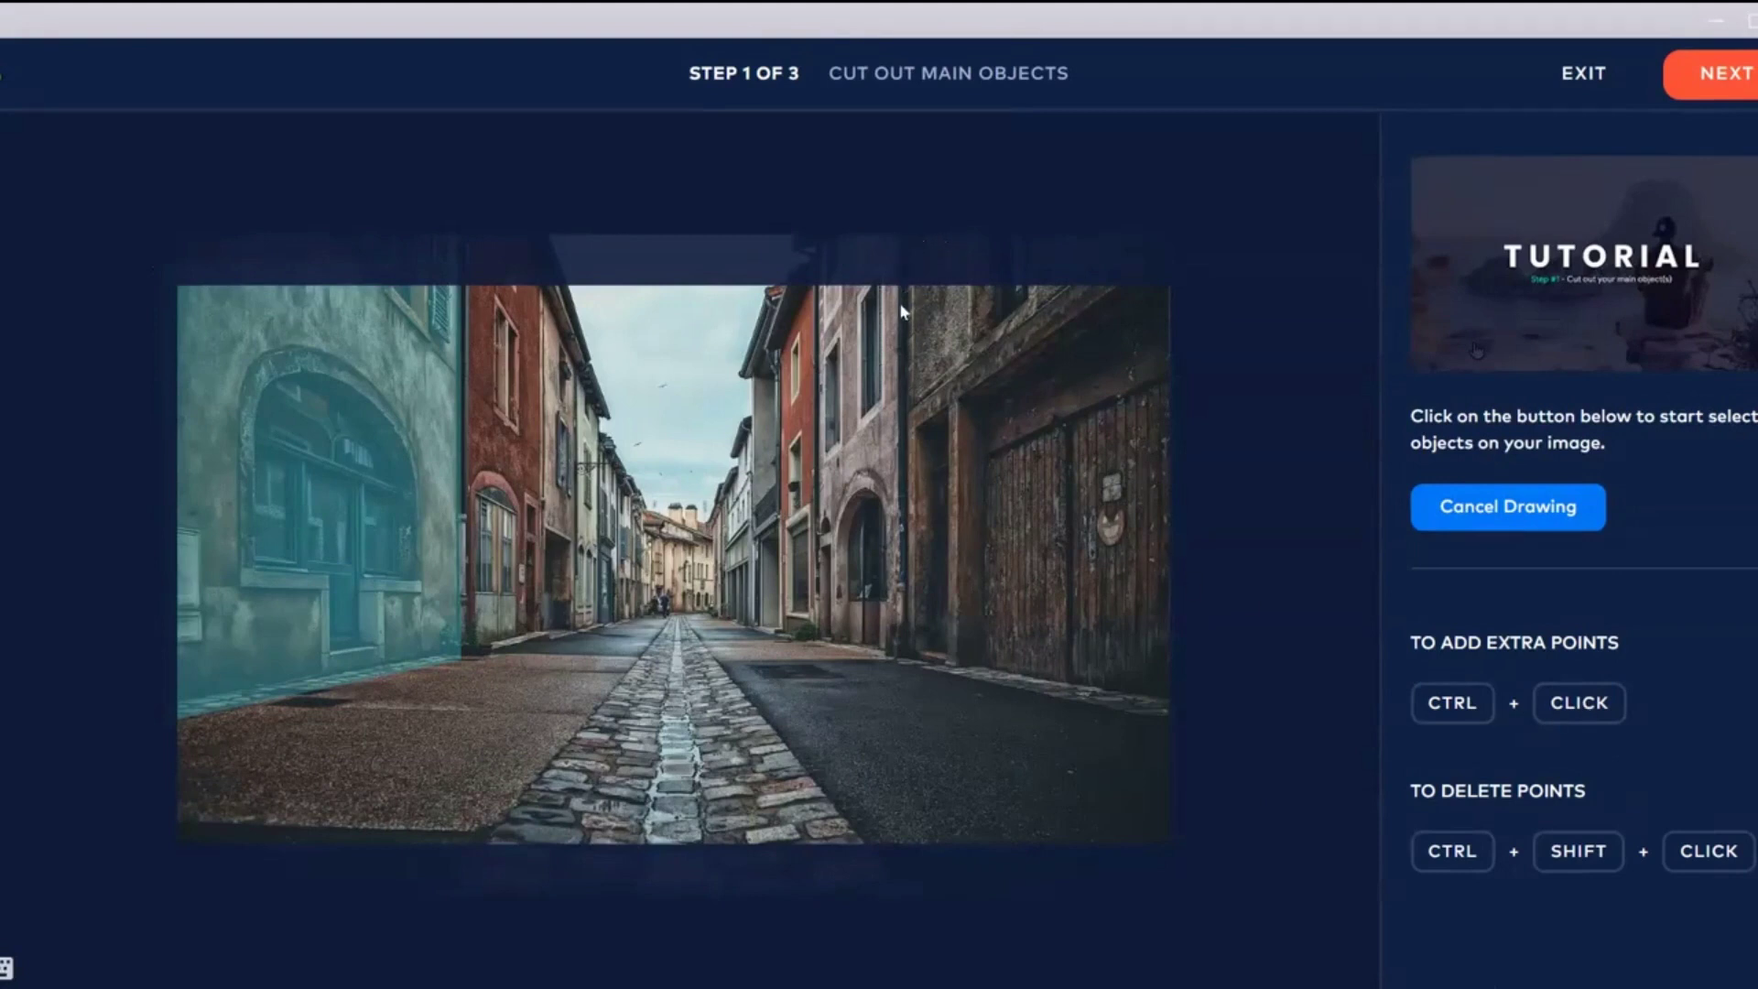
{"action": "left_click", "coordinate": [903, 260]}
{"action": "left_click", "coordinate": [1179, 713]}
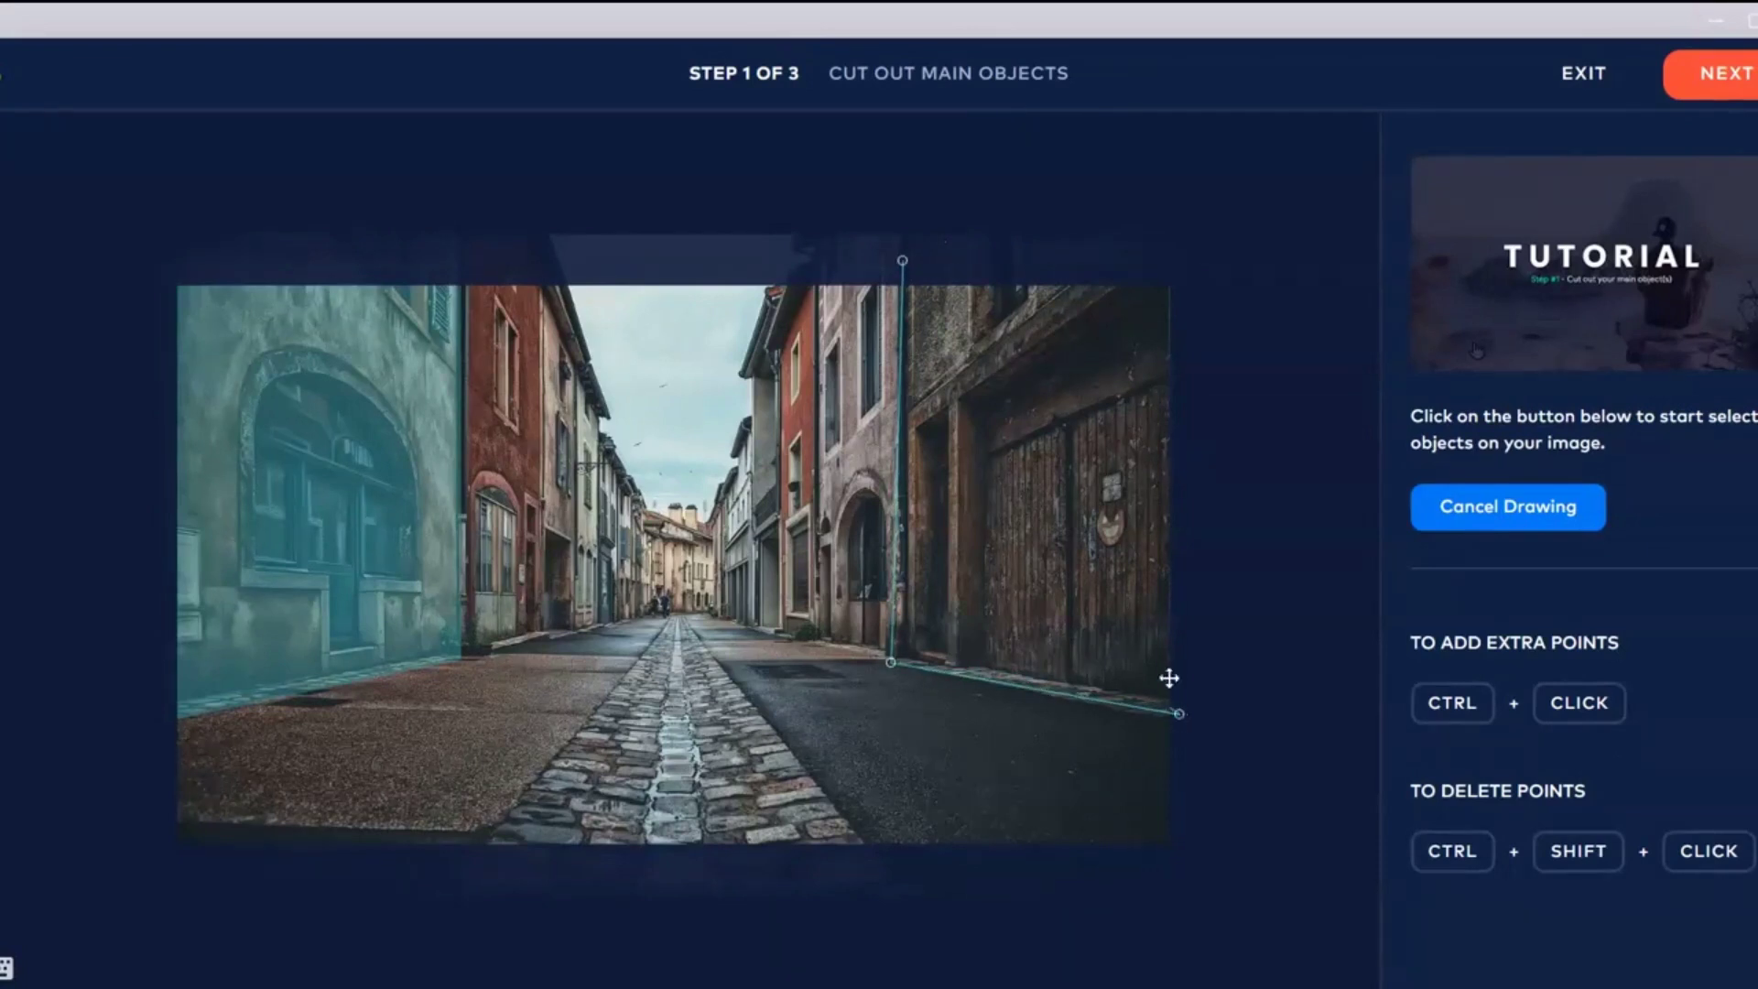
{"action": "left_click", "coordinate": [1179, 273]}
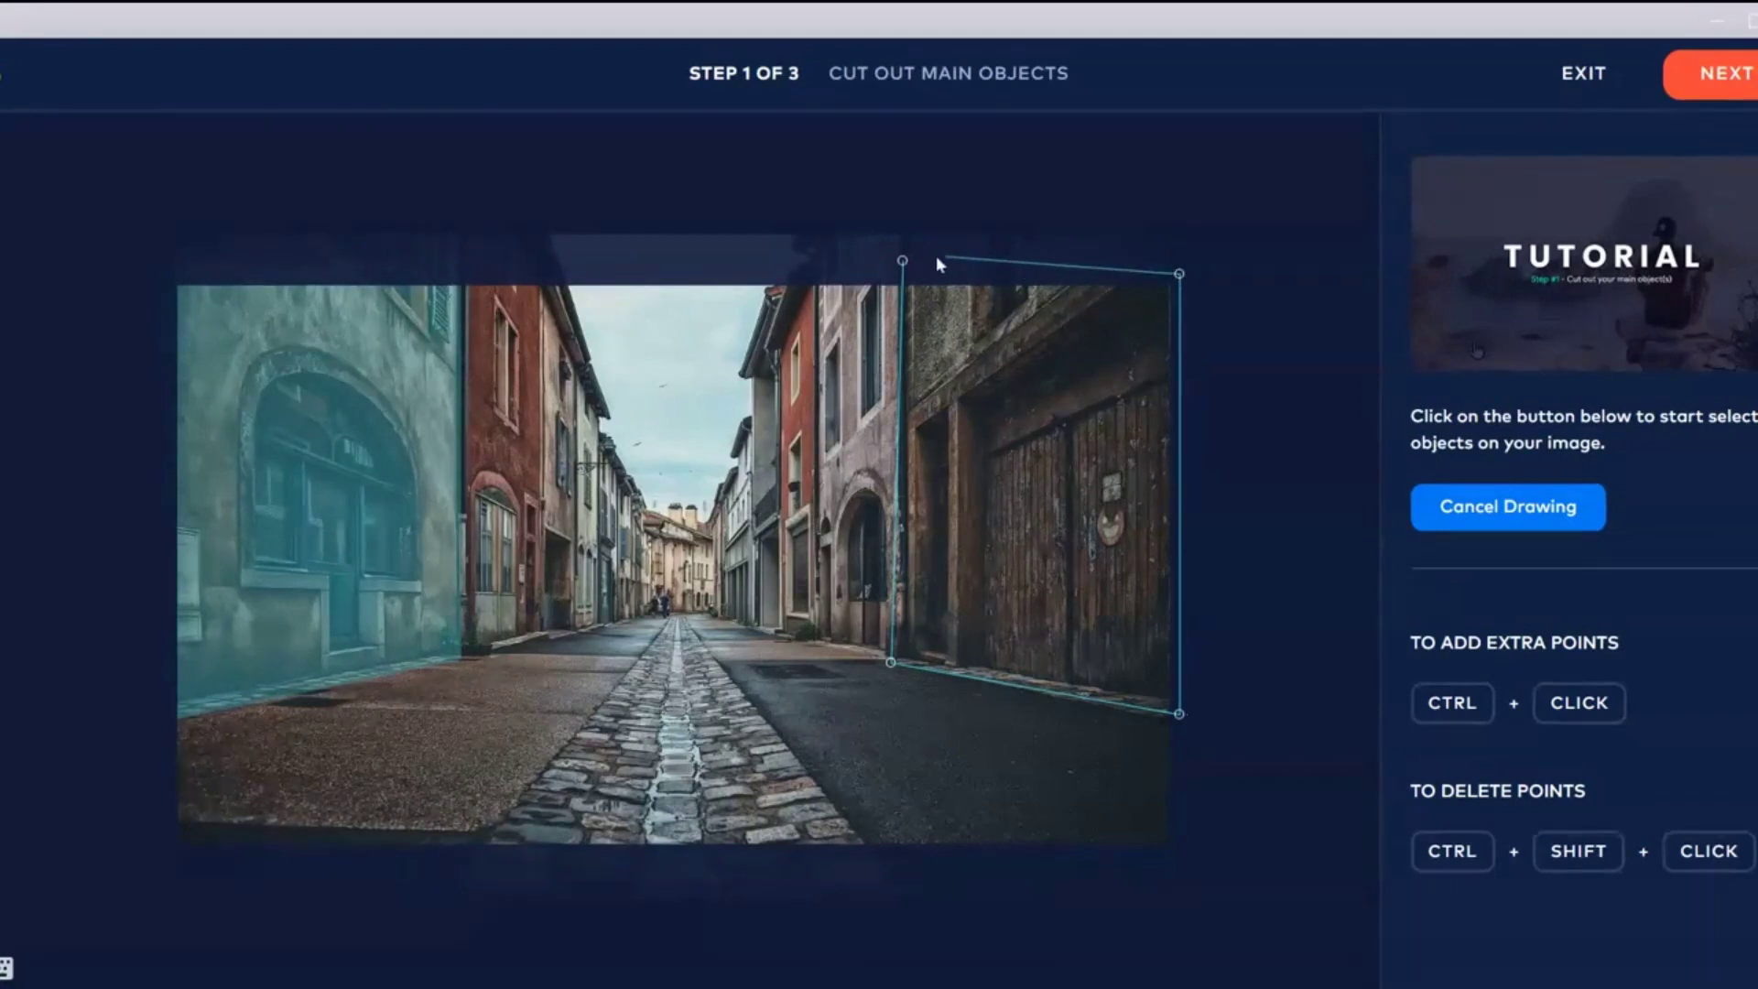
{"action": "left_click", "coordinate": [902, 259]}
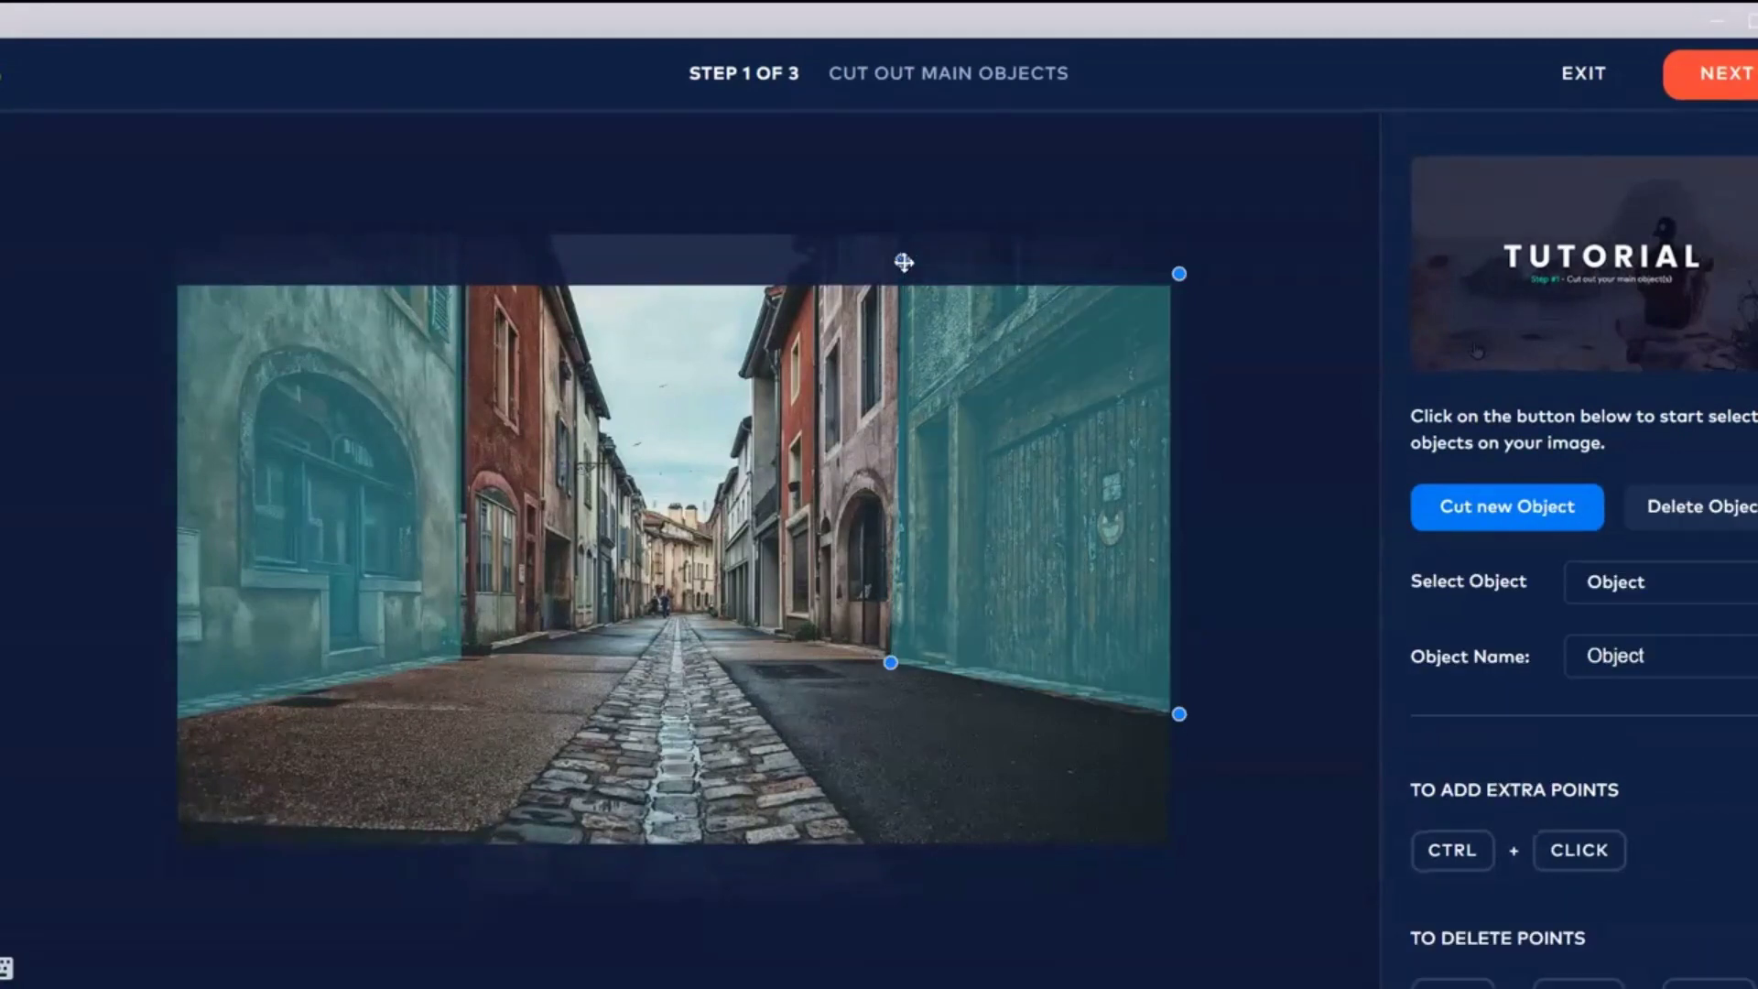
{"action": "left_click", "coordinate": [1672, 658]}
{"action": "key", "text": "BackSpace"}
{"action": "key", "text": "BackSpace"}
{"action": "key", "text": "BackSpace"}
{"action": "key", "text": "BackSpace"}
{"action": "key", "text": "BackSpace"}
{"action": "key", "text": "BackSpace"}
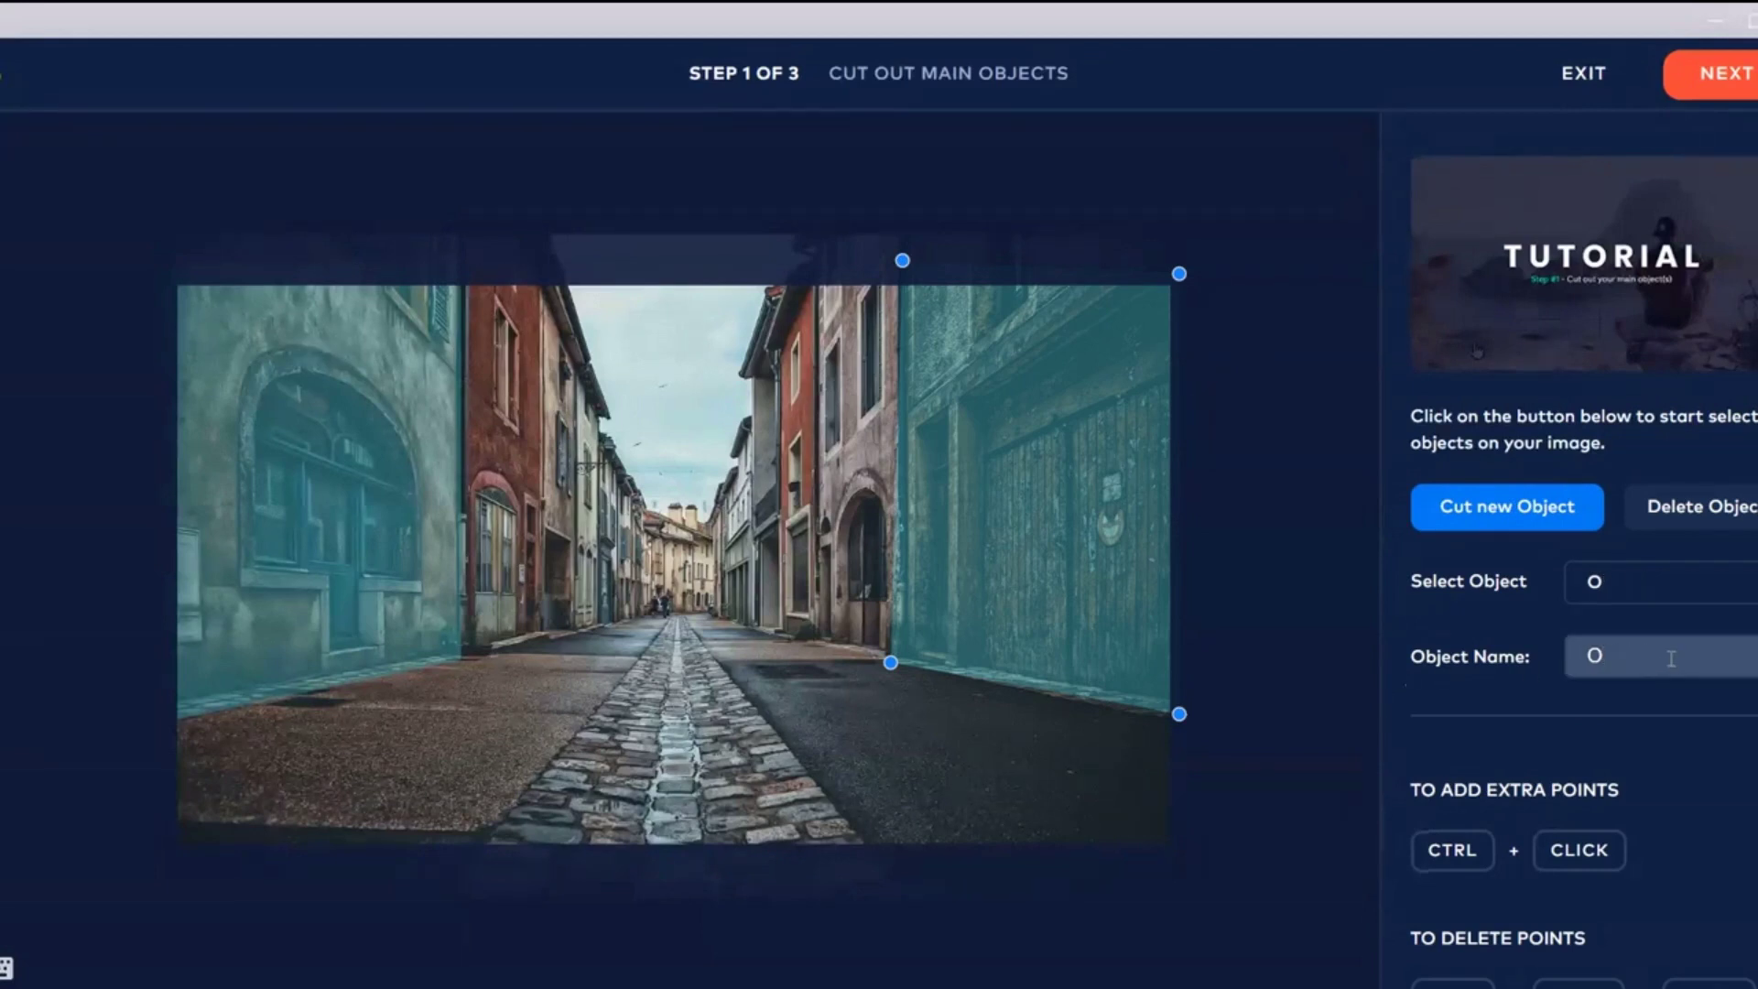
{"action": "type", "text": "Right 1"}
{"action": "left_click", "coordinate": [1284, 494]}
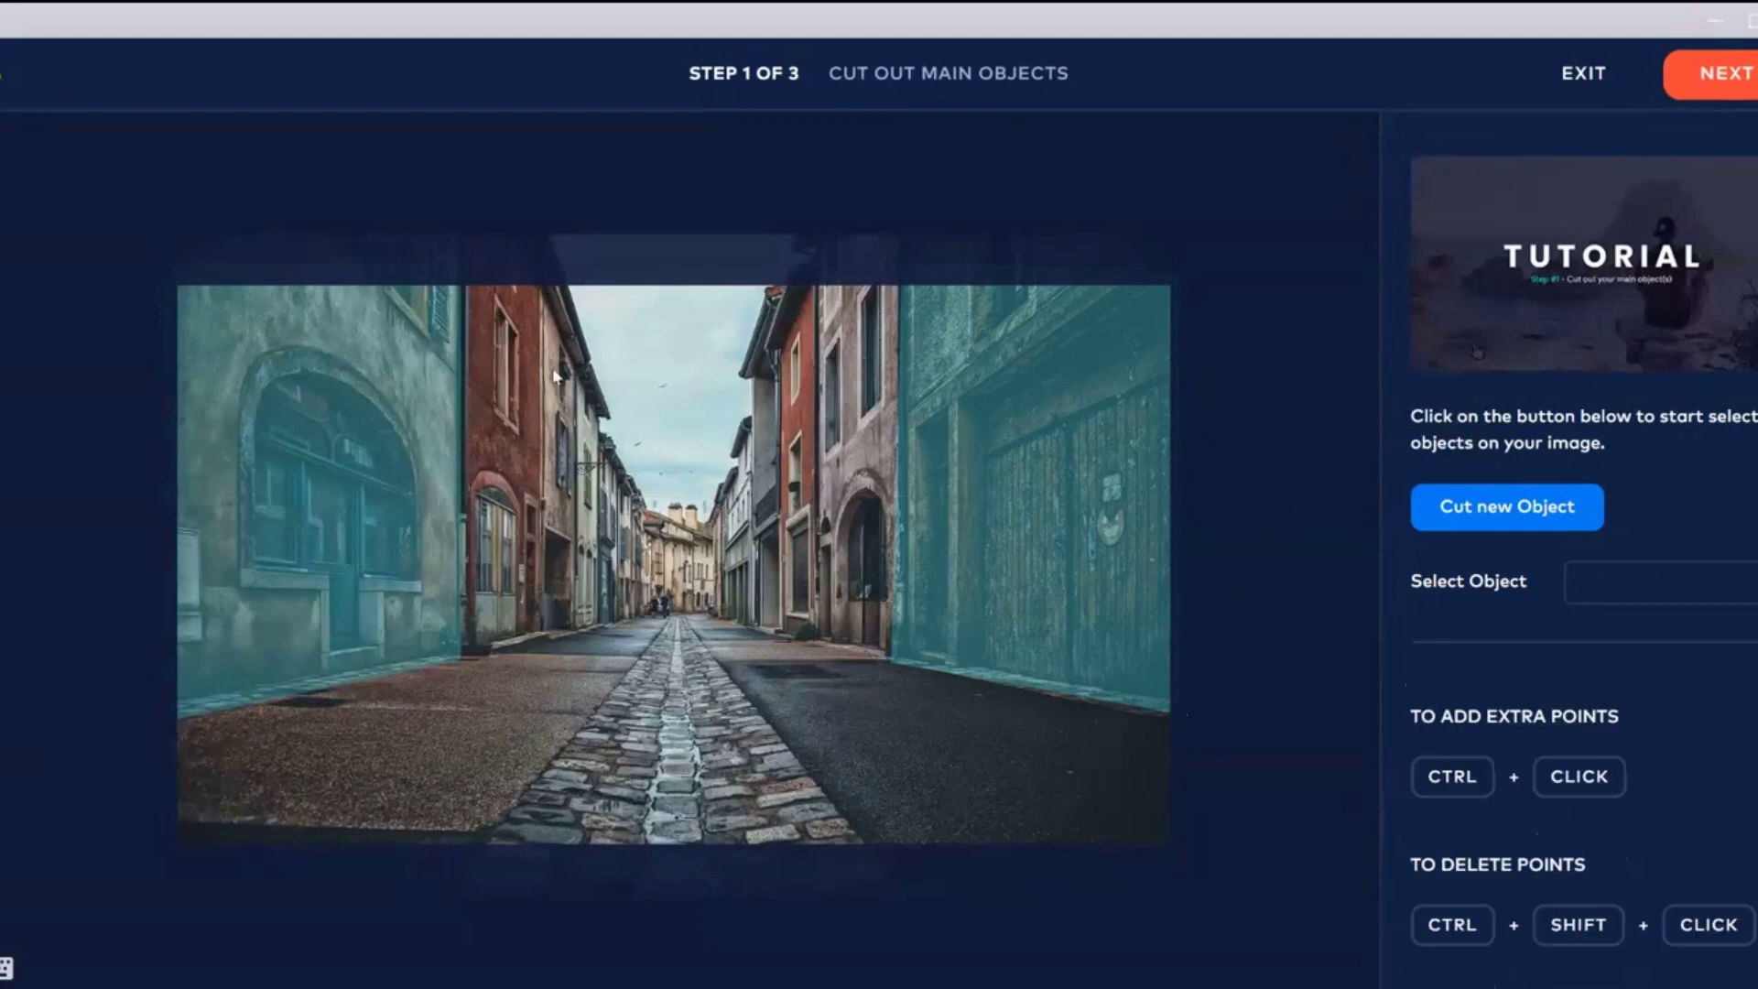
Outline the farther left-side building, nudge its top-left corner, and name it 'Left 2'.
{"action": "left_click", "coordinate": [1491, 509]}
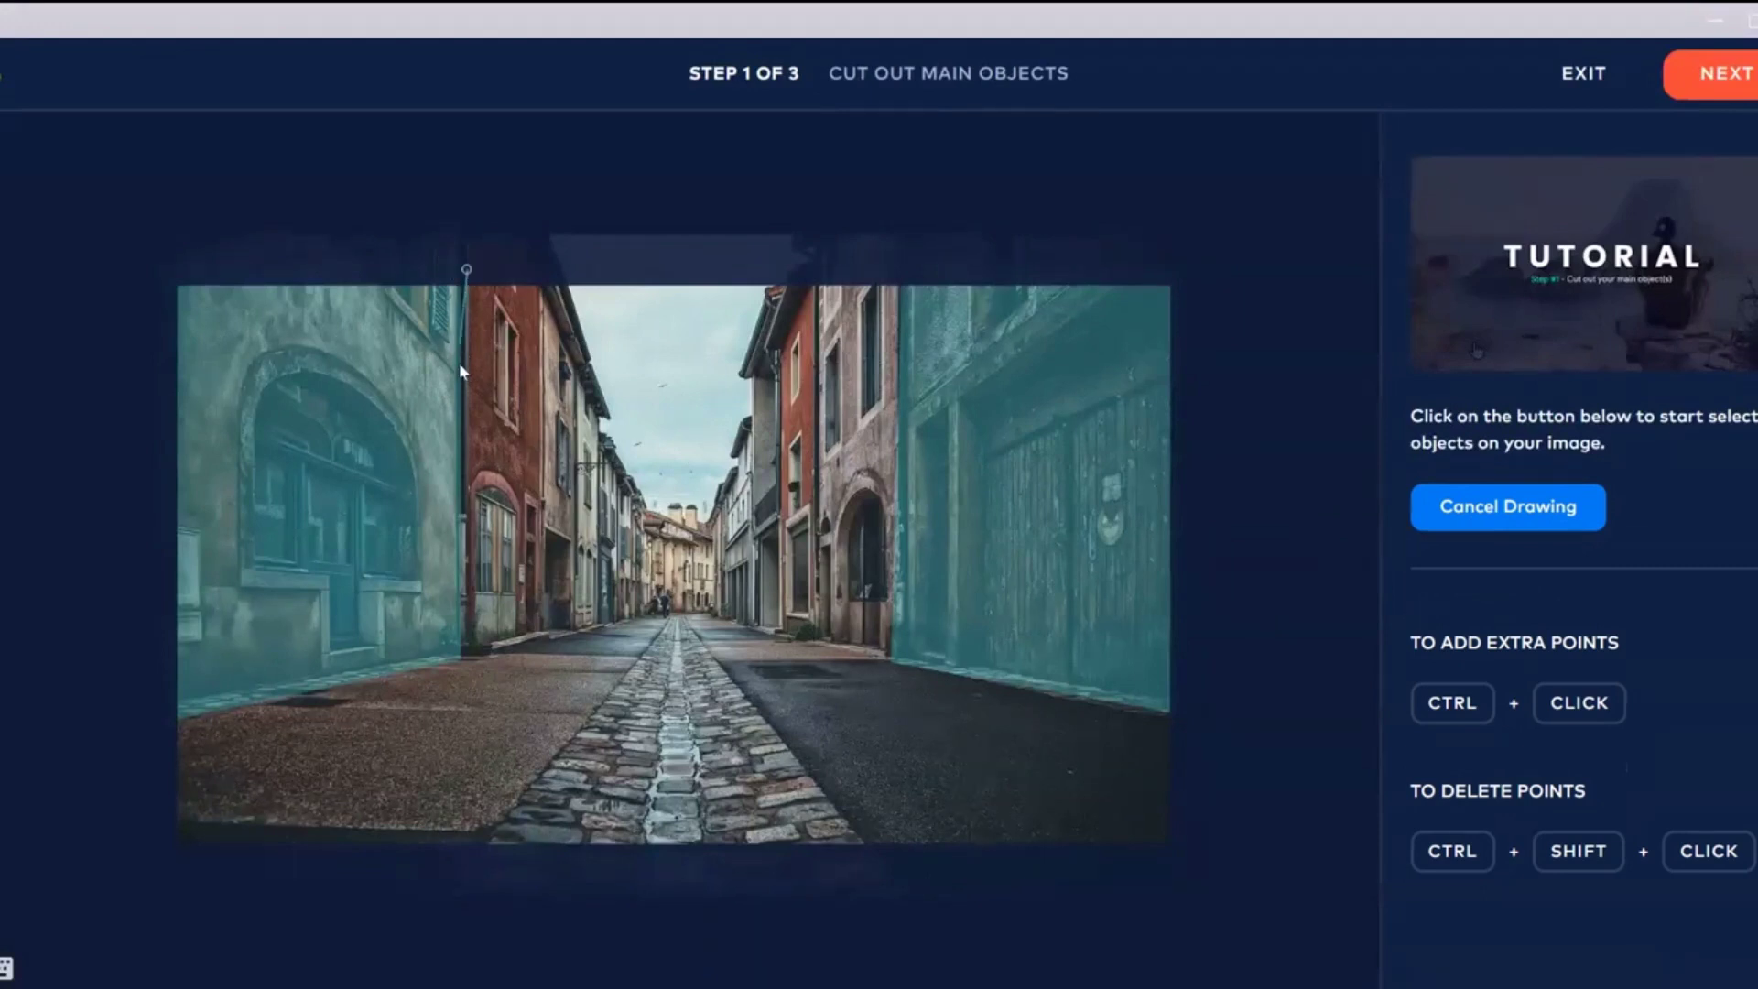
{"action": "left_click", "coordinate": [462, 658]}
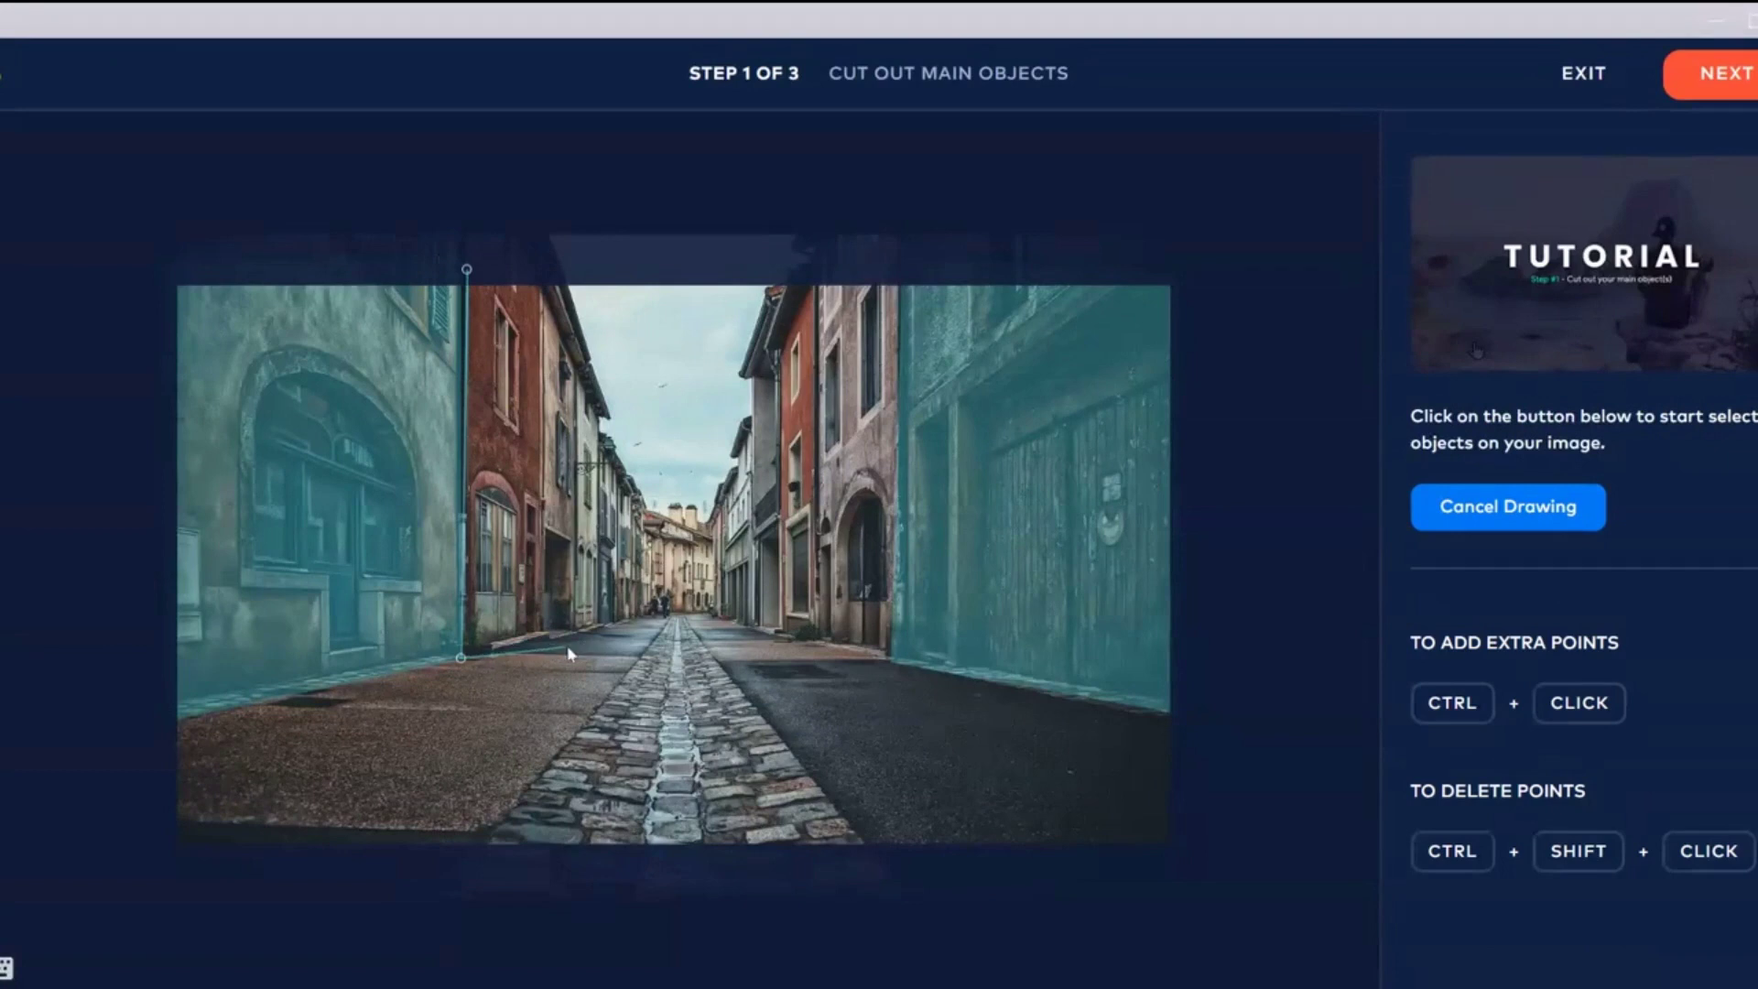
{"action": "left_click", "coordinate": [568, 634]}
{"action": "left_click", "coordinate": [583, 256]}
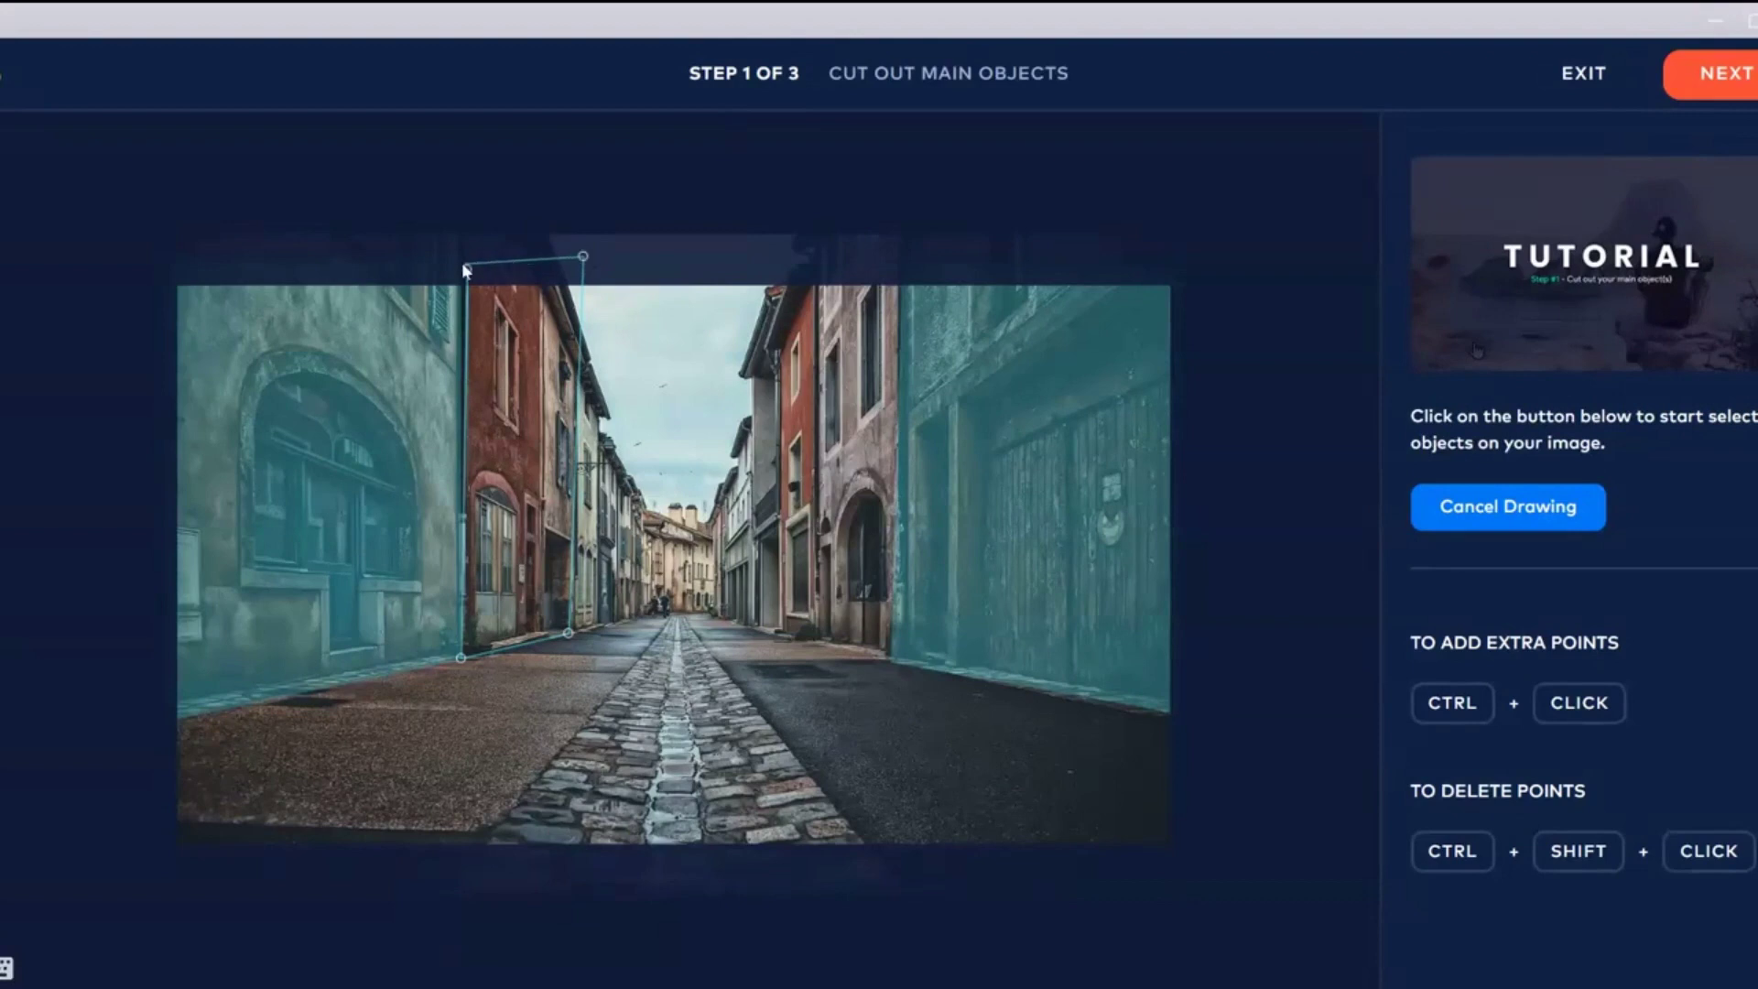
{"action": "left_click", "coordinate": [466, 269]}
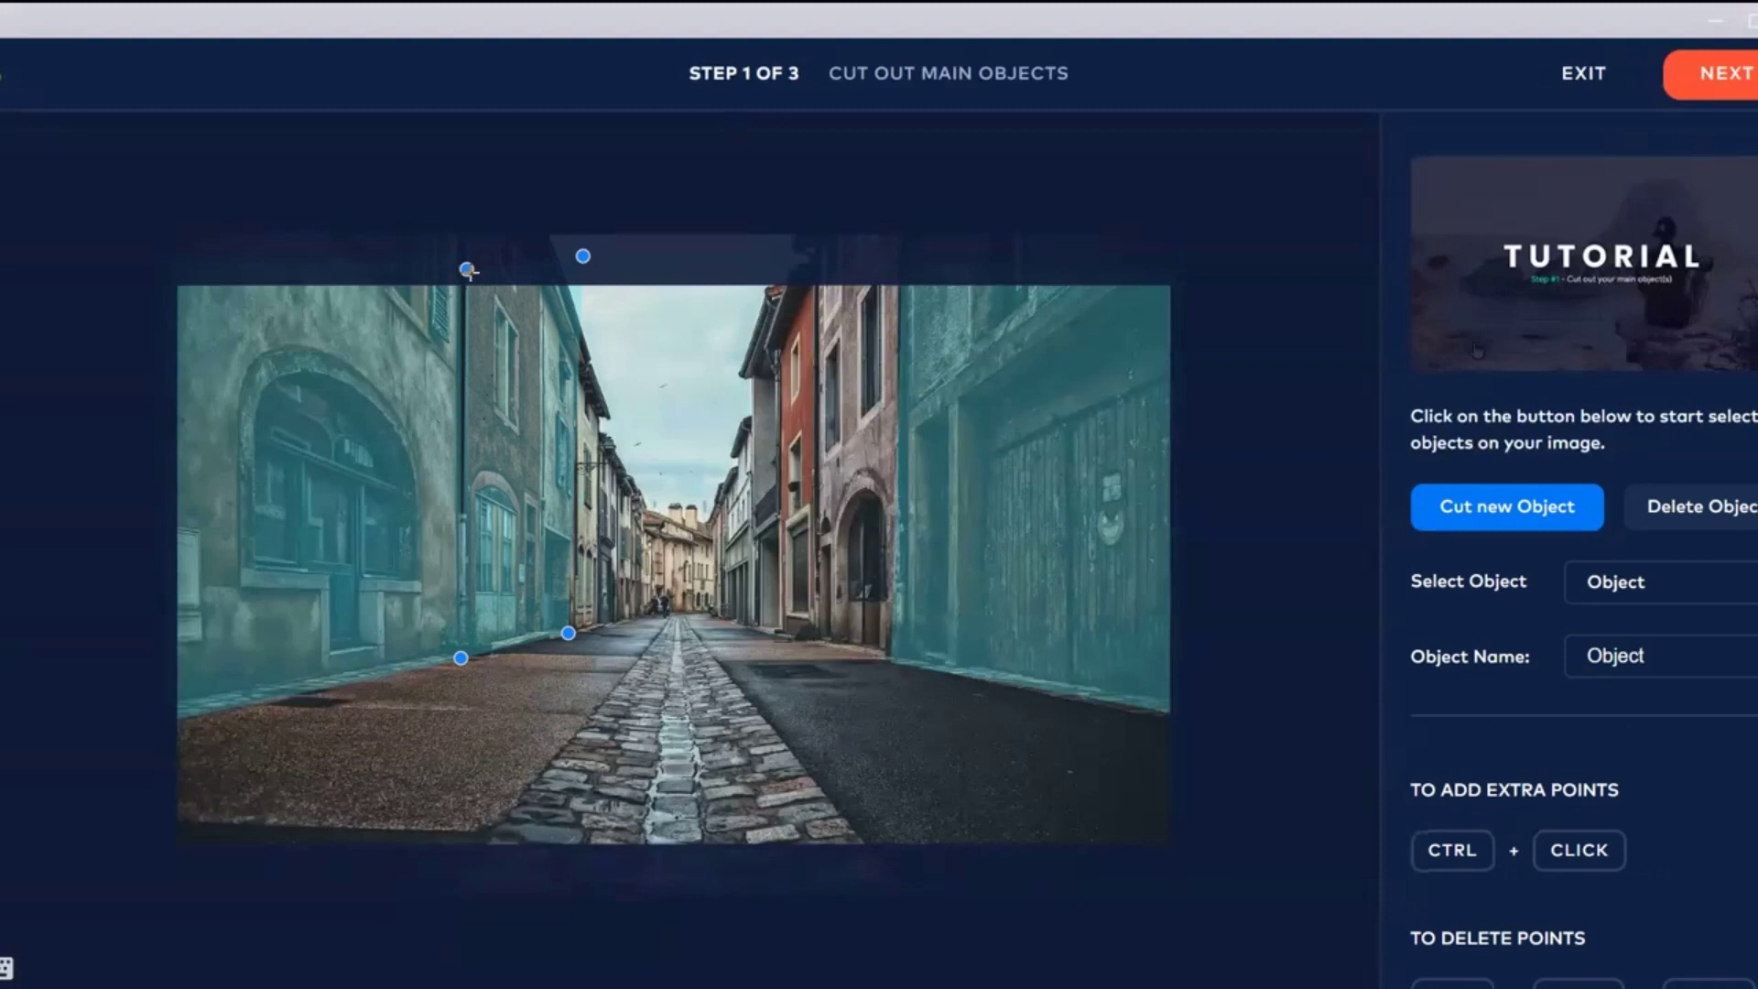
{"action": "left_click_drag", "start_coordinate": [466, 267], "coordinate": [459, 269]}
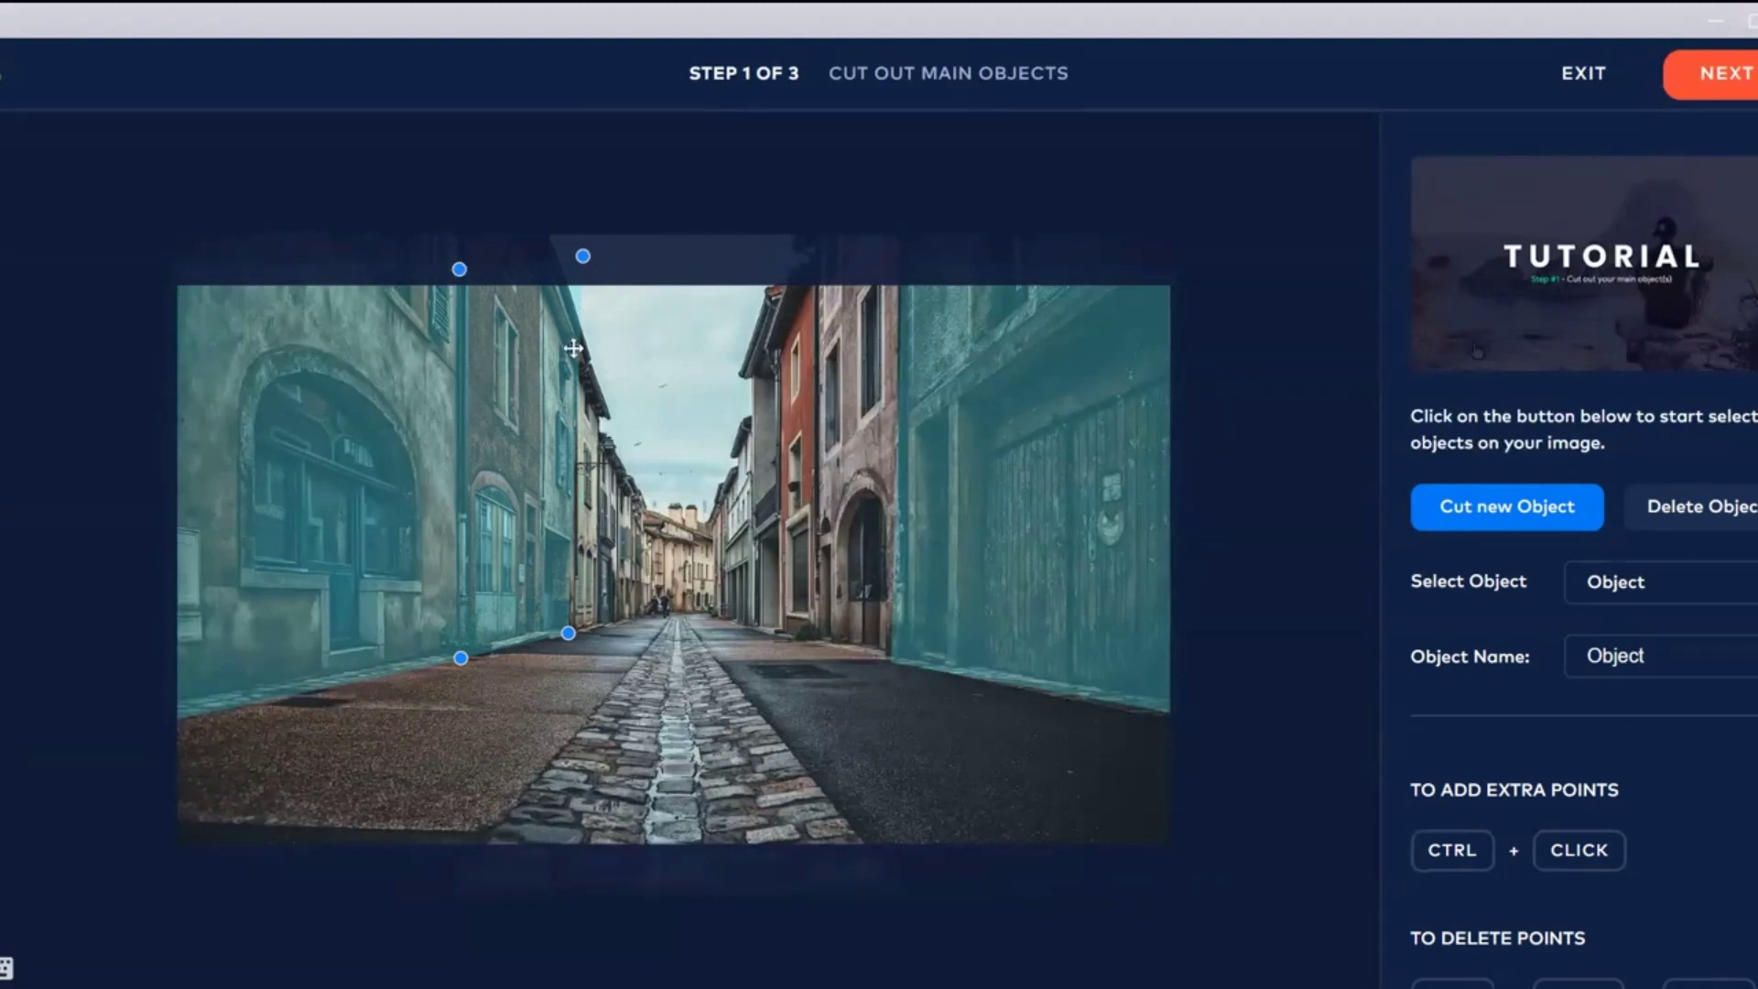
{"action": "left_click", "coordinate": [1687, 661]}
{"action": "key", "text": "BackSpace"}
{"action": "key", "text": "BackSpace"}
{"action": "key", "text": "BackSpace"}
{"action": "key", "text": "BackSpace"}
{"action": "key", "text": "BackSpace"}
{"action": "key", "text": "BackSpace"}
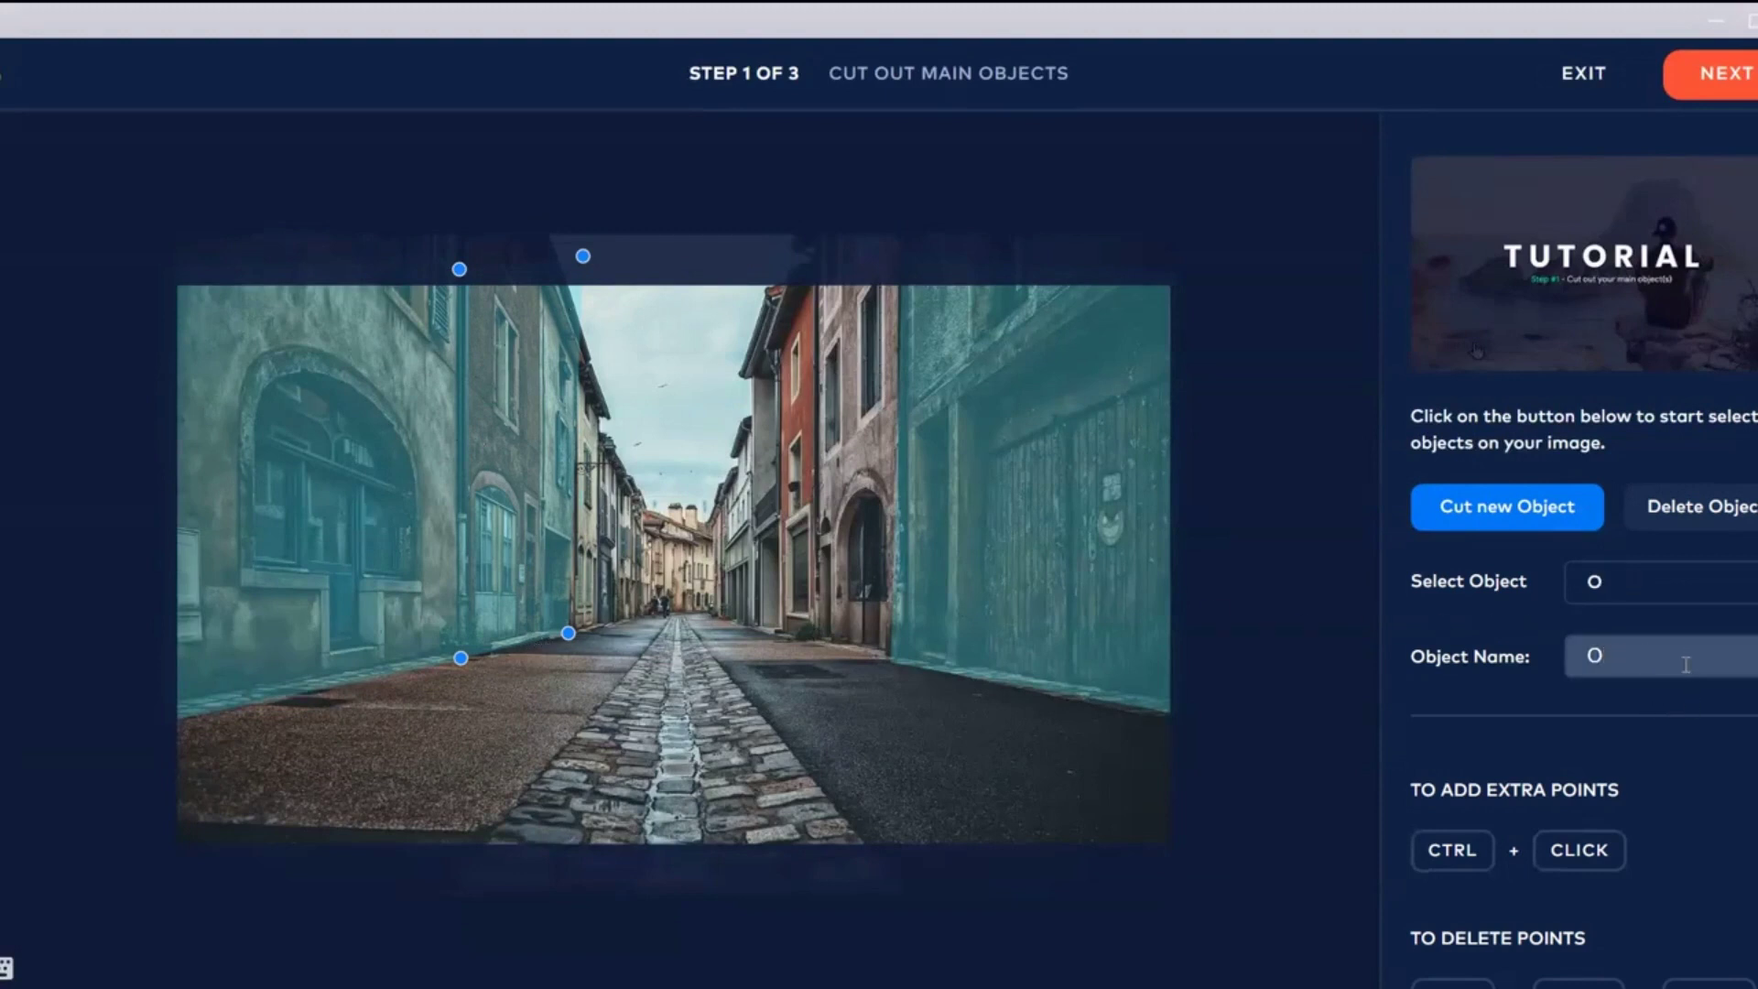
{"action": "type", "text": "Left 2"}
Outline the building right of centre, adjust its lower-right corner, and name it 'Right 2'.
{"action": "left_click", "coordinate": [1266, 281]}
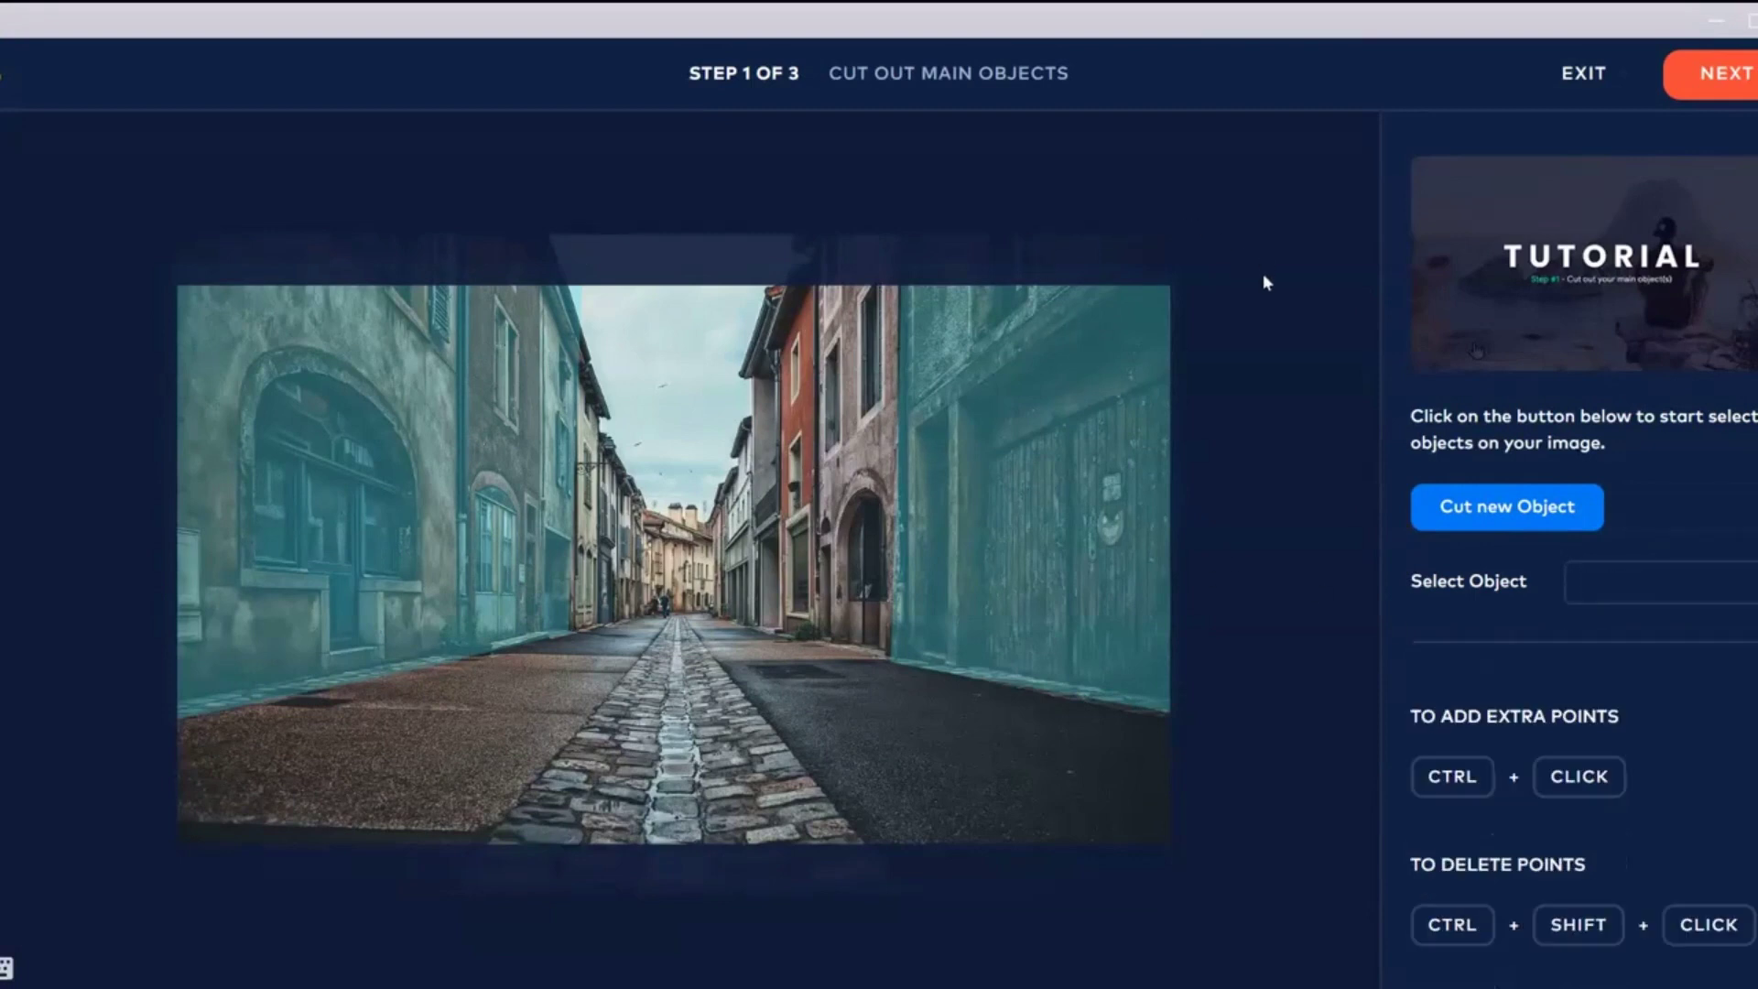
{"action": "left_click", "coordinate": [1420, 503]}
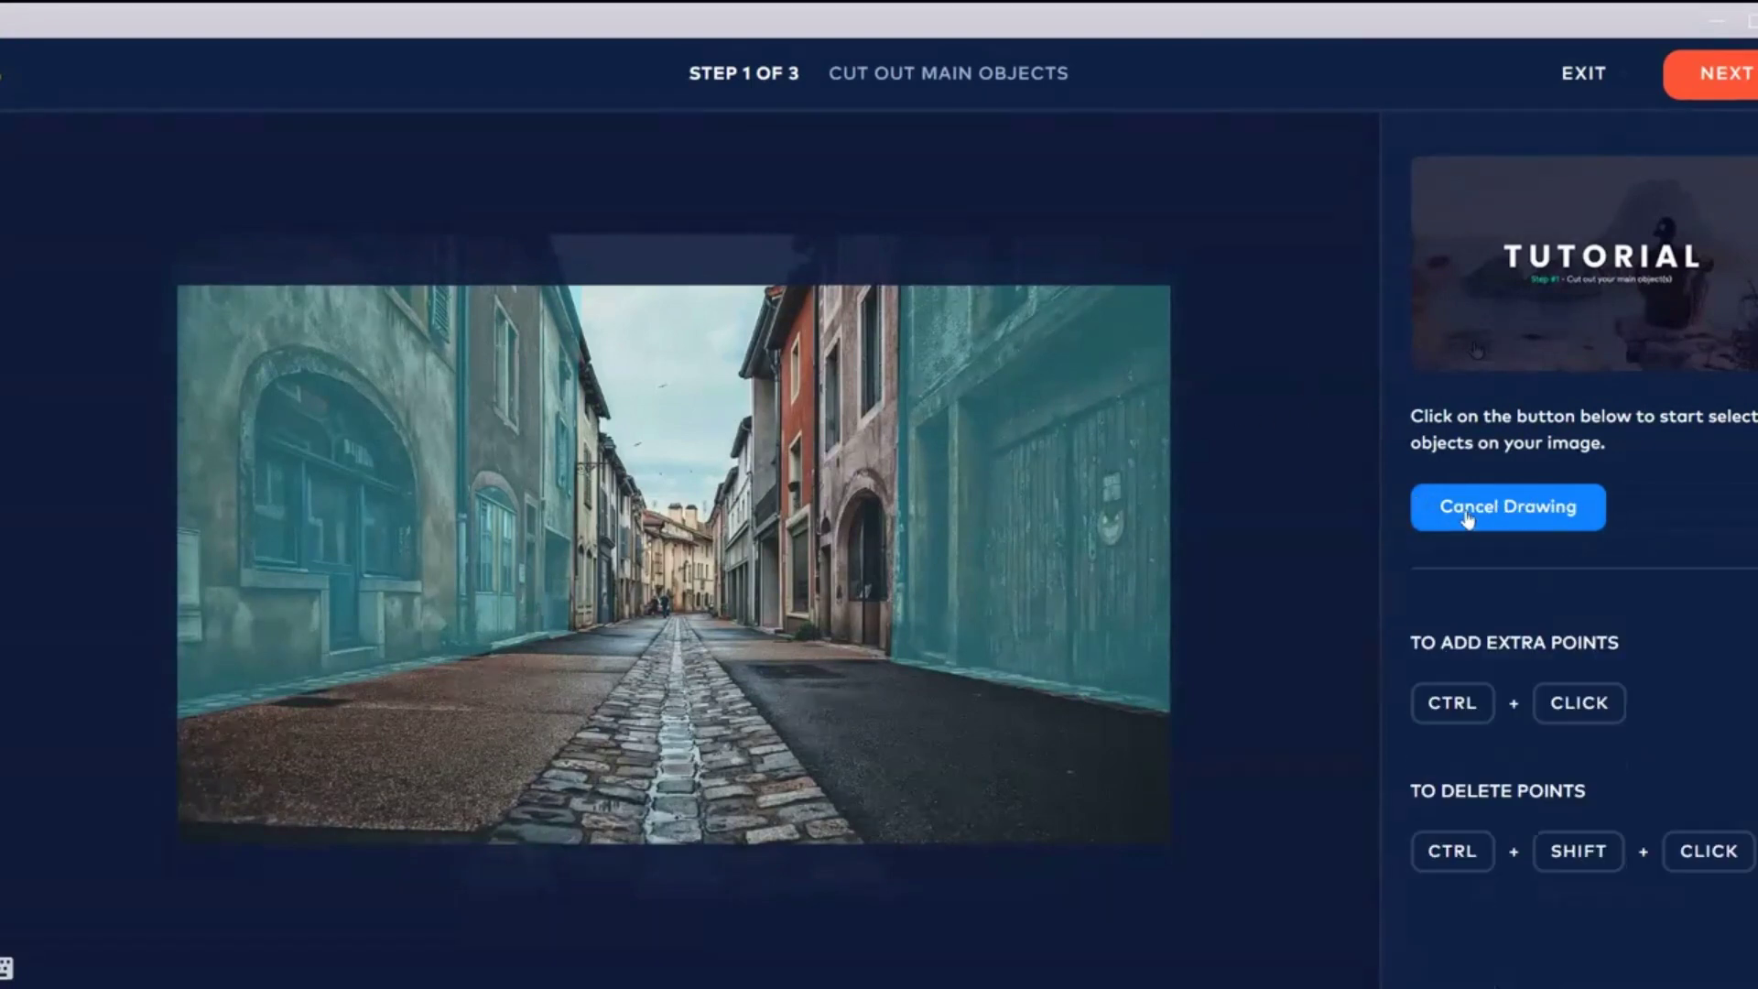
{"action": "left_click", "coordinate": [776, 257]}
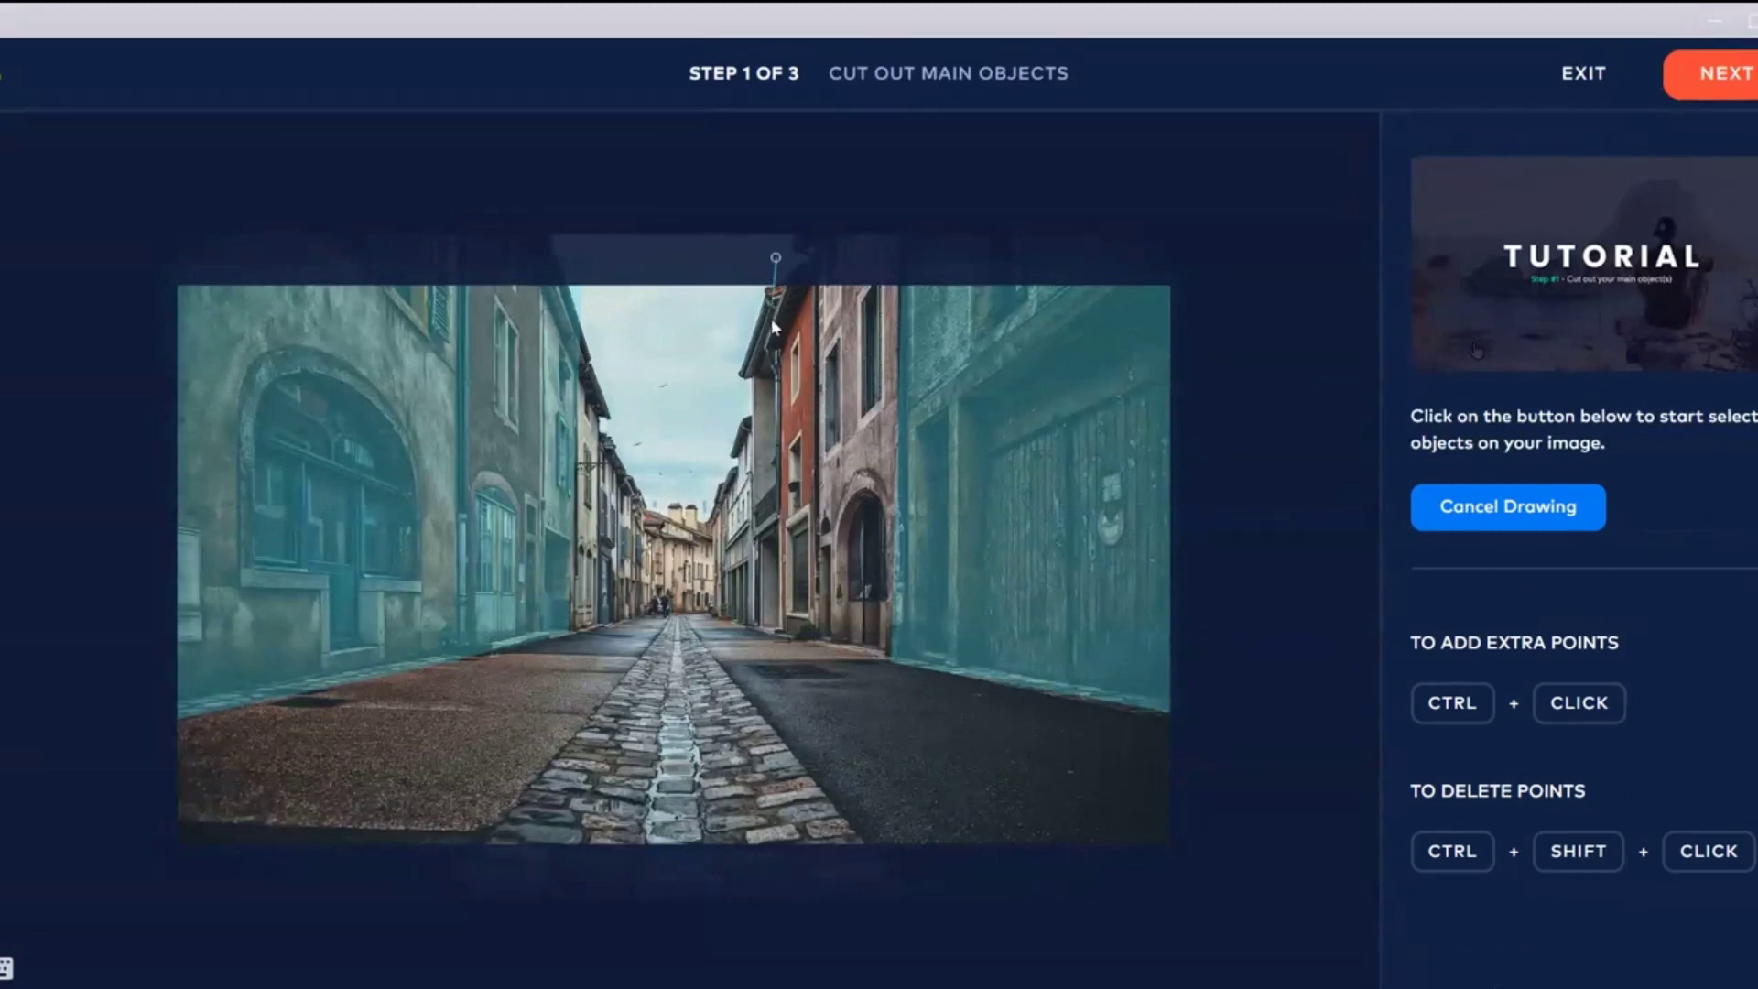
{"action": "left_click", "coordinate": [779, 633]}
{"action": "left_click", "coordinate": [775, 258]}
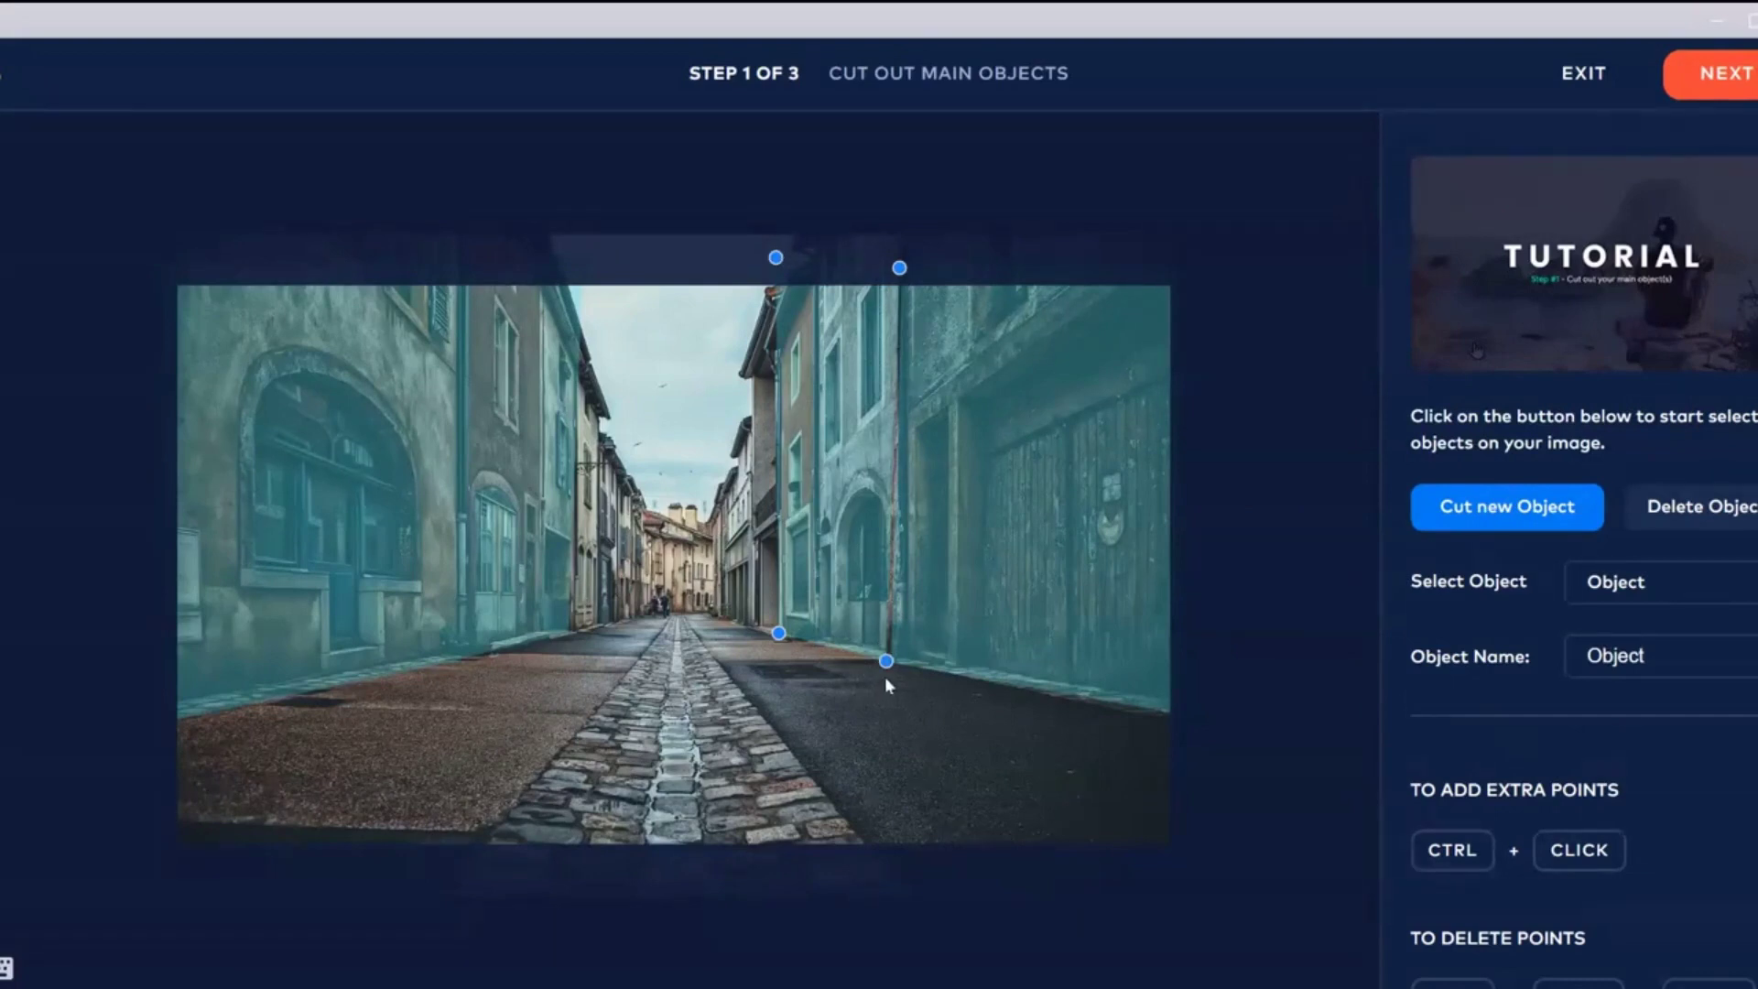
{"action": "left_click_drag", "start_coordinate": [887, 661], "coordinate": [894, 658]}
{"action": "left_click", "coordinate": [1665, 658]}
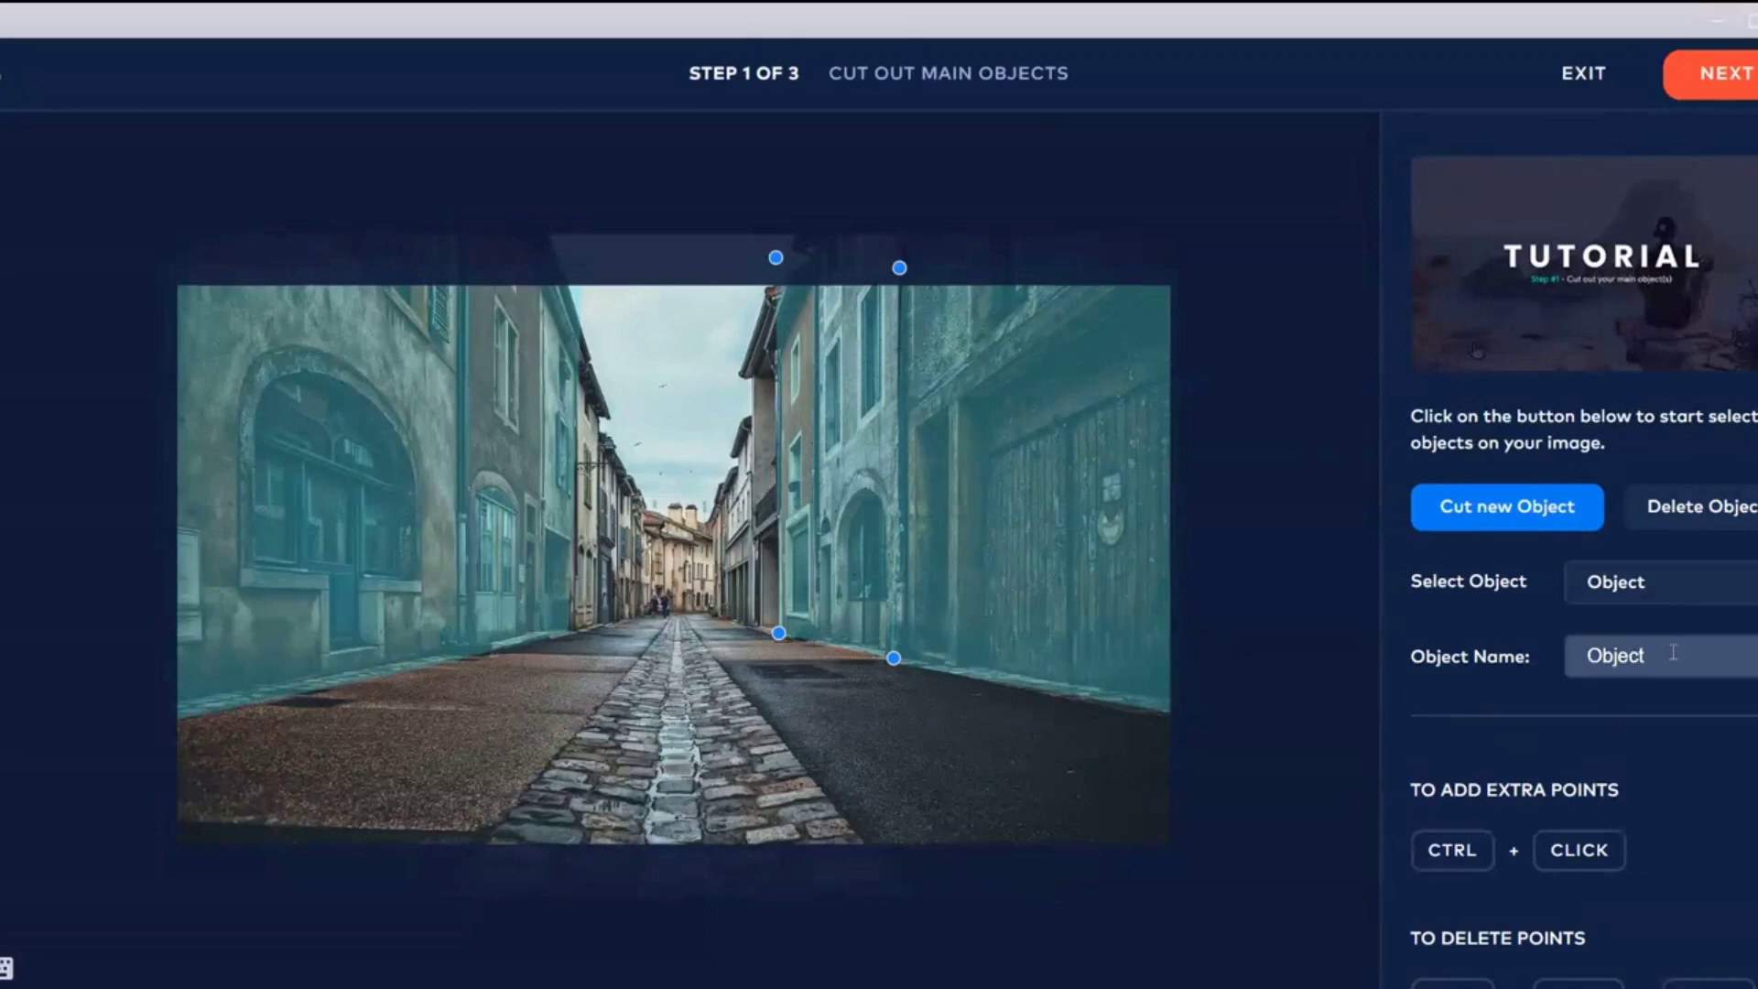
{"action": "key", "text": "BackSpace"}
{"action": "key", "text": "BackSpace"}
{"action": "key", "text": "BackSpace"}
{"action": "key", "text": "BackSpace"}
{"action": "key", "text": "BackSpace"}
{"action": "key", "text": "BackSpace"}
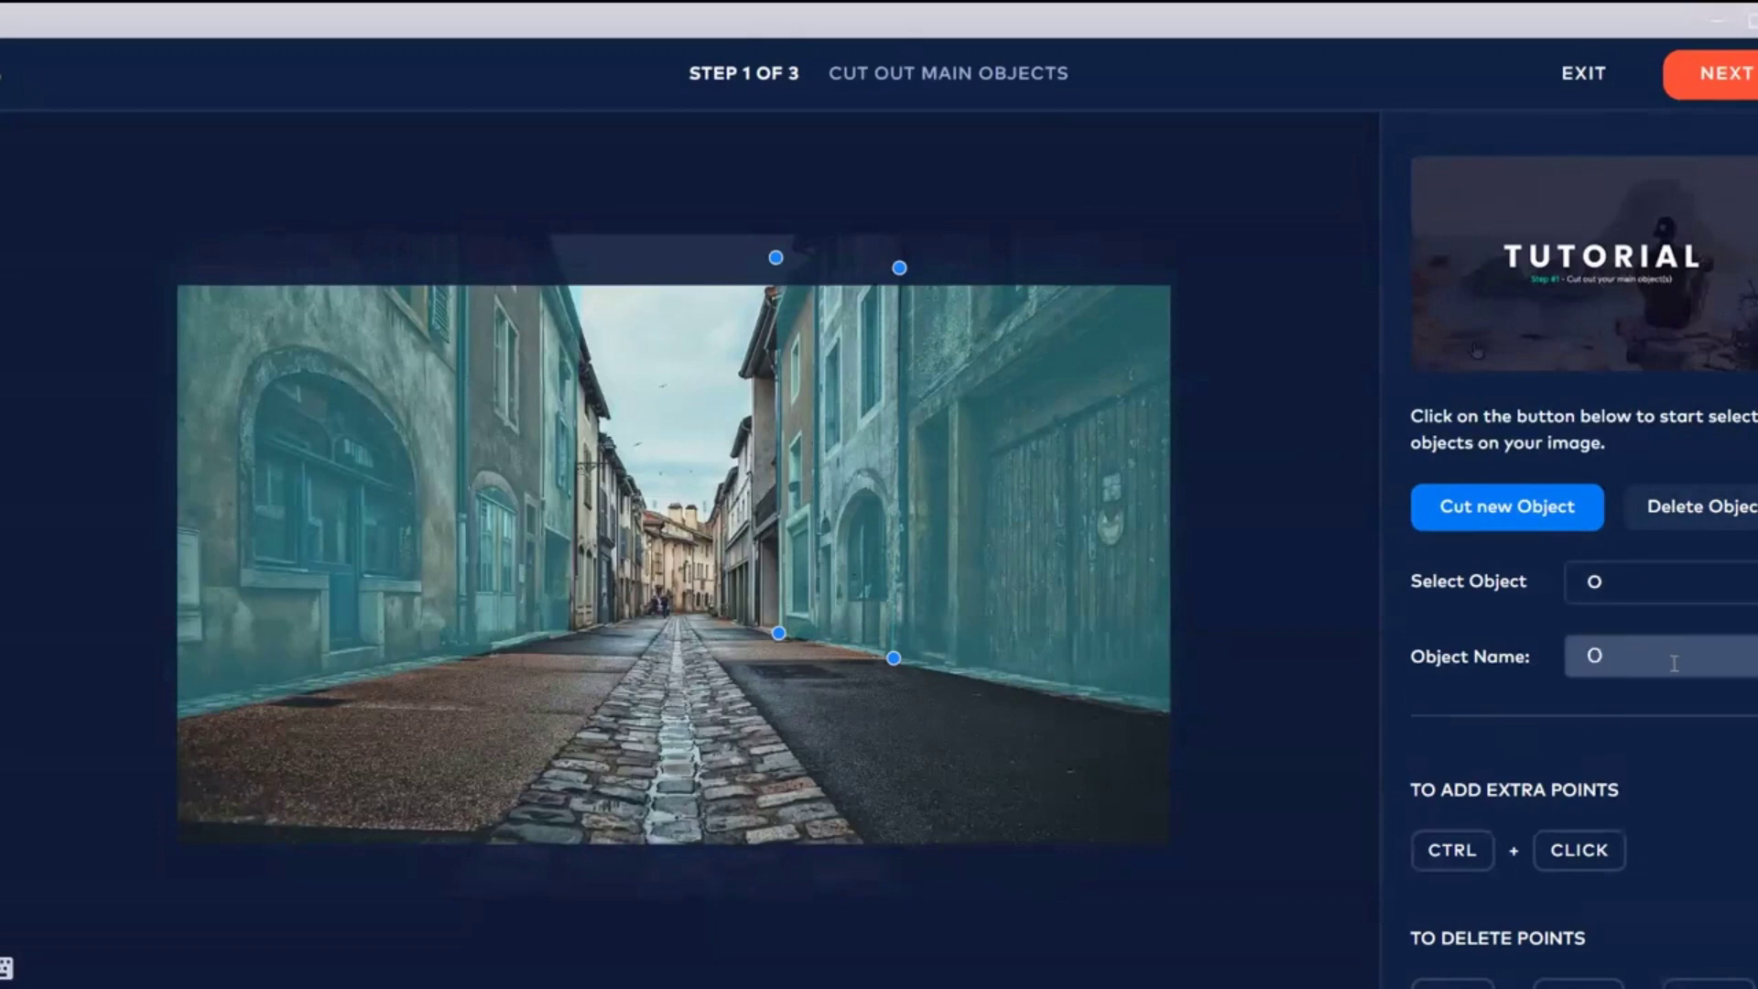
{"action": "type", "text": "Right 2"}
{"action": "left_click", "coordinate": [1309, 491]}
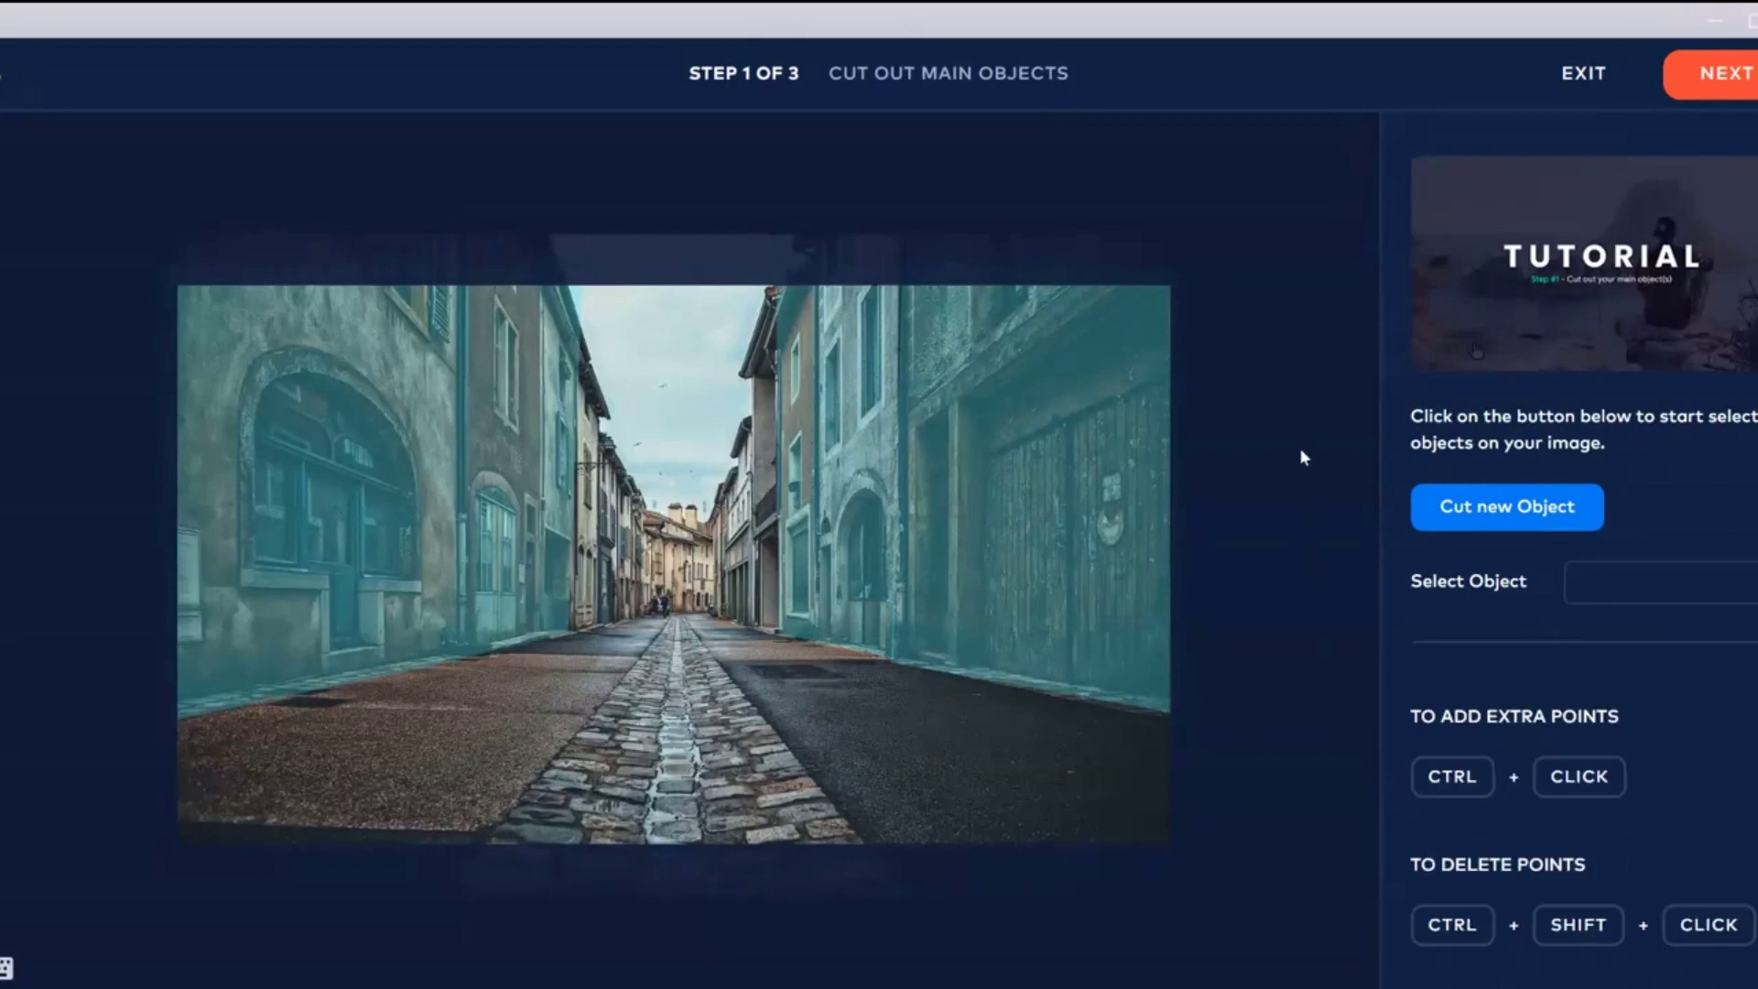
{"action": "left_click", "coordinate": [1461, 505]}
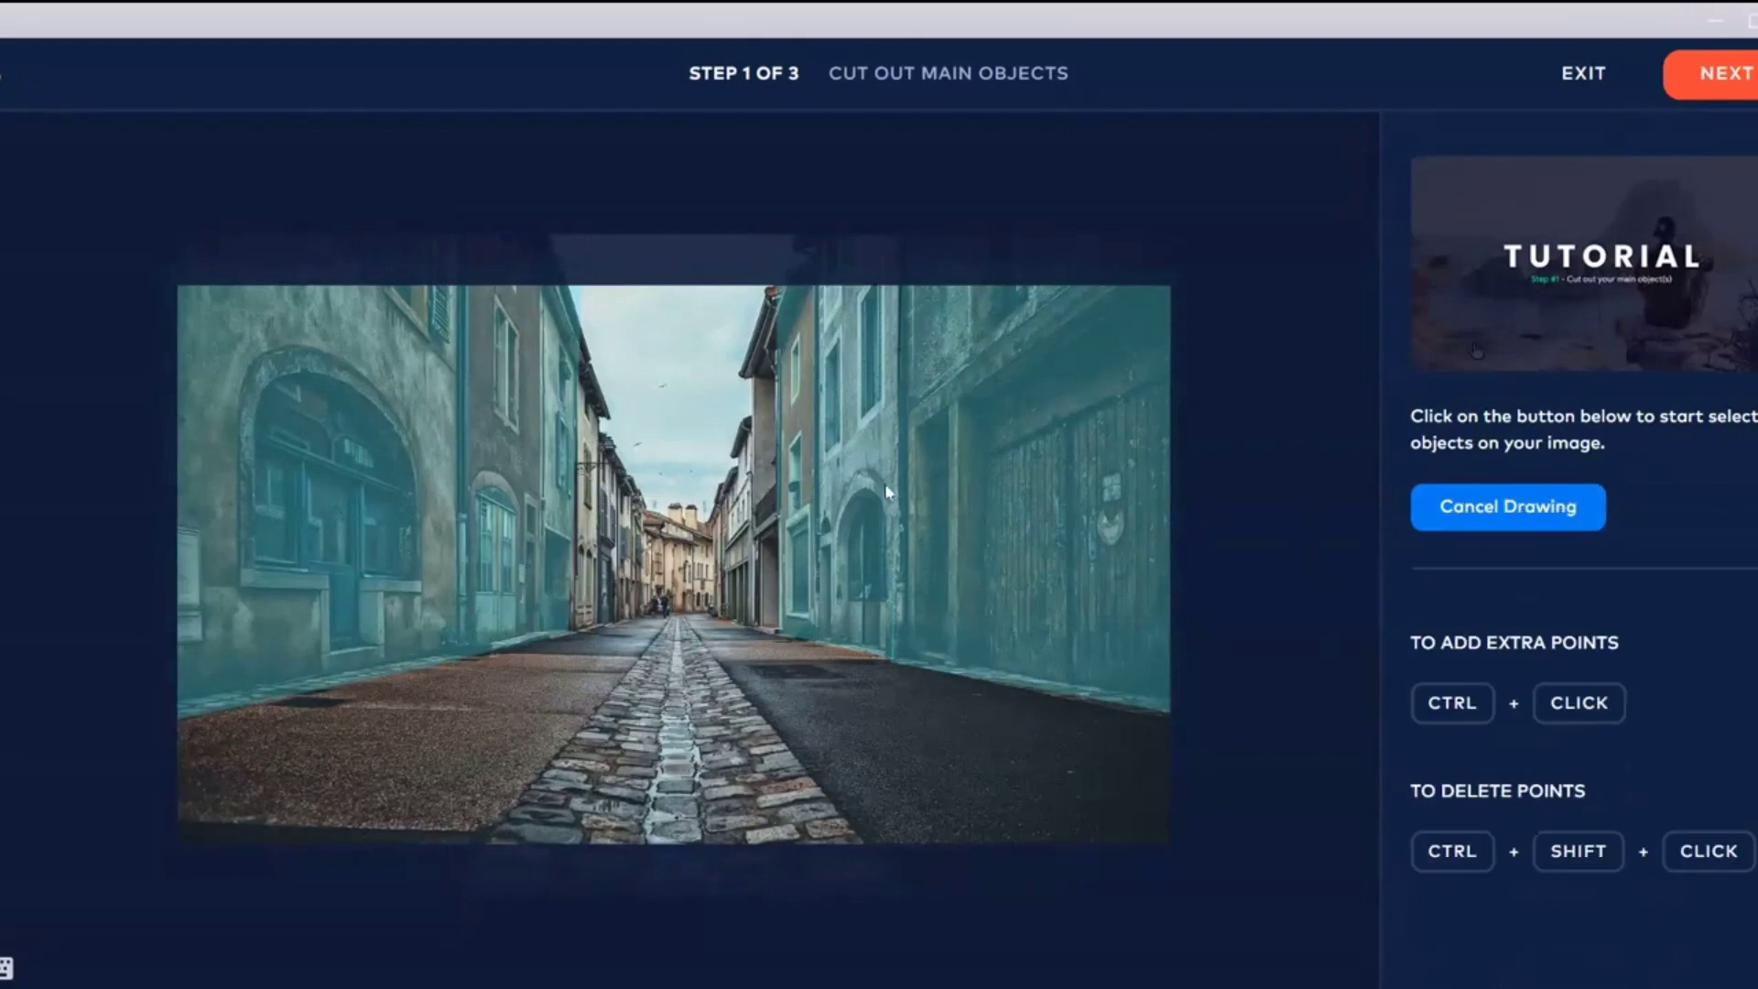
Outline the distant left-side buildings, adjust the lower-left corner, and name it 'Left 3'.
{"action": "left_click", "coordinate": [583, 341]}
{"action": "left_click", "coordinate": [567, 630]}
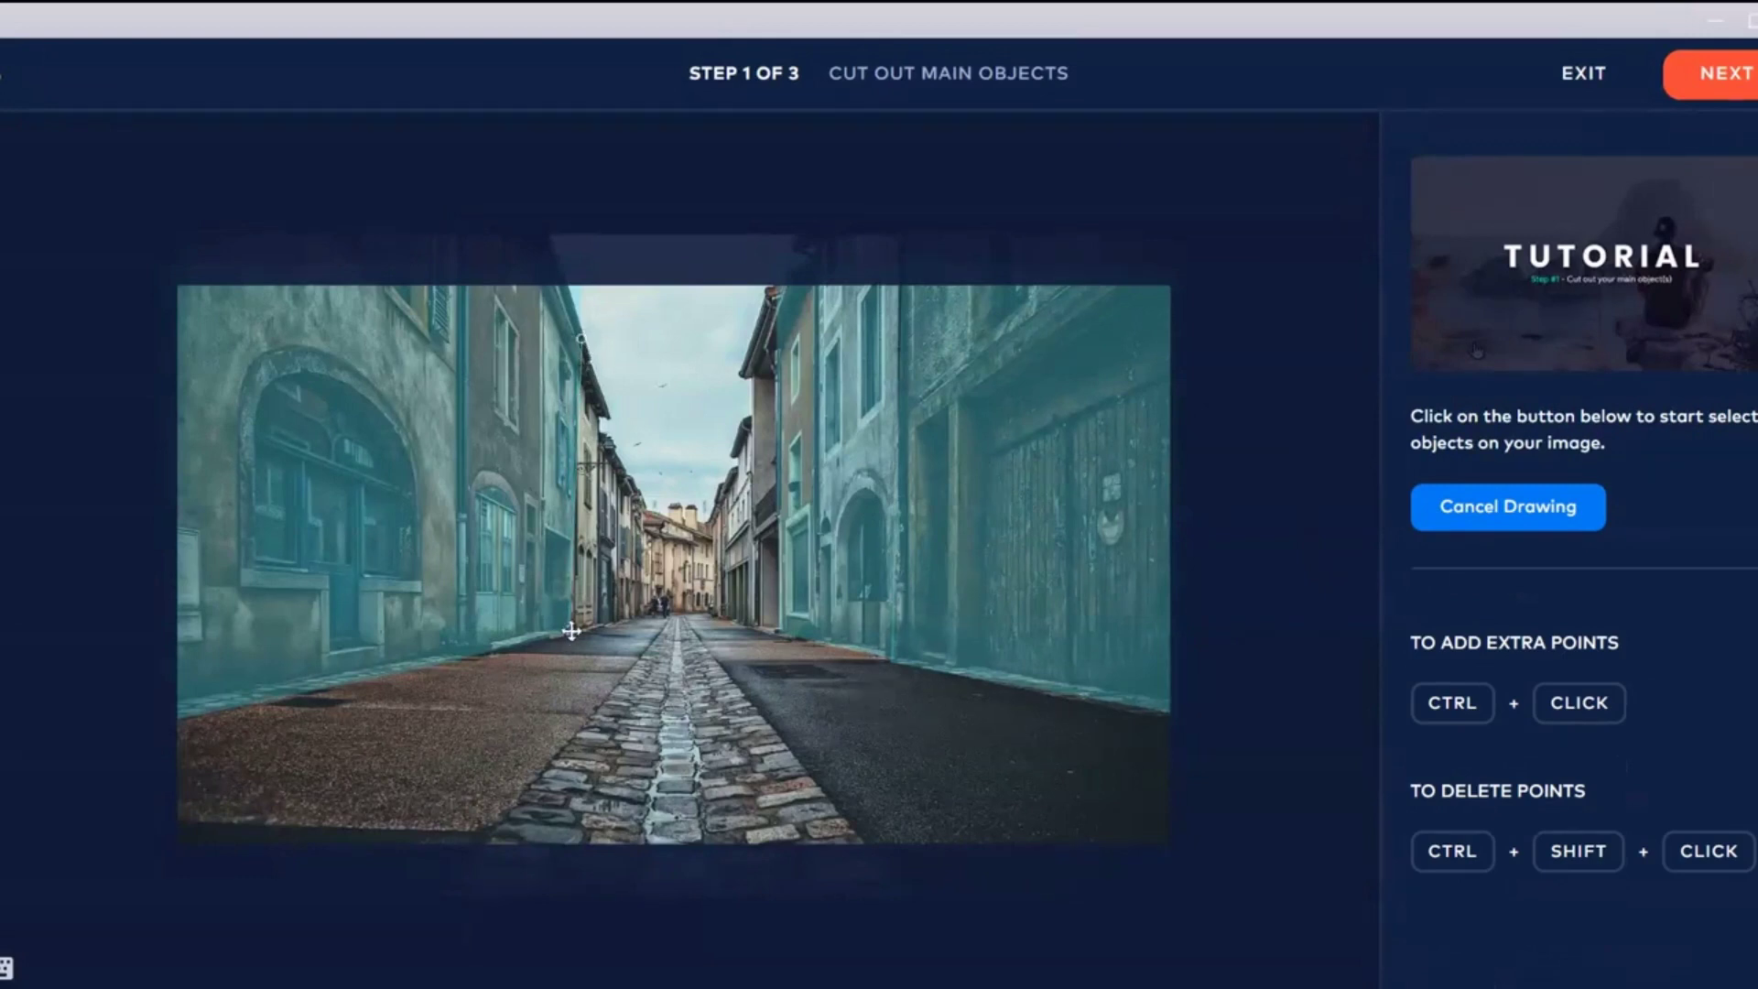
{"action": "left_click", "coordinate": [644, 616]}
{"action": "left_click", "coordinate": [597, 412]}
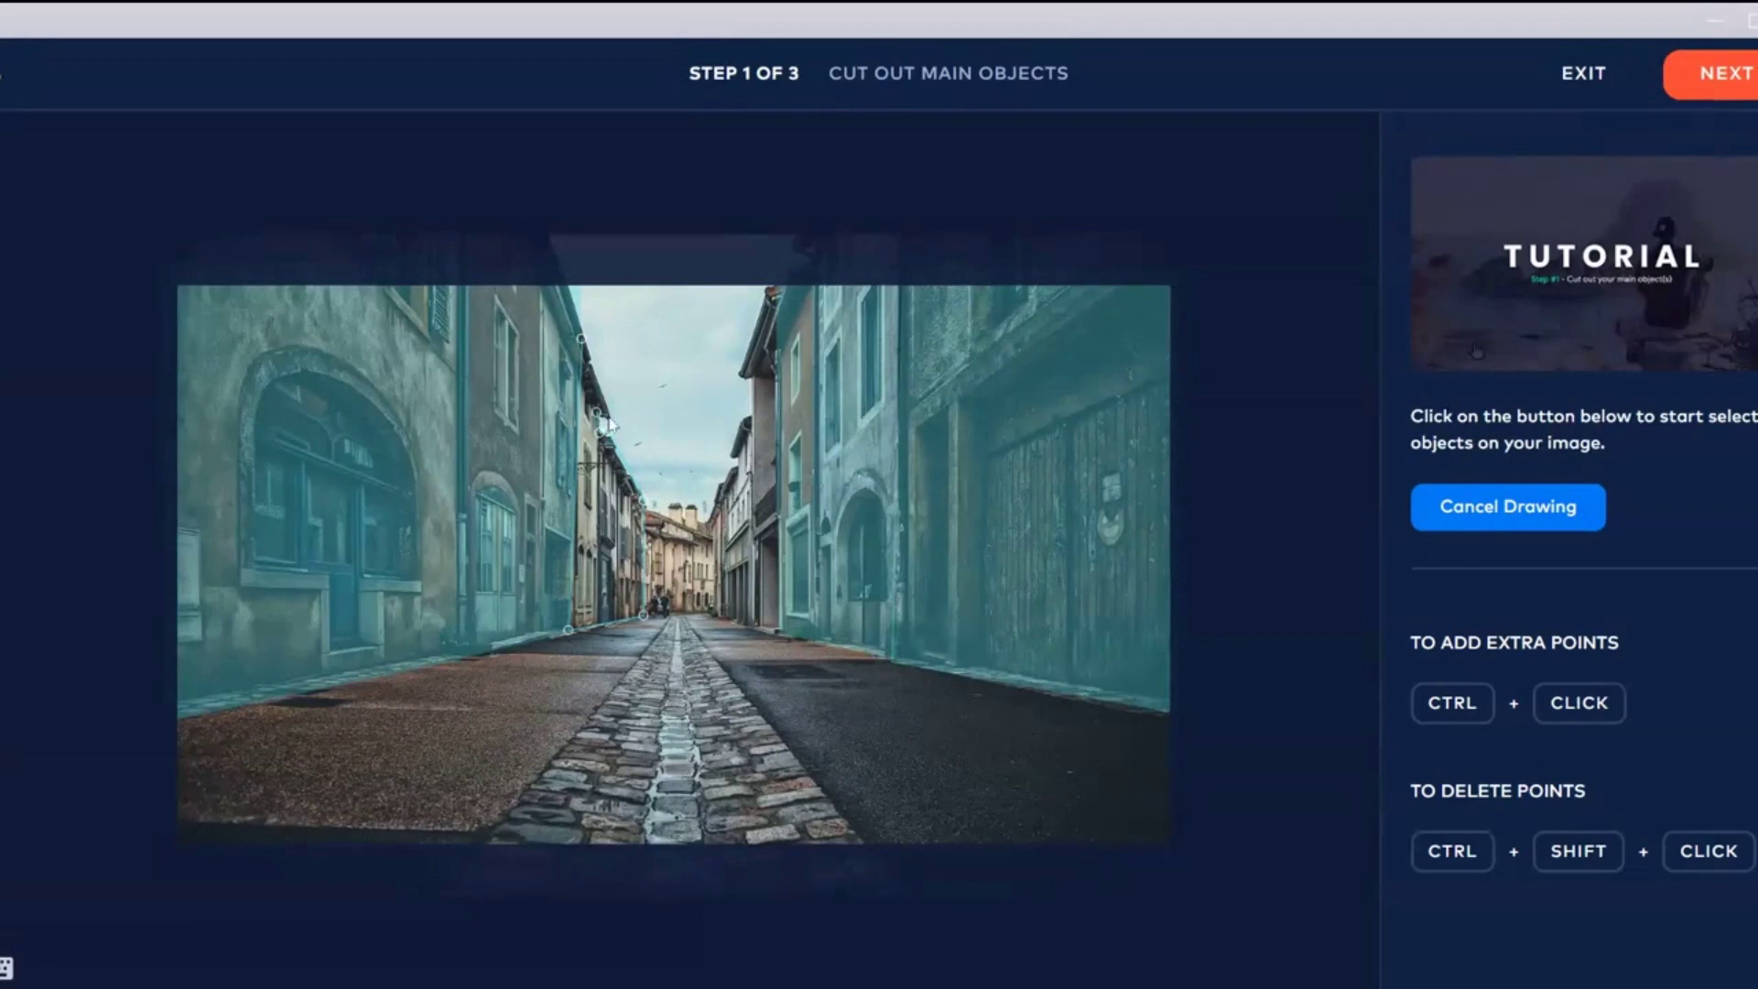
{"action": "left_click", "coordinate": [582, 337]}
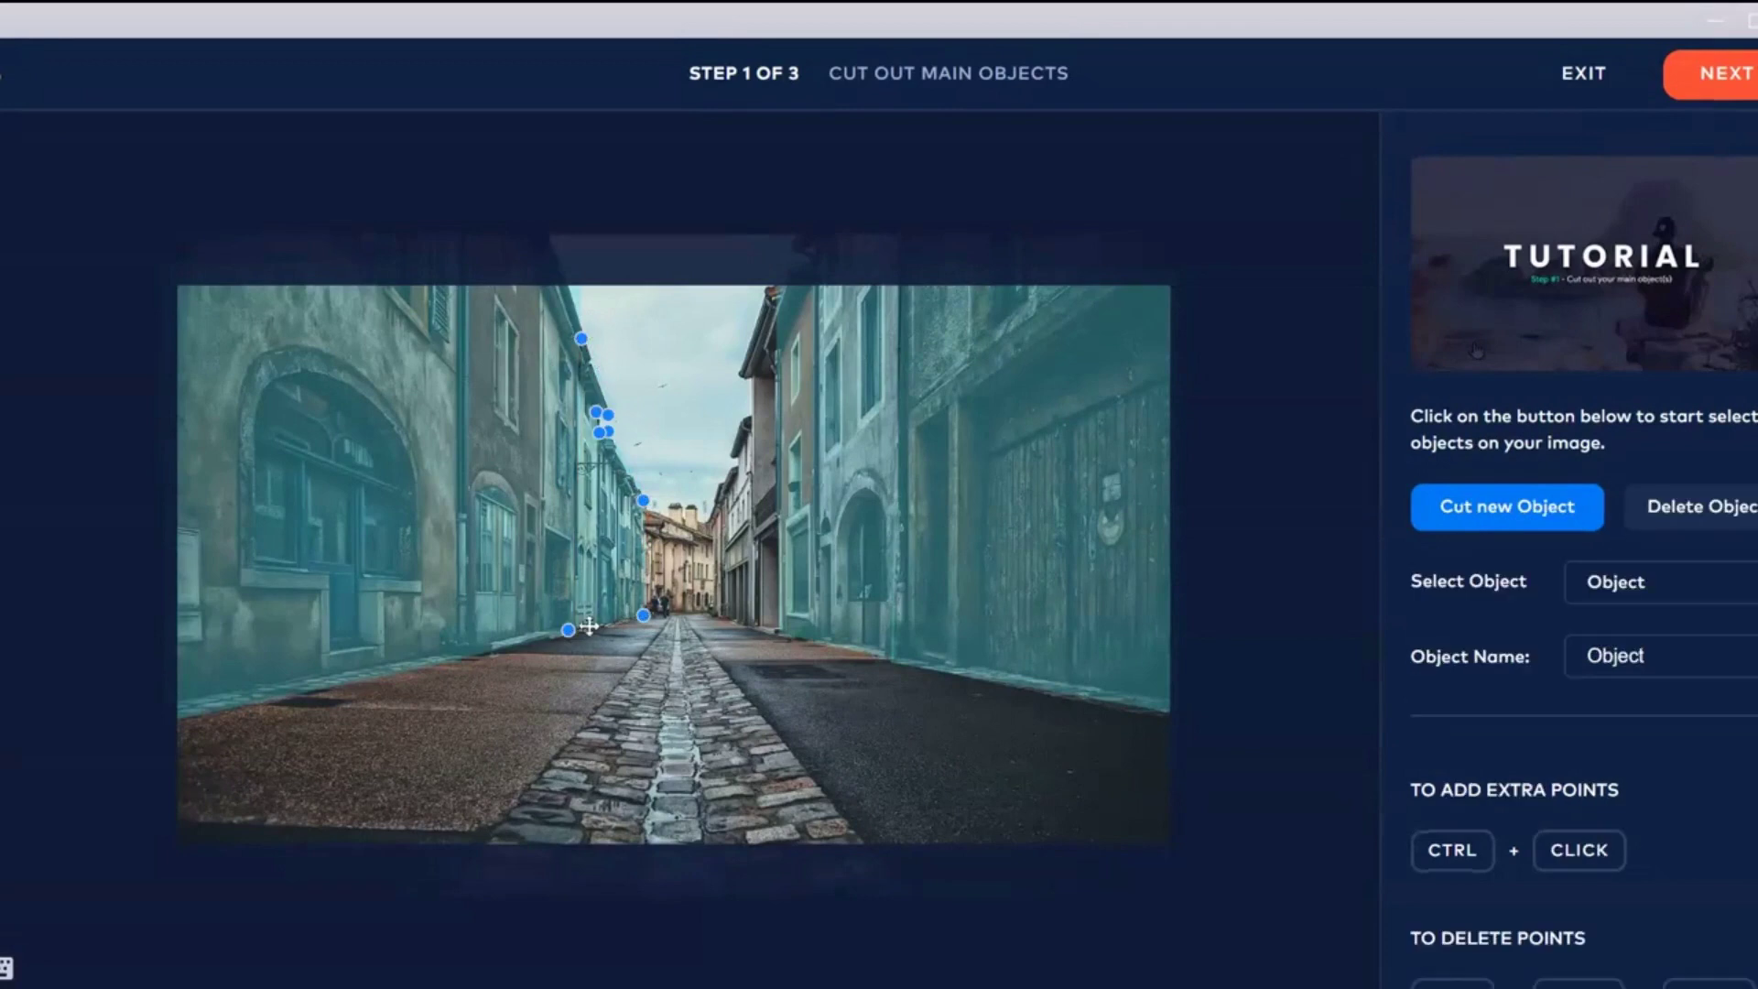
{"action": "left_click_drag", "start_coordinate": [568, 630], "coordinate": [570, 636]}
{"action": "left_click", "coordinate": [1665, 655]}
{"action": "key", "text": "BackSpace"}
{"action": "key", "text": "BackSpace"}
{"action": "key", "text": "BackSpace"}
{"action": "key", "text": "BackSpace"}
{"action": "key", "text": "BackSpace"}
{"action": "key", "text": "BackSpace"}
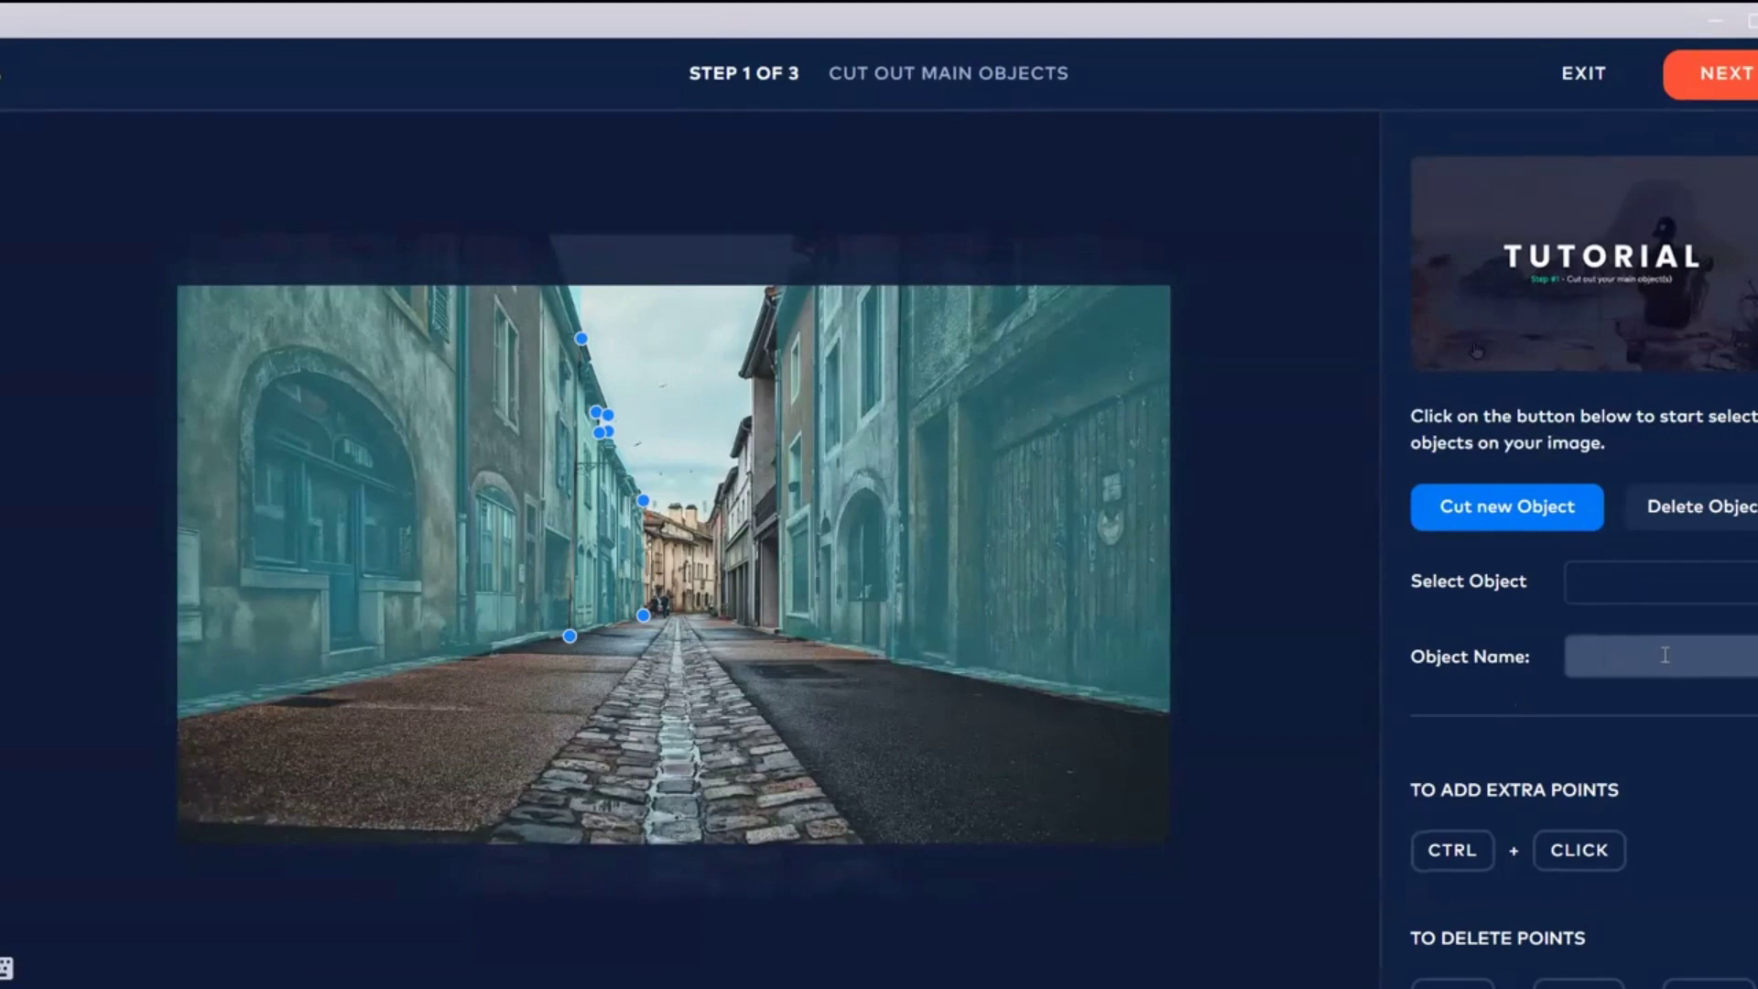
{"action": "type", "text": "Lef"}
{"action": "type", "text": "3"}
{"action": "key", "text": "Return"}
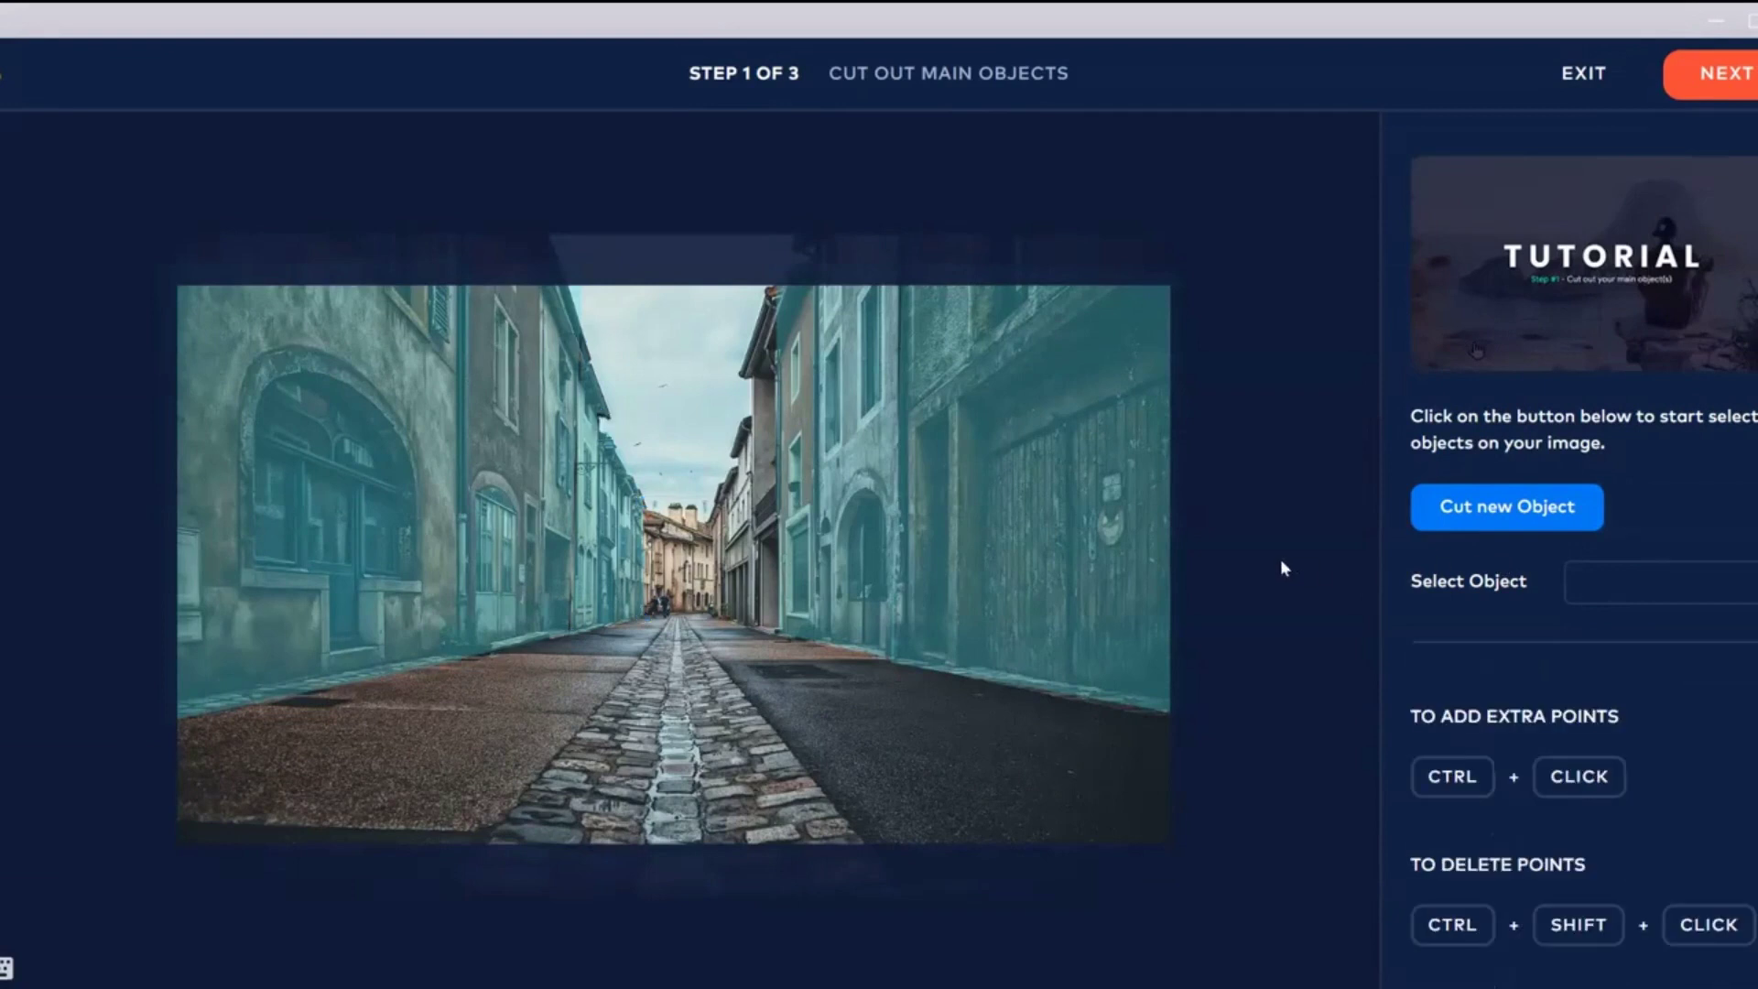
Outline the far right-side buildings with points down their rooftop edge.
{"action": "left_click", "coordinate": [1507, 511]}
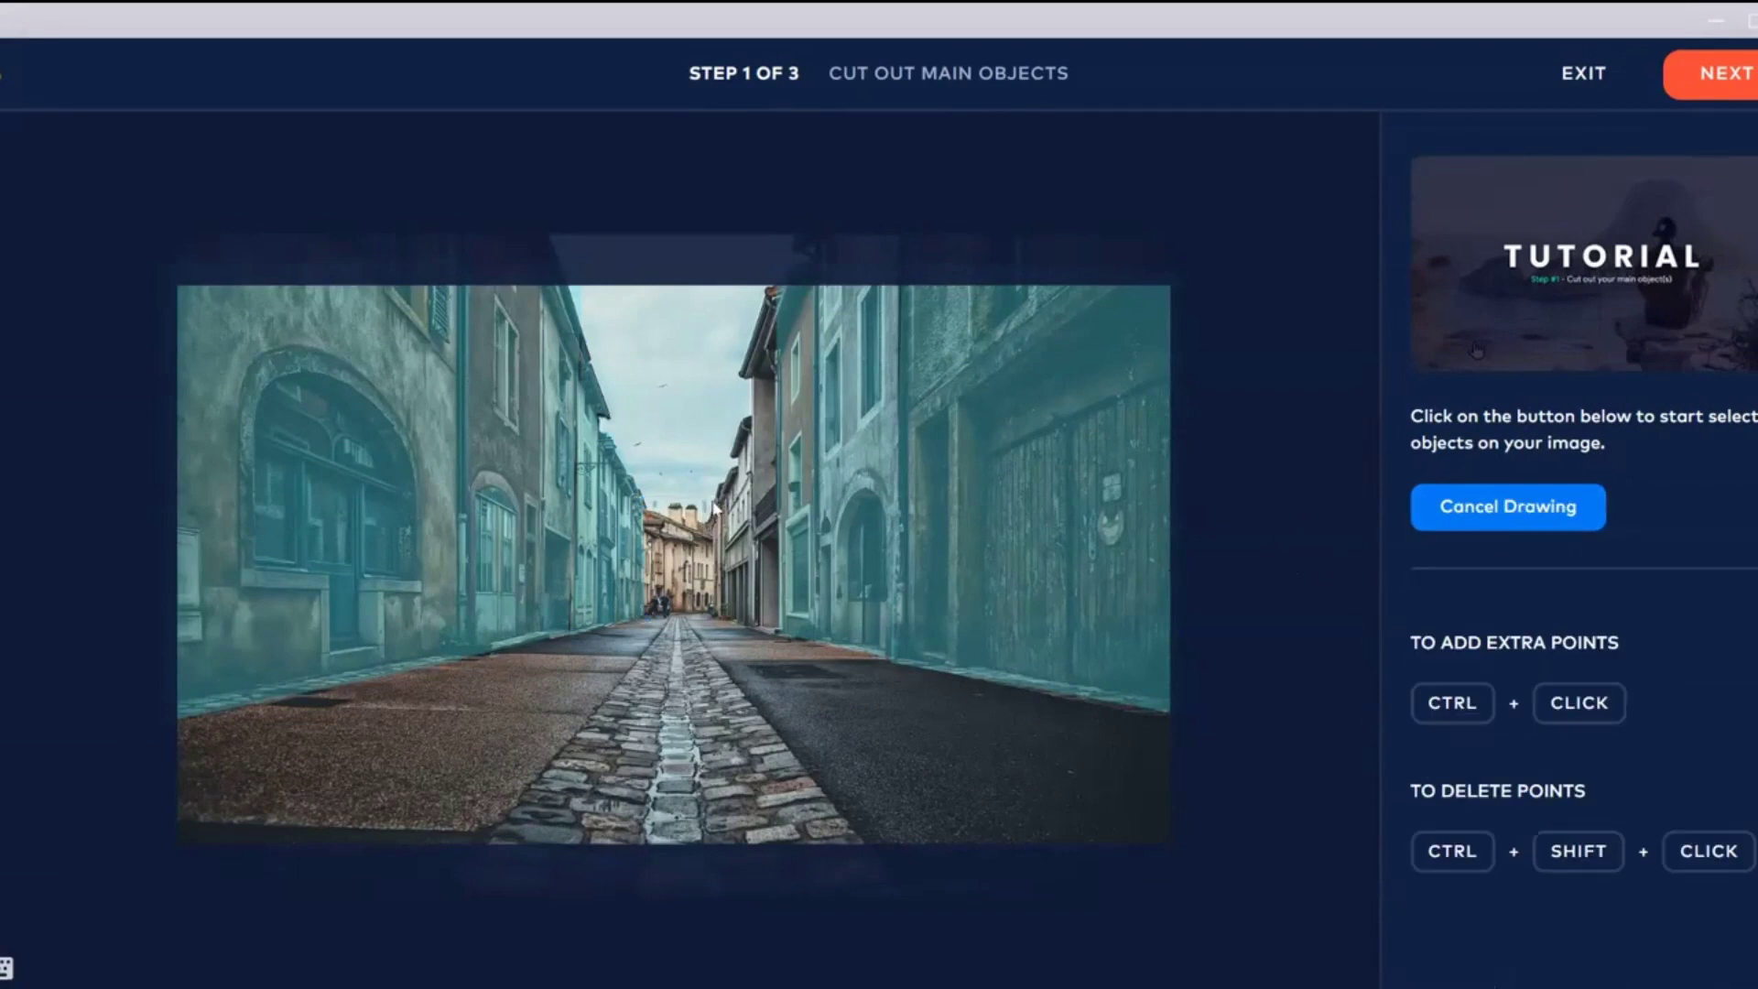
{"action": "left_click", "coordinate": [713, 609]}
{"action": "left_click", "coordinate": [774, 291]}
{"action": "left_click", "coordinate": [732, 367]}
{"action": "left_click", "coordinate": [752, 420]}
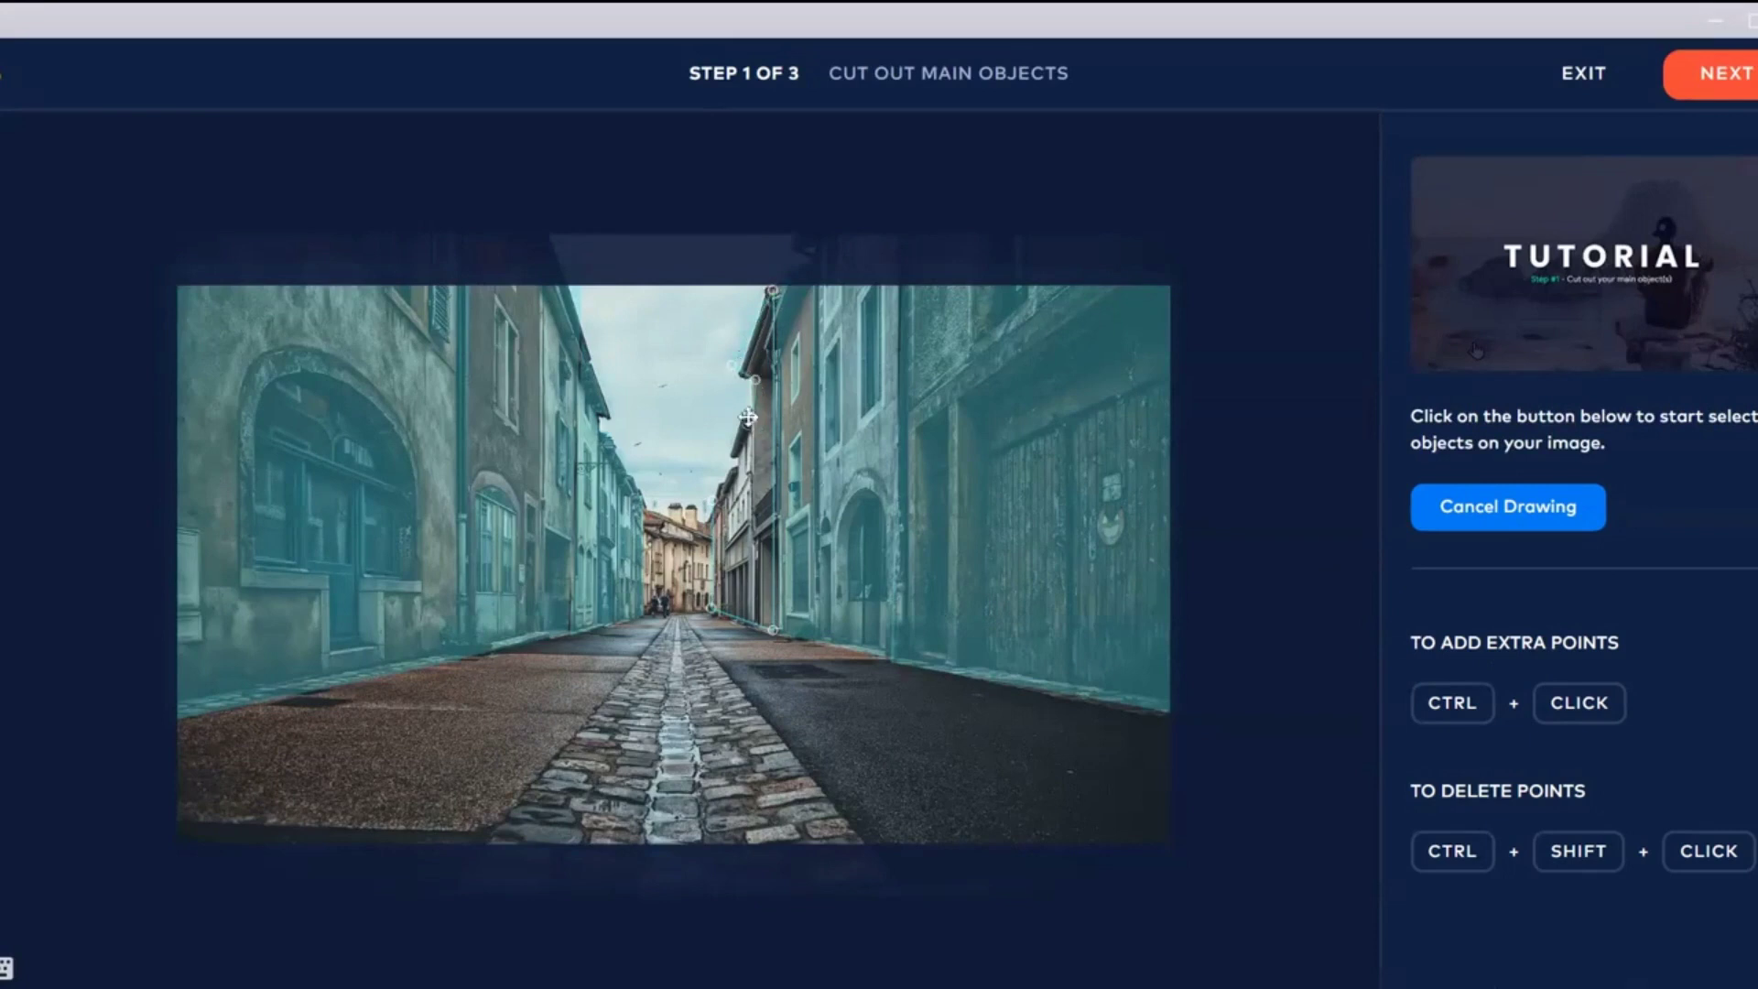
{"action": "left_click", "coordinate": [730, 456]}
{"action": "left_click", "coordinate": [726, 474]}
{"action": "left_click", "coordinate": [720, 487]}
{"action": "left_click", "coordinate": [710, 508]}
{"action": "left_click", "coordinate": [713, 505]}
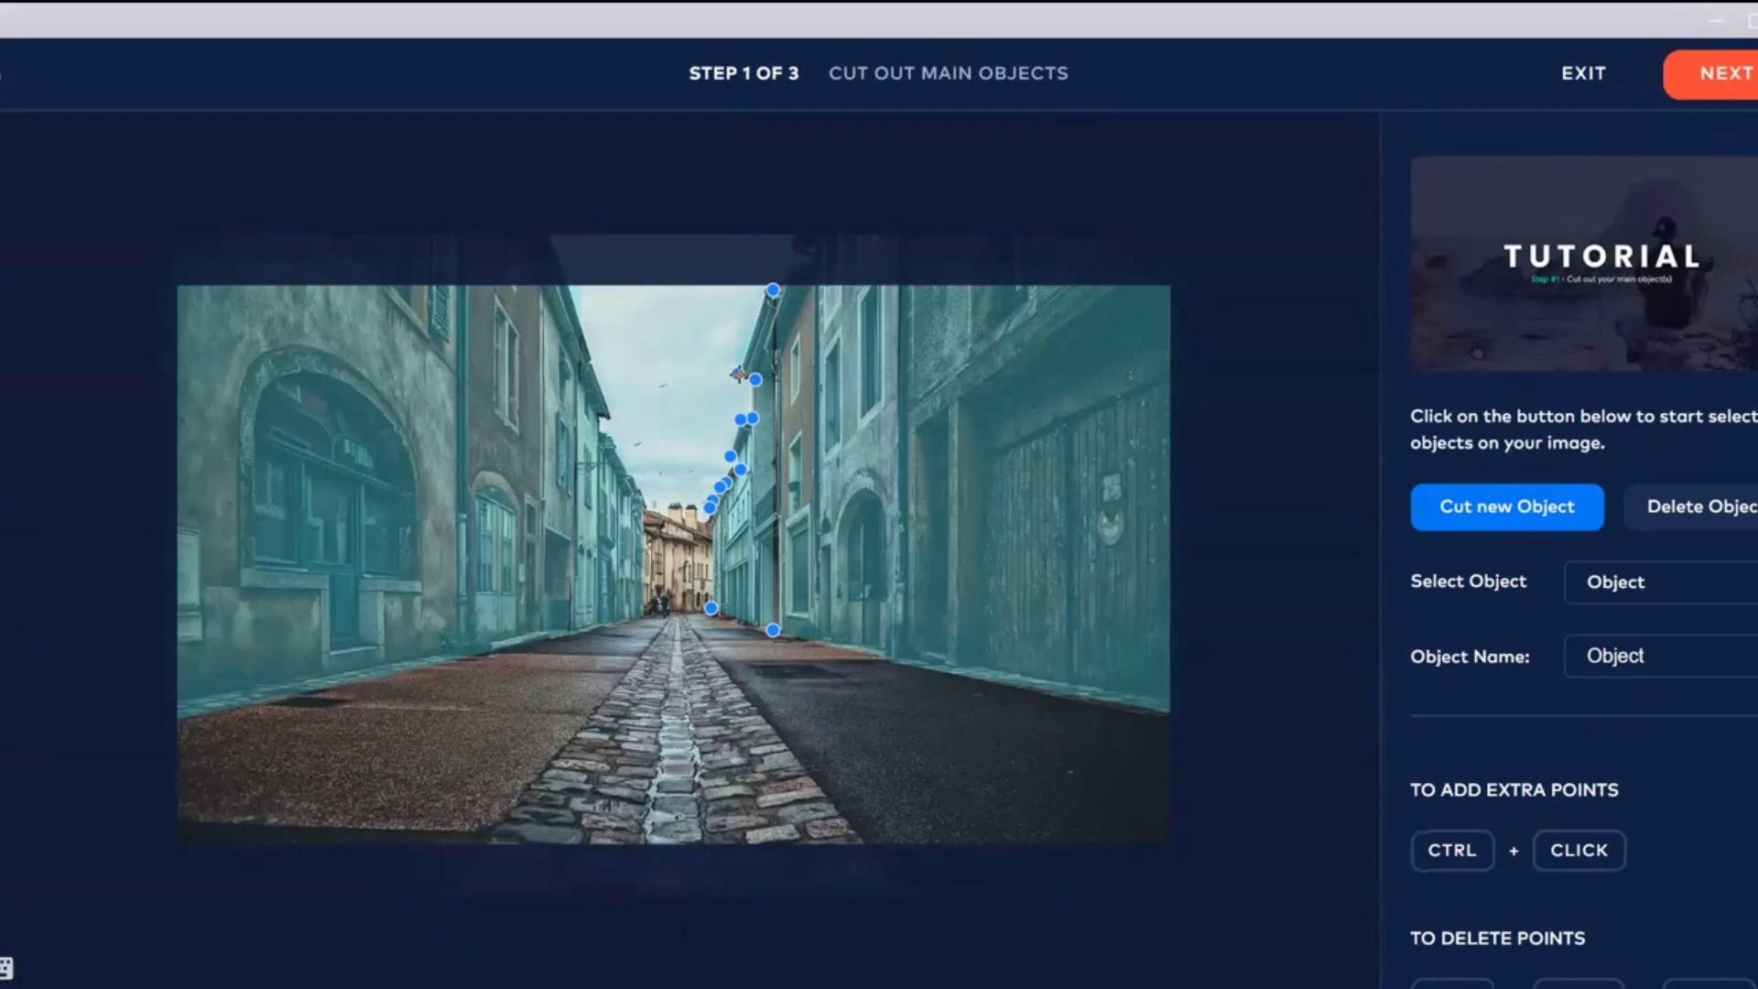
Nudge the outline's bottom point right and name the object 'Right 3'.
{"action": "left_click_drag", "start_coordinate": [774, 630], "coordinate": [781, 627]}
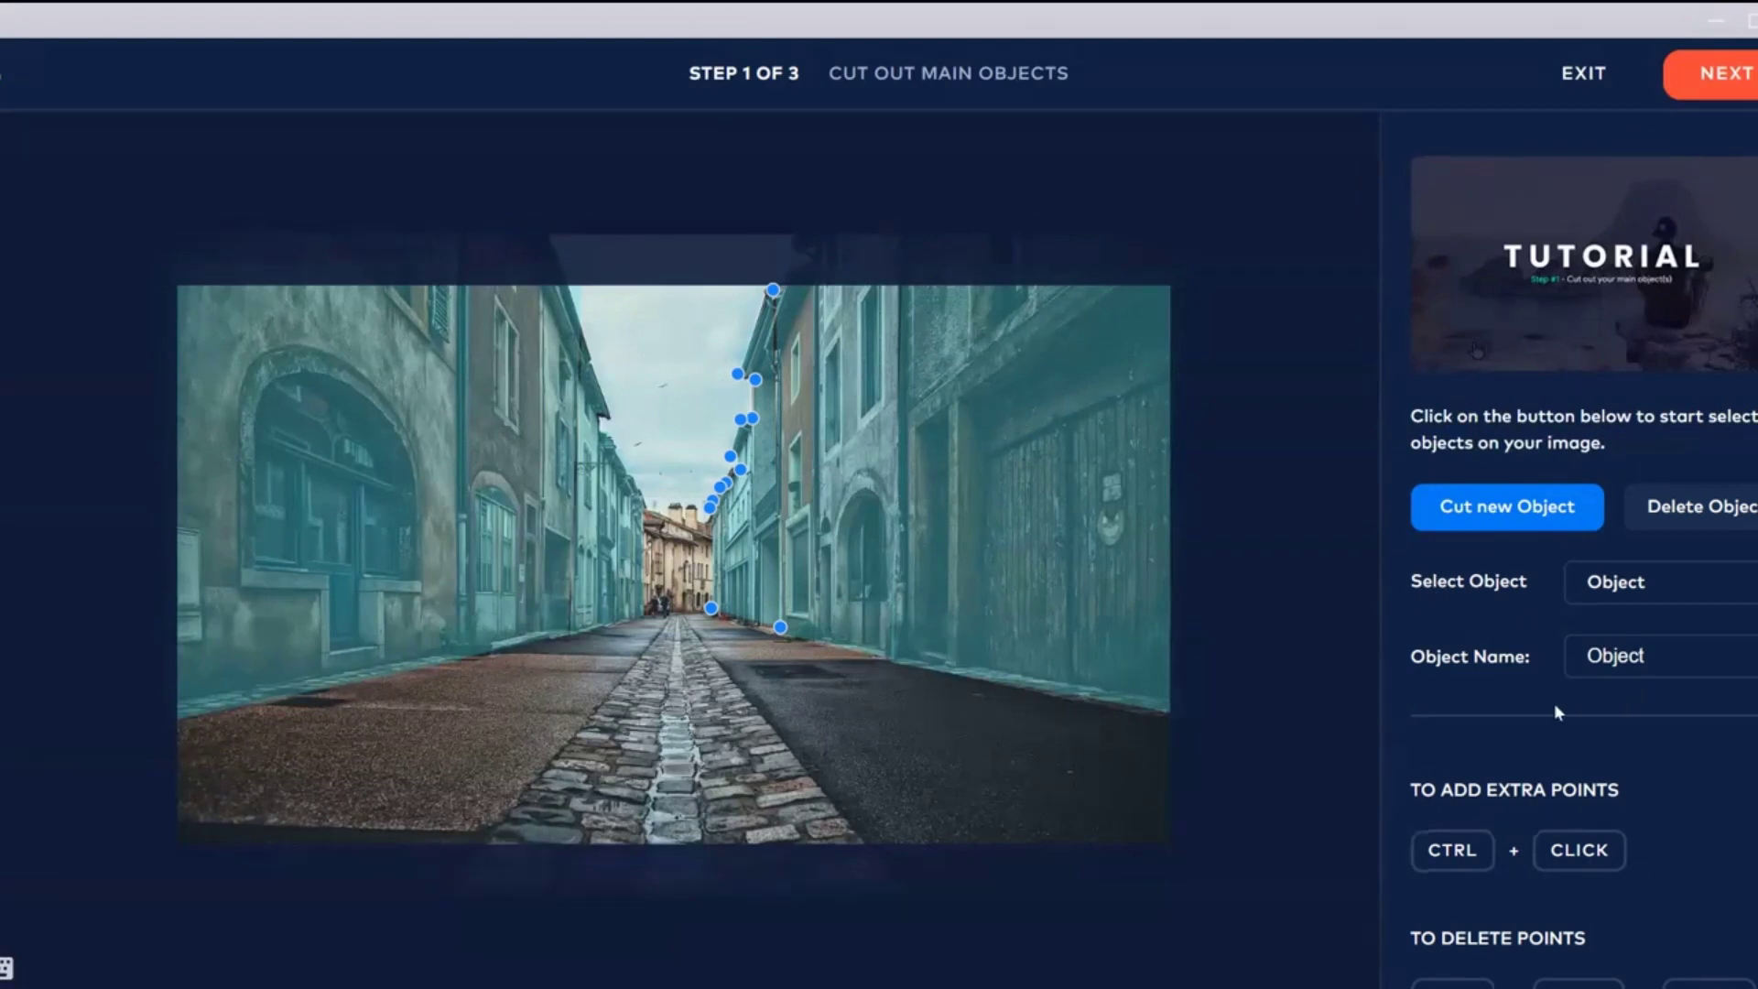
{"action": "key", "text": "BackSpace"}
{"action": "key", "text": "BackSpace"}
{"action": "key", "text": "BackSpace"}
{"action": "key", "text": "BackSpace"}
{"action": "key", "text": "BackSpace"}
{"action": "key", "text": "BackSpace"}
{"action": "type", "text": "R"}
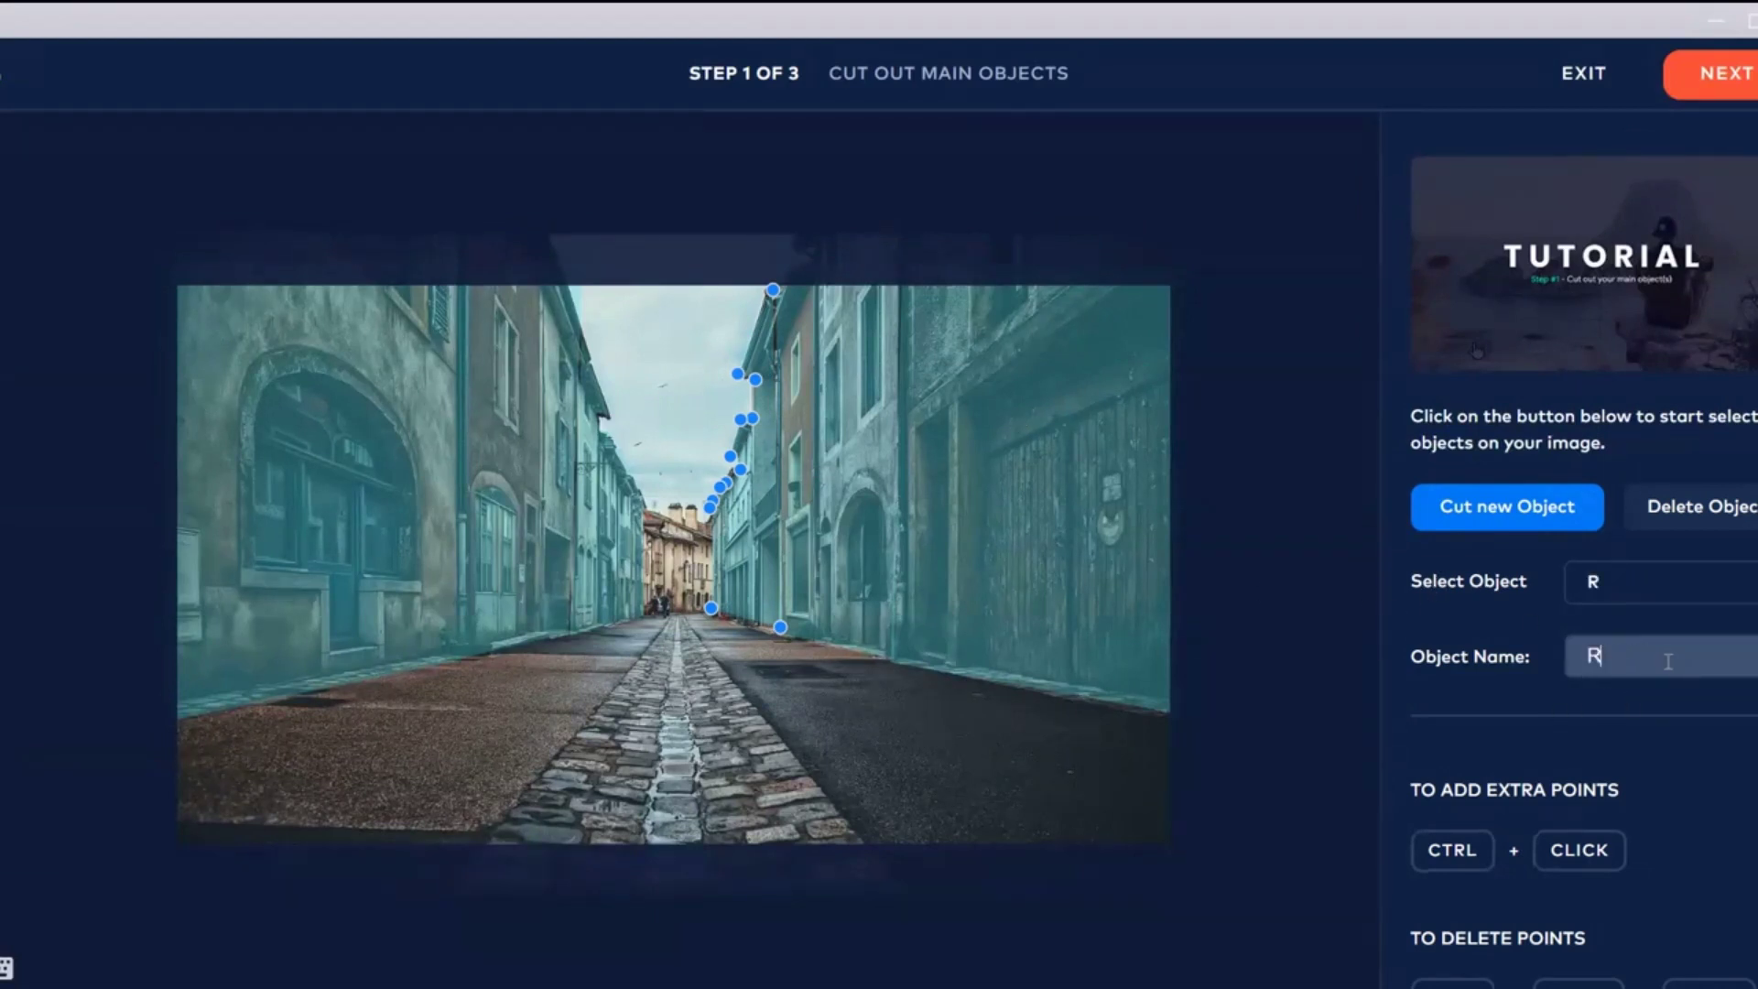
{"action": "type", "text": "ight 3"}
{"action": "left_click", "coordinate": [1291, 443]}
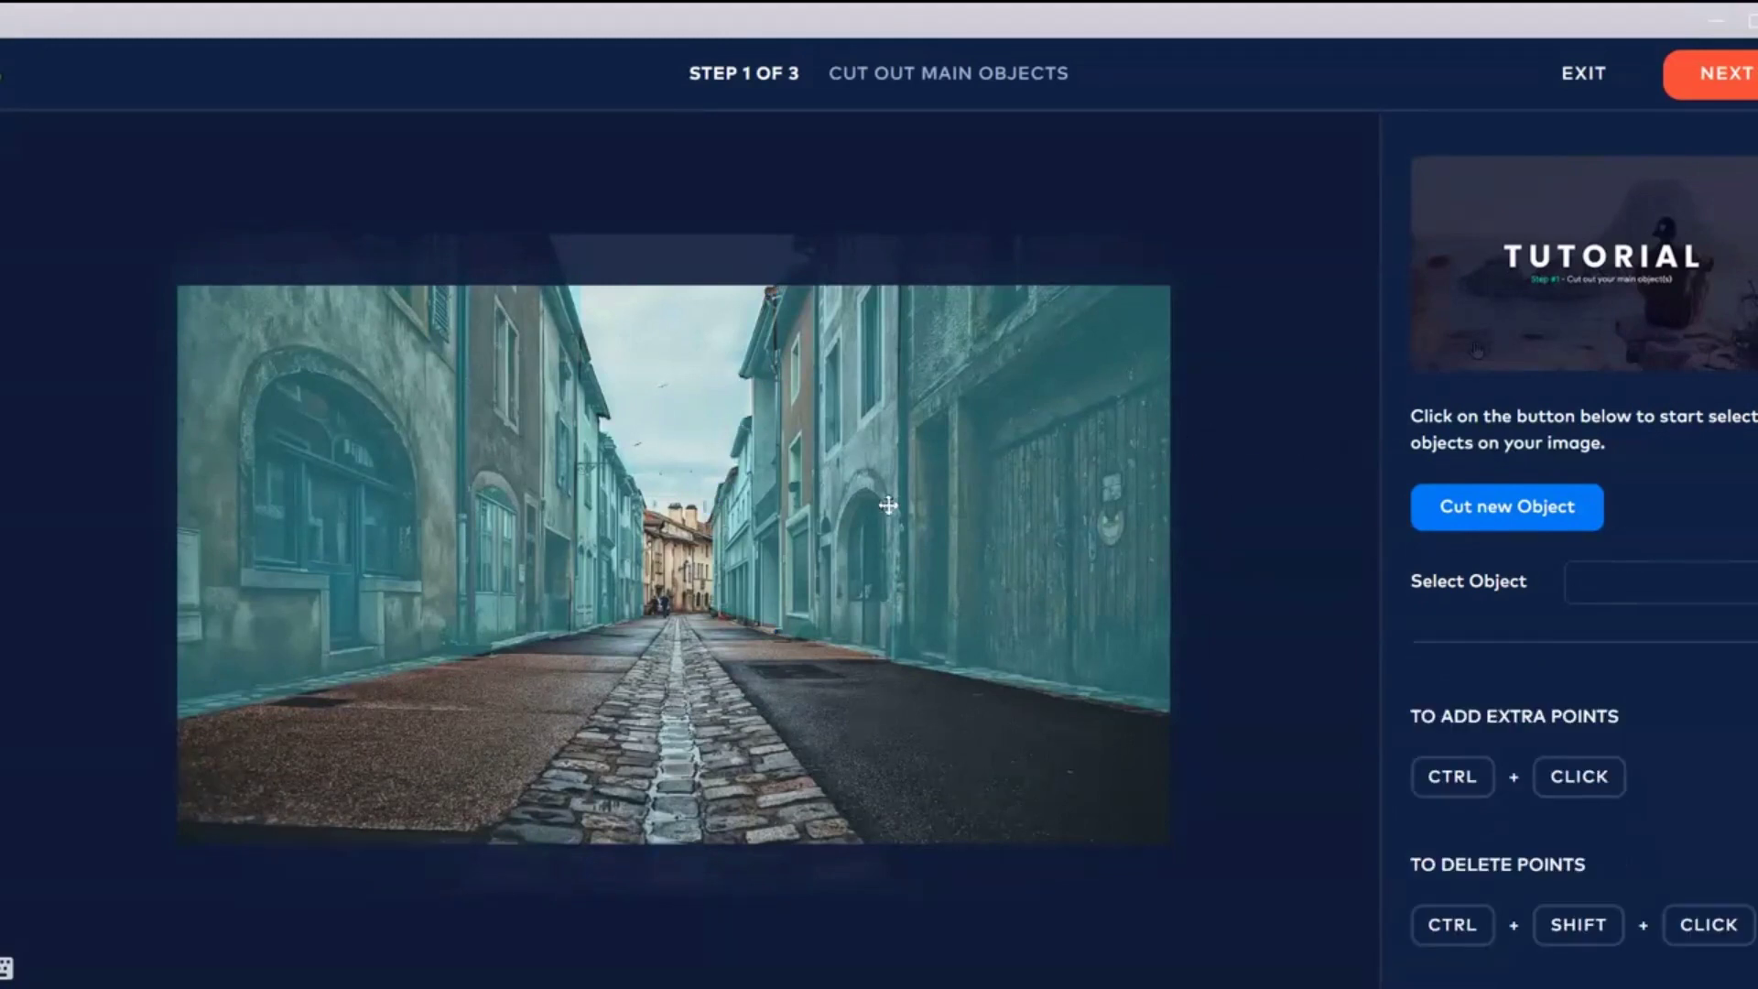
Outline the distant buildings at the street's vanishing end and name them 'Middle end'.
{"action": "left_click", "coordinate": [1516, 520]}
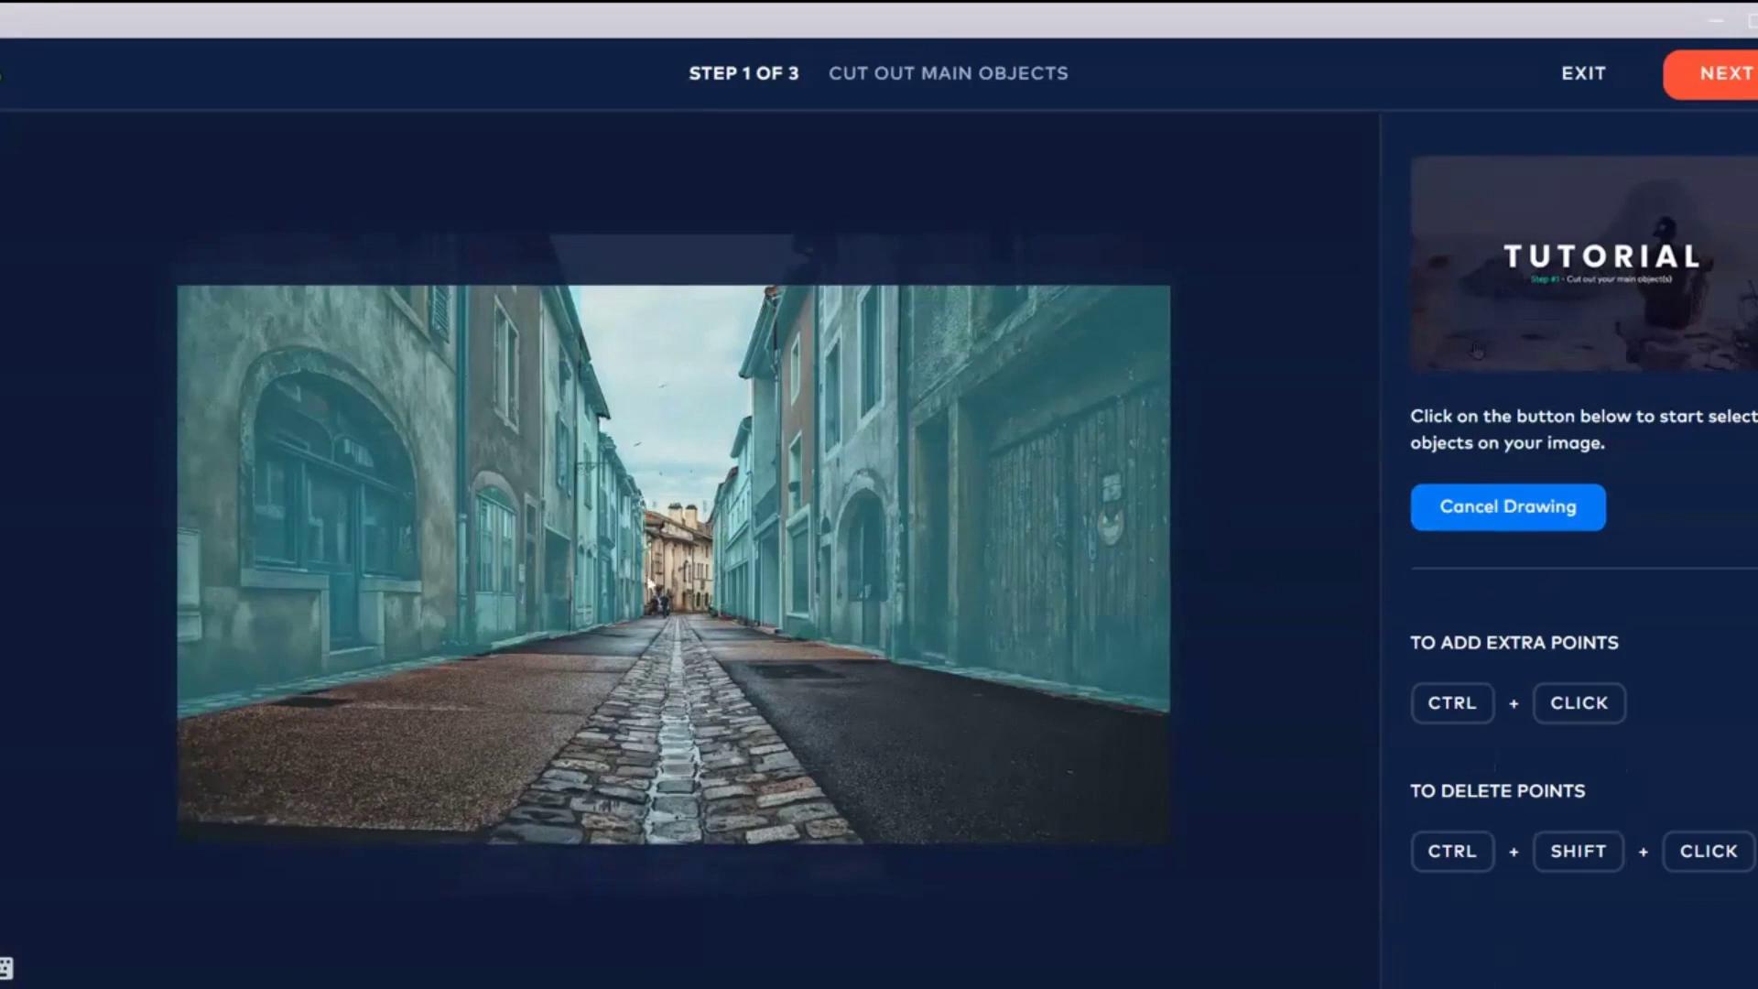
{"action": "left_click", "coordinate": [641, 616]}
{"action": "left_click", "coordinate": [671, 612]}
{"action": "left_click", "coordinate": [699, 618]}
{"action": "left_click", "coordinate": [713, 612]}
{"action": "left_click", "coordinate": [707, 520]}
{"action": "left_click", "coordinate": [644, 503]}
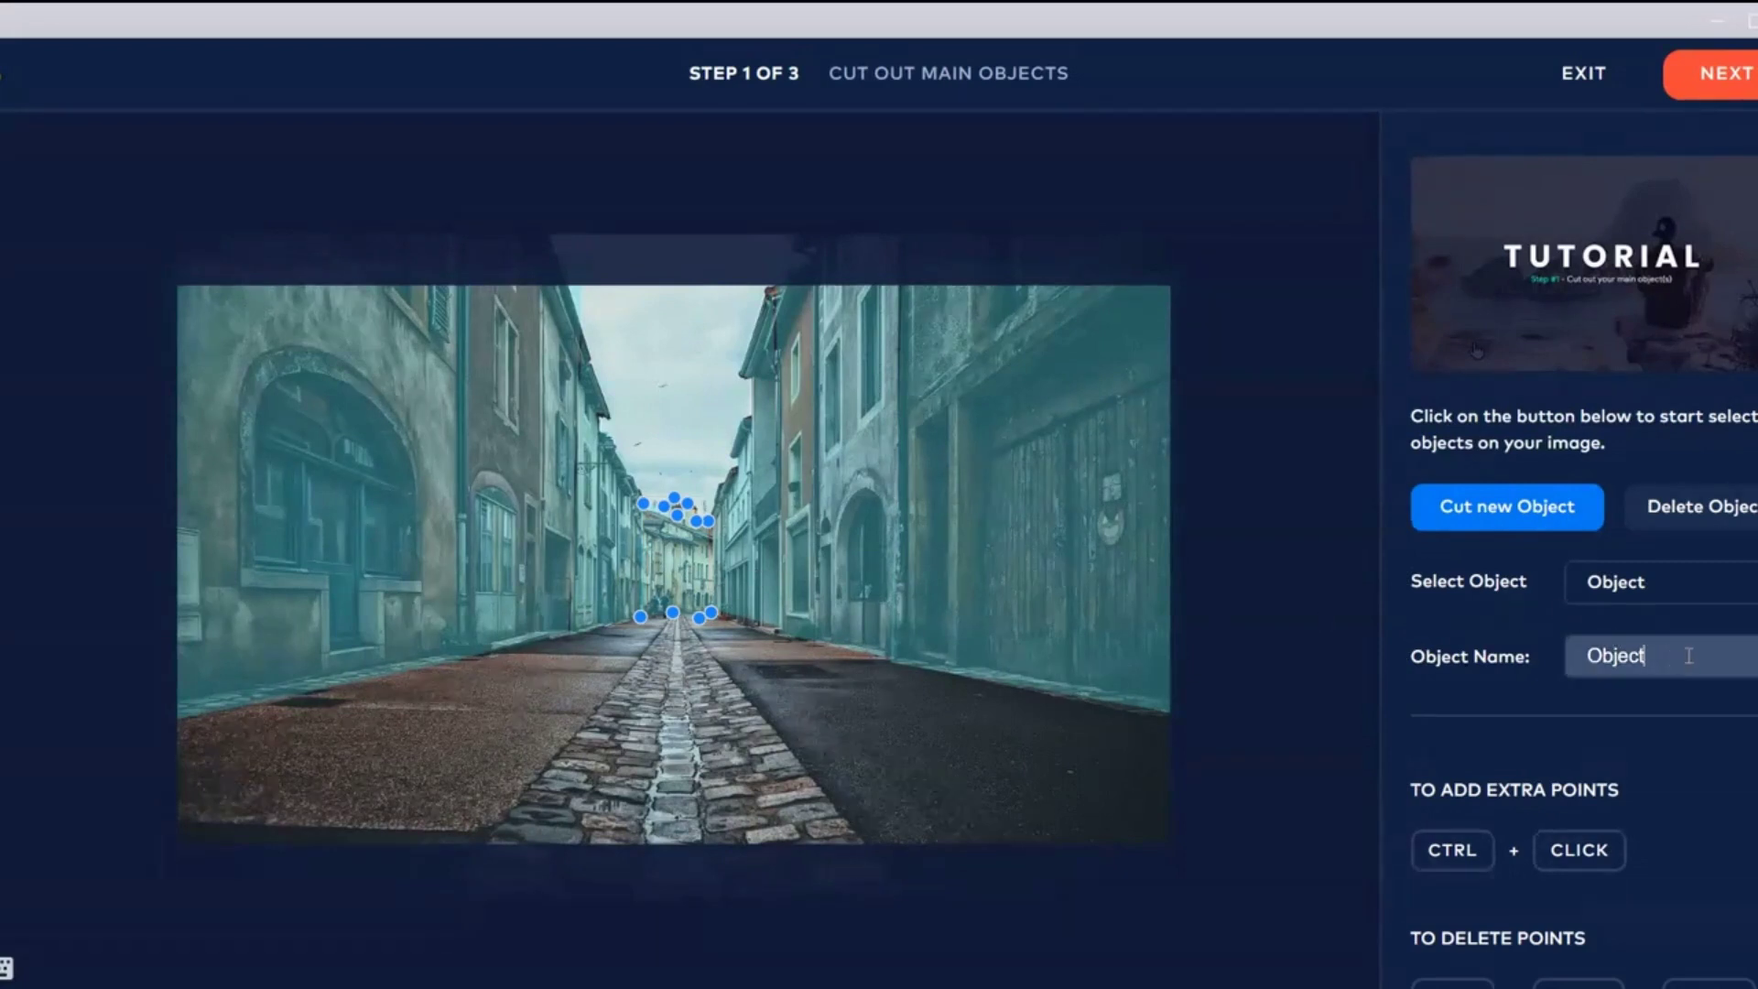
{"action": "key", "text": "BackSpace"}
{"action": "key", "text": "BackSpace"}
{"action": "key", "text": "BackSpace"}
{"action": "key", "text": "BackSpace"}
{"action": "key", "text": "BackSpace"}
{"action": "type", "text": "Middle end"}
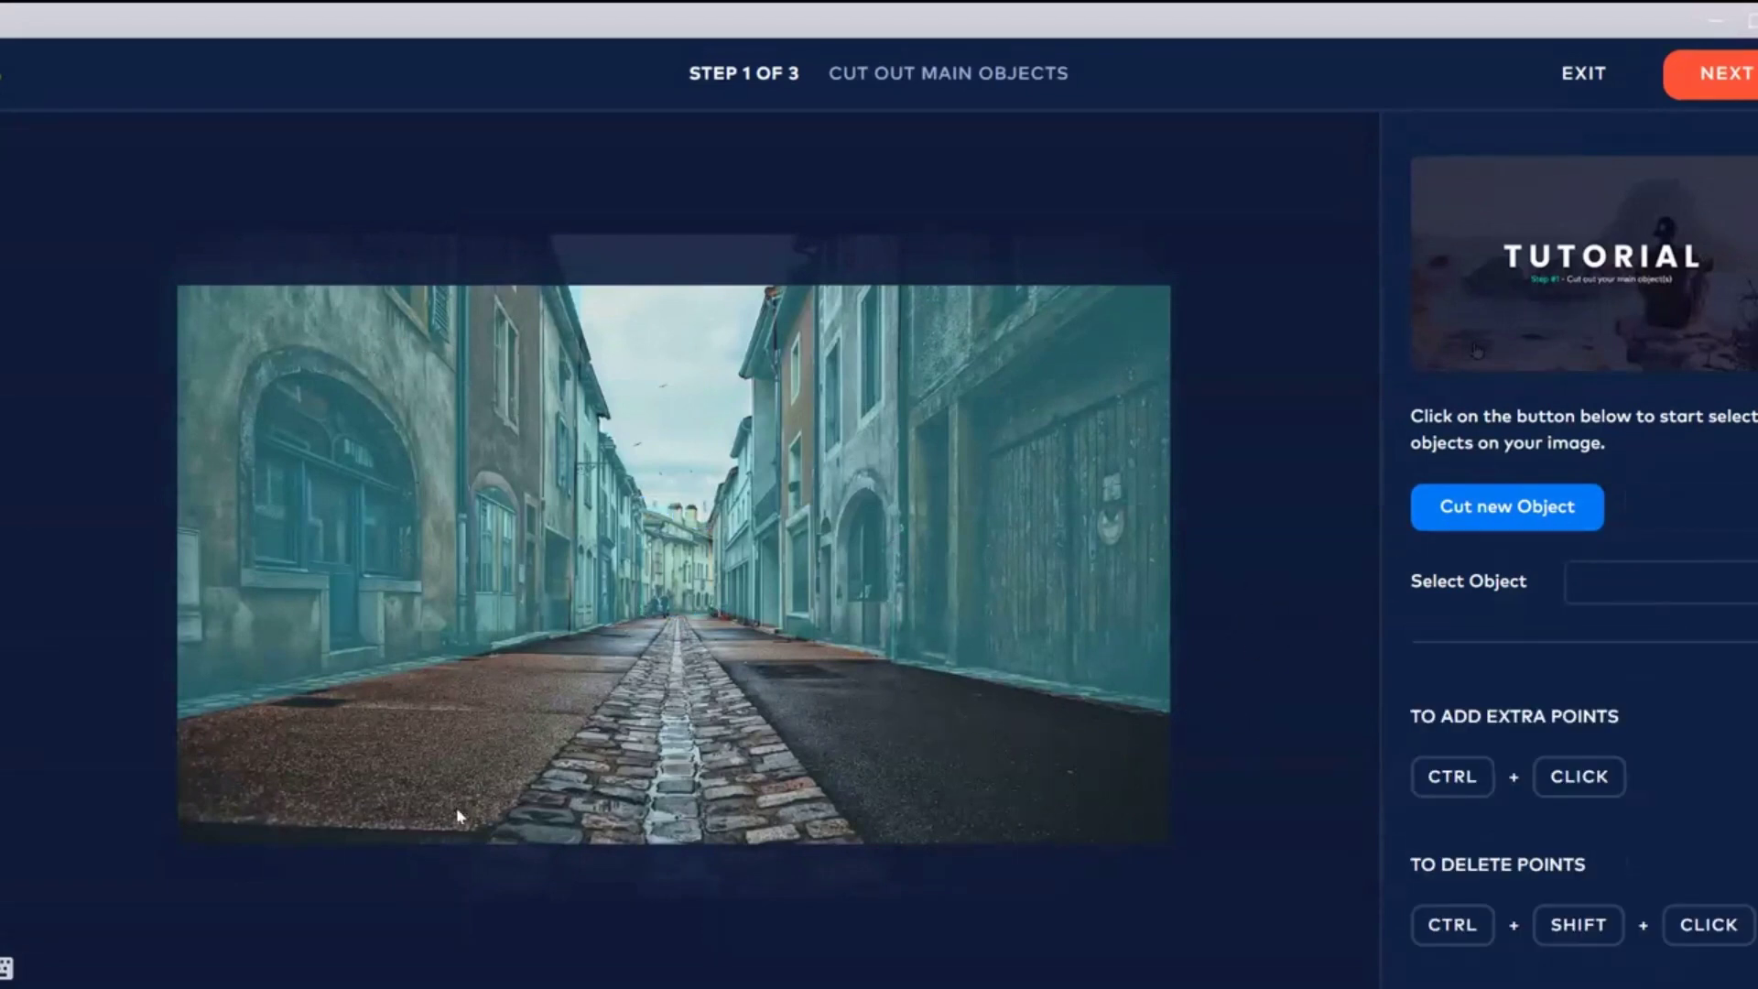
Outline the cobbled middle road as a new cut-out object.
{"action": "left_click", "coordinate": [1485, 514]}
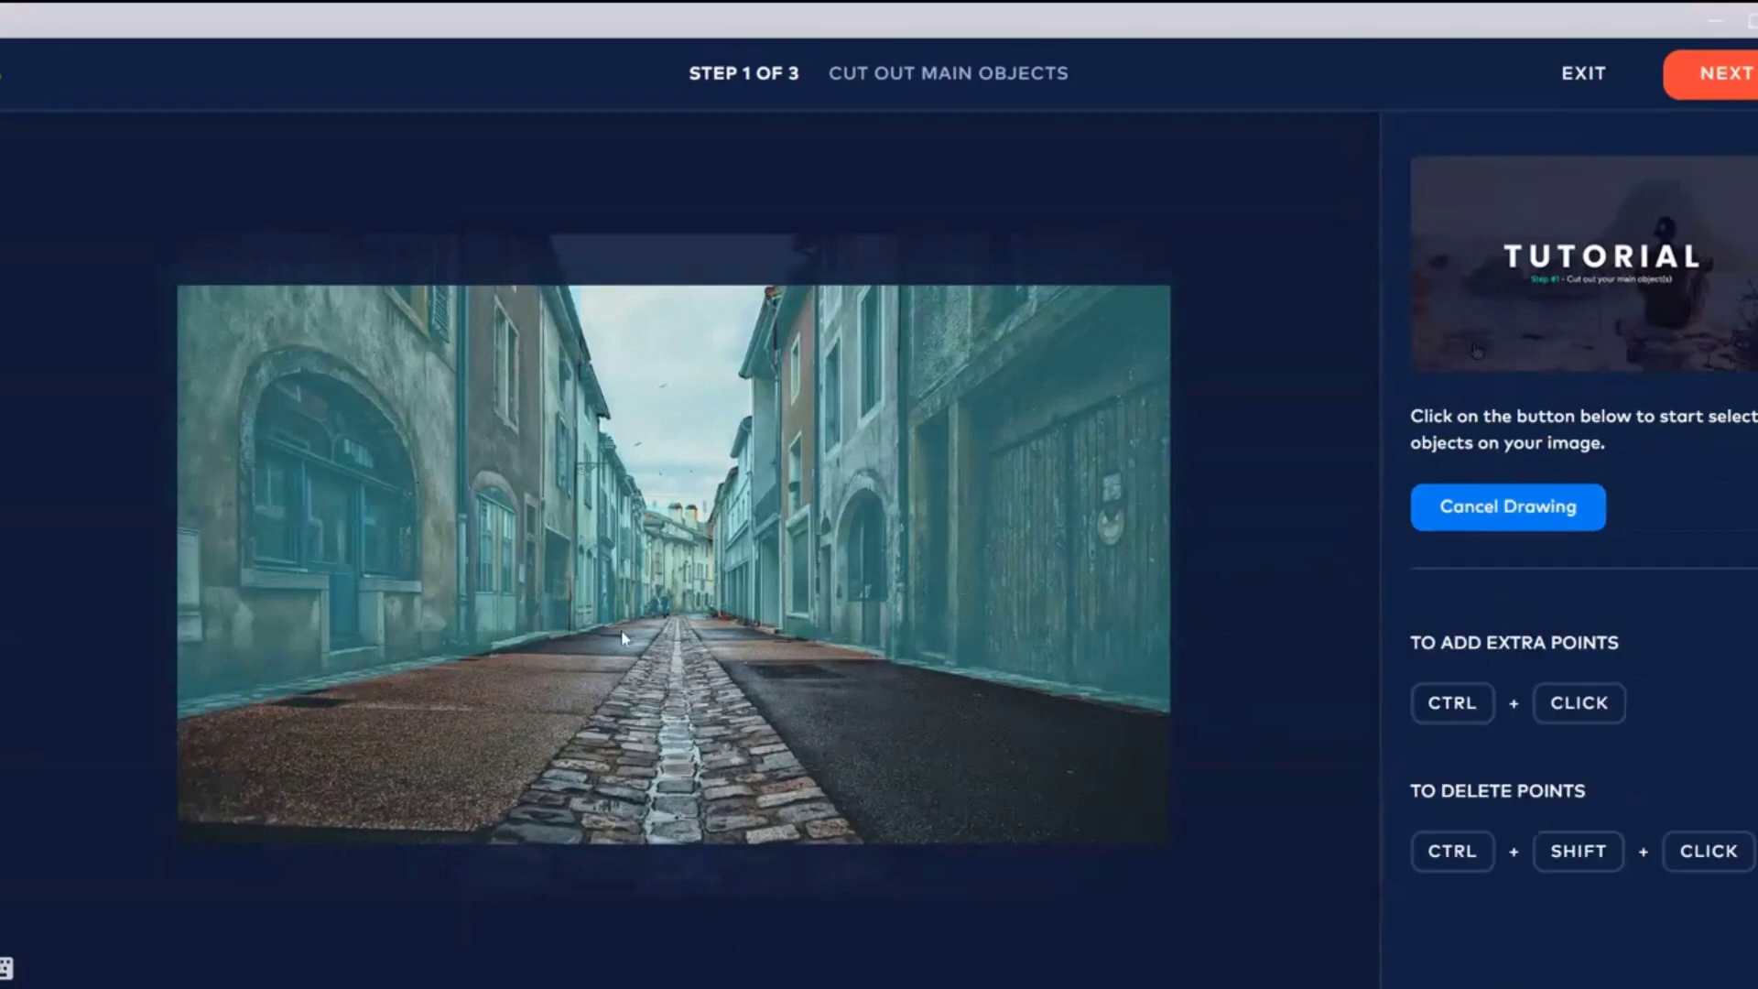
{"action": "left_click", "coordinate": [686, 616]}
{"action": "left_click", "coordinate": [883, 864]}
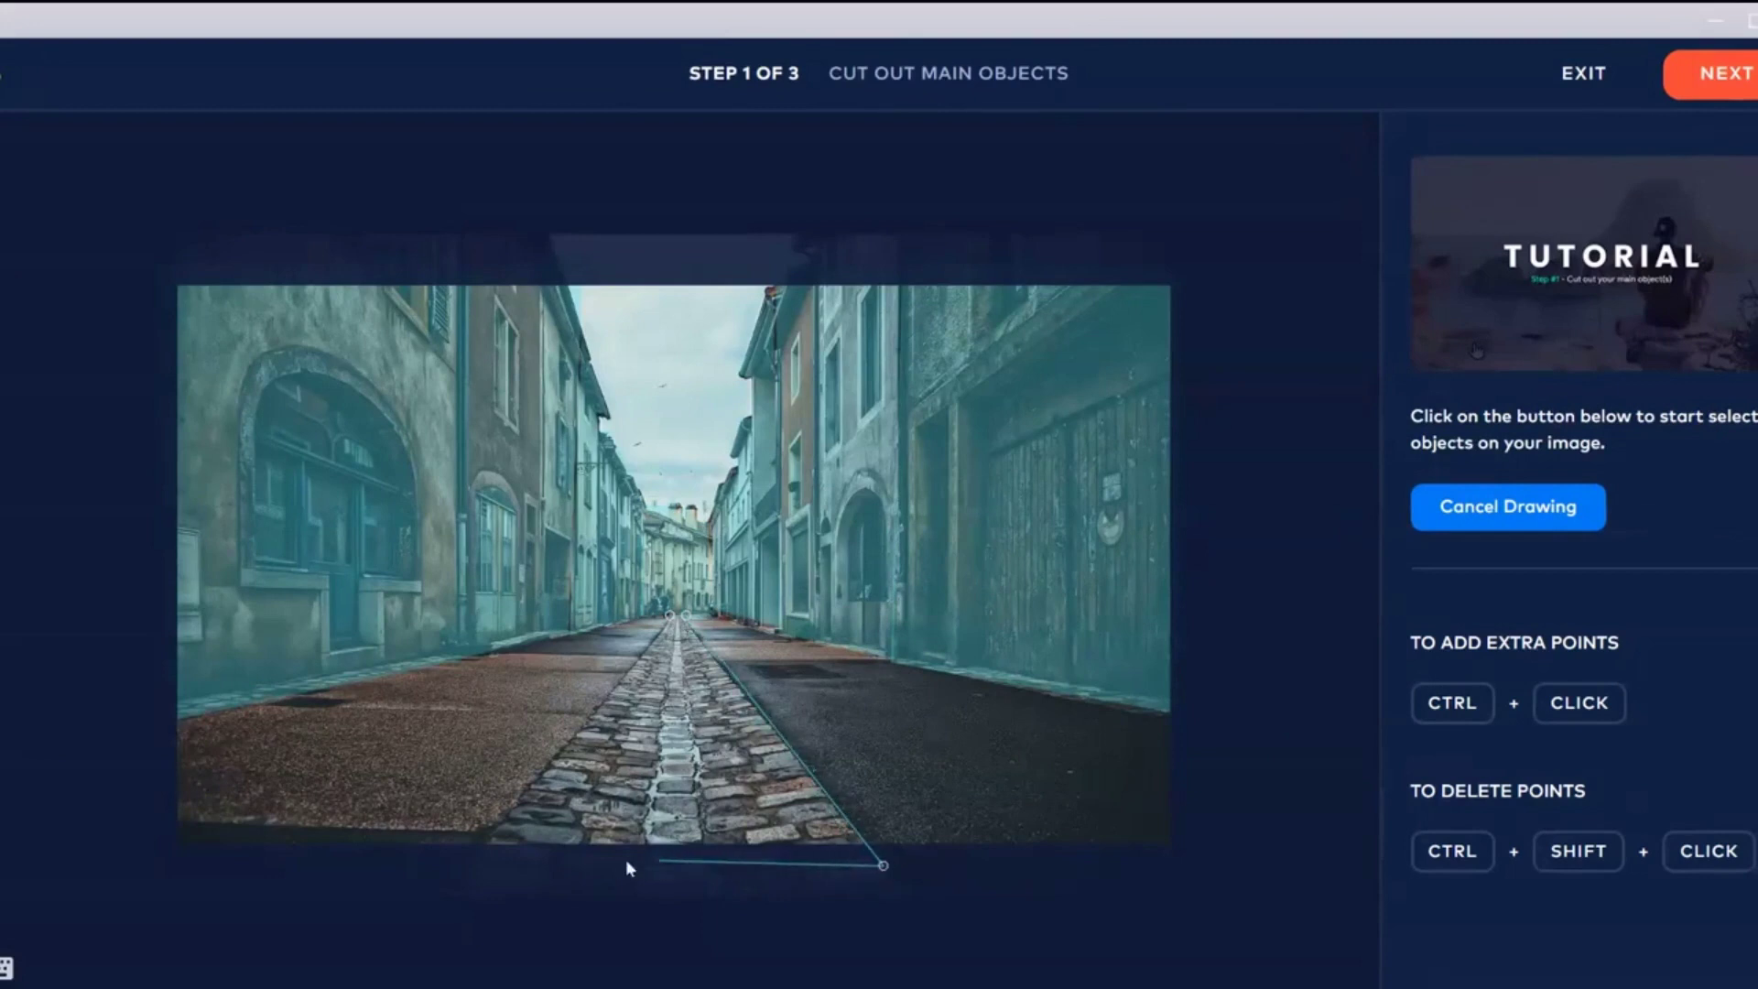
{"action": "left_click", "coordinate": [458, 862]}
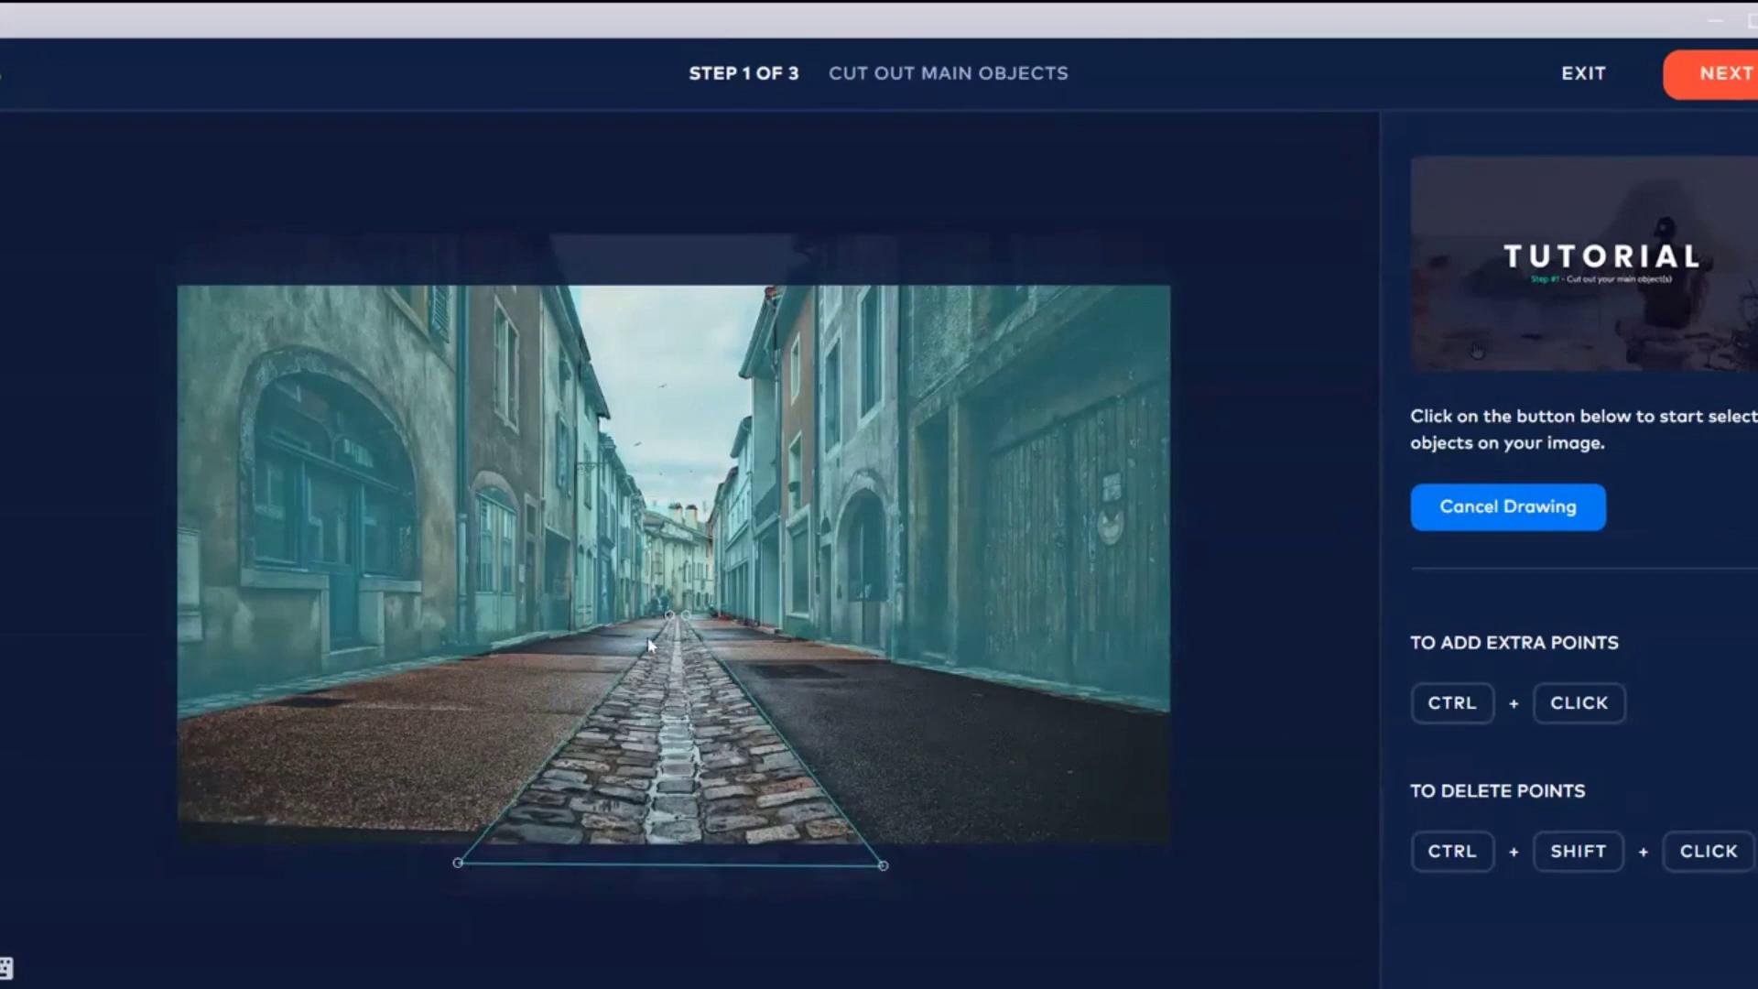
{"action": "left_click", "coordinate": [675, 610]}
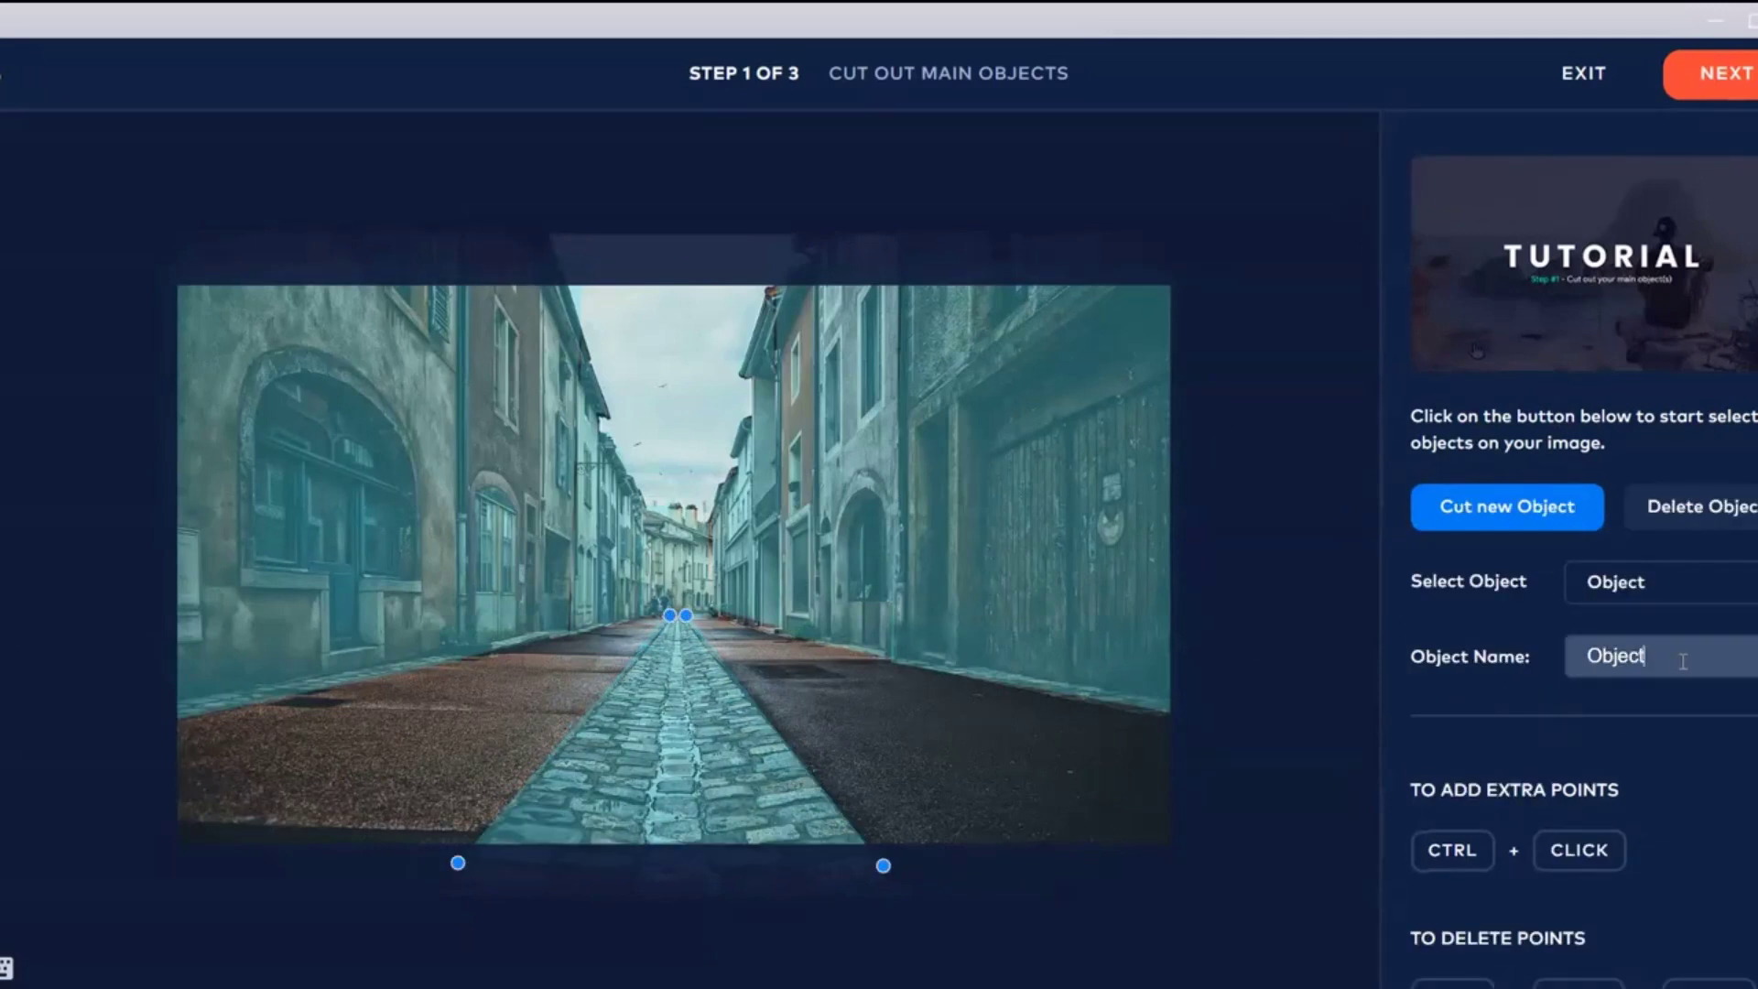
Name the object 'Middle Rd' and advance to Step 2, Fill Background Space.
{"action": "key", "text": "BackSpace"}
{"action": "key", "text": "BackSpace"}
{"action": "key", "text": "BackSpace"}
{"action": "key", "text": "BackSpace"}
{"action": "key", "text": "BackSpace"}
{"action": "key", "text": "BackSpace"}
{"action": "type", "text": "Middle Rd"}
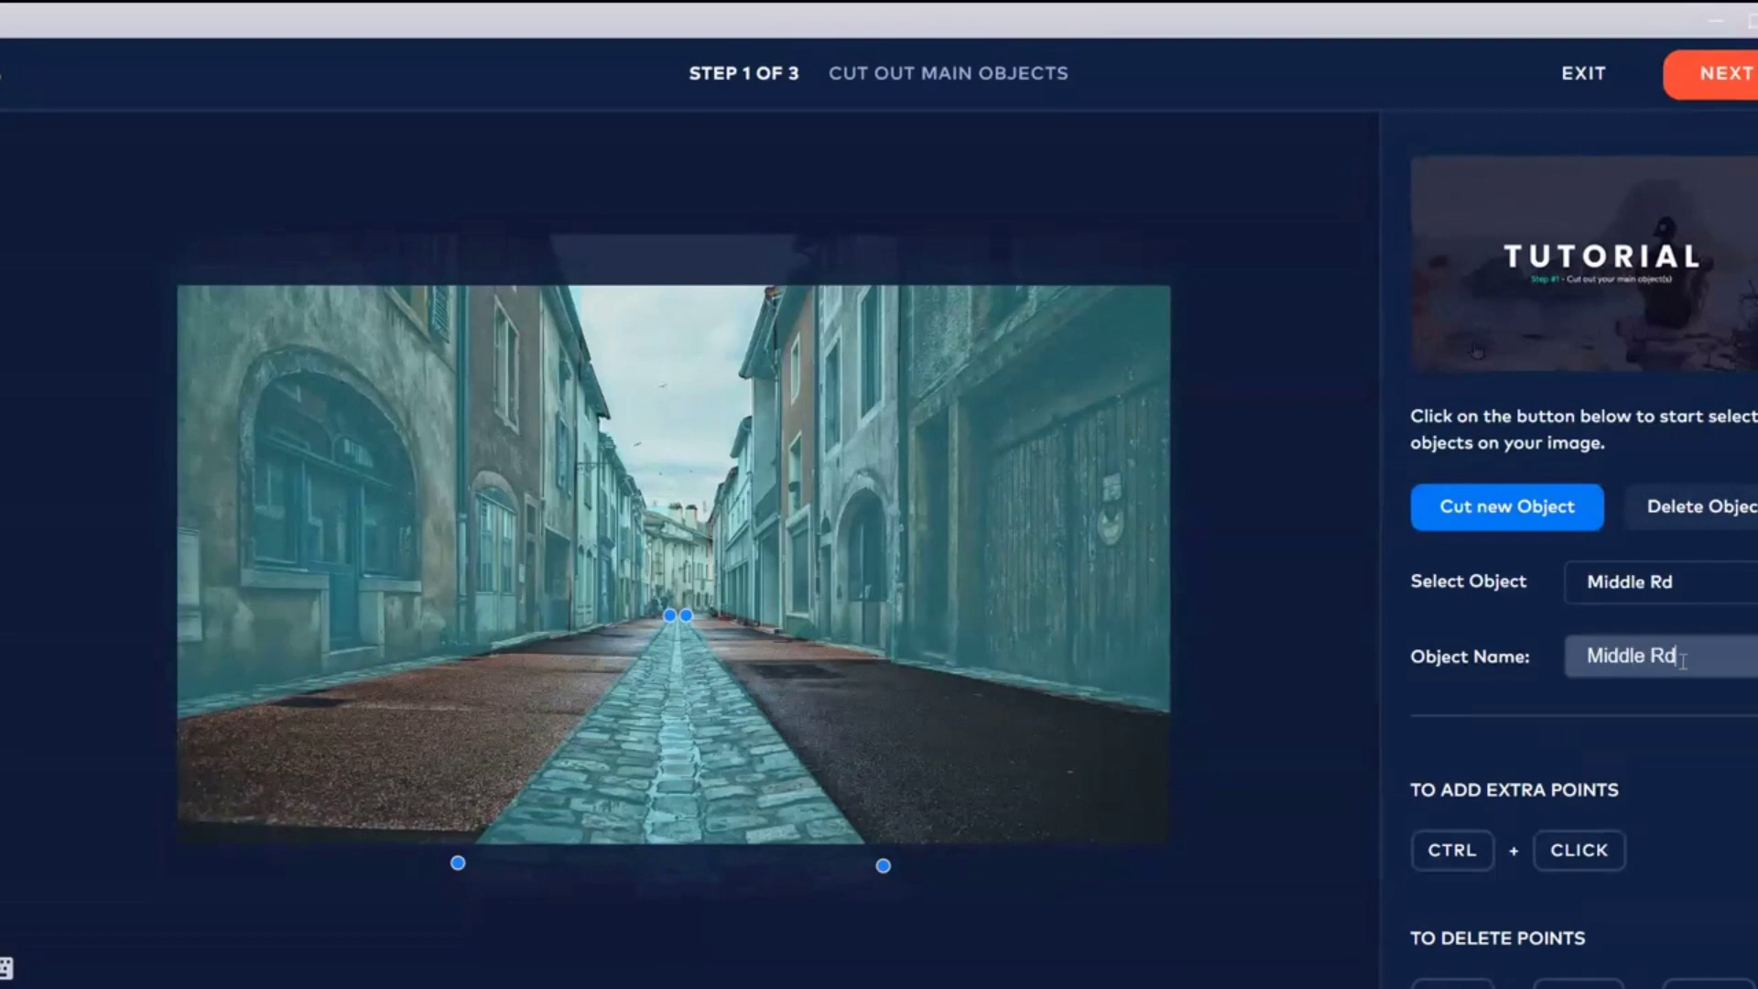
{"action": "key", "text": "Return"}
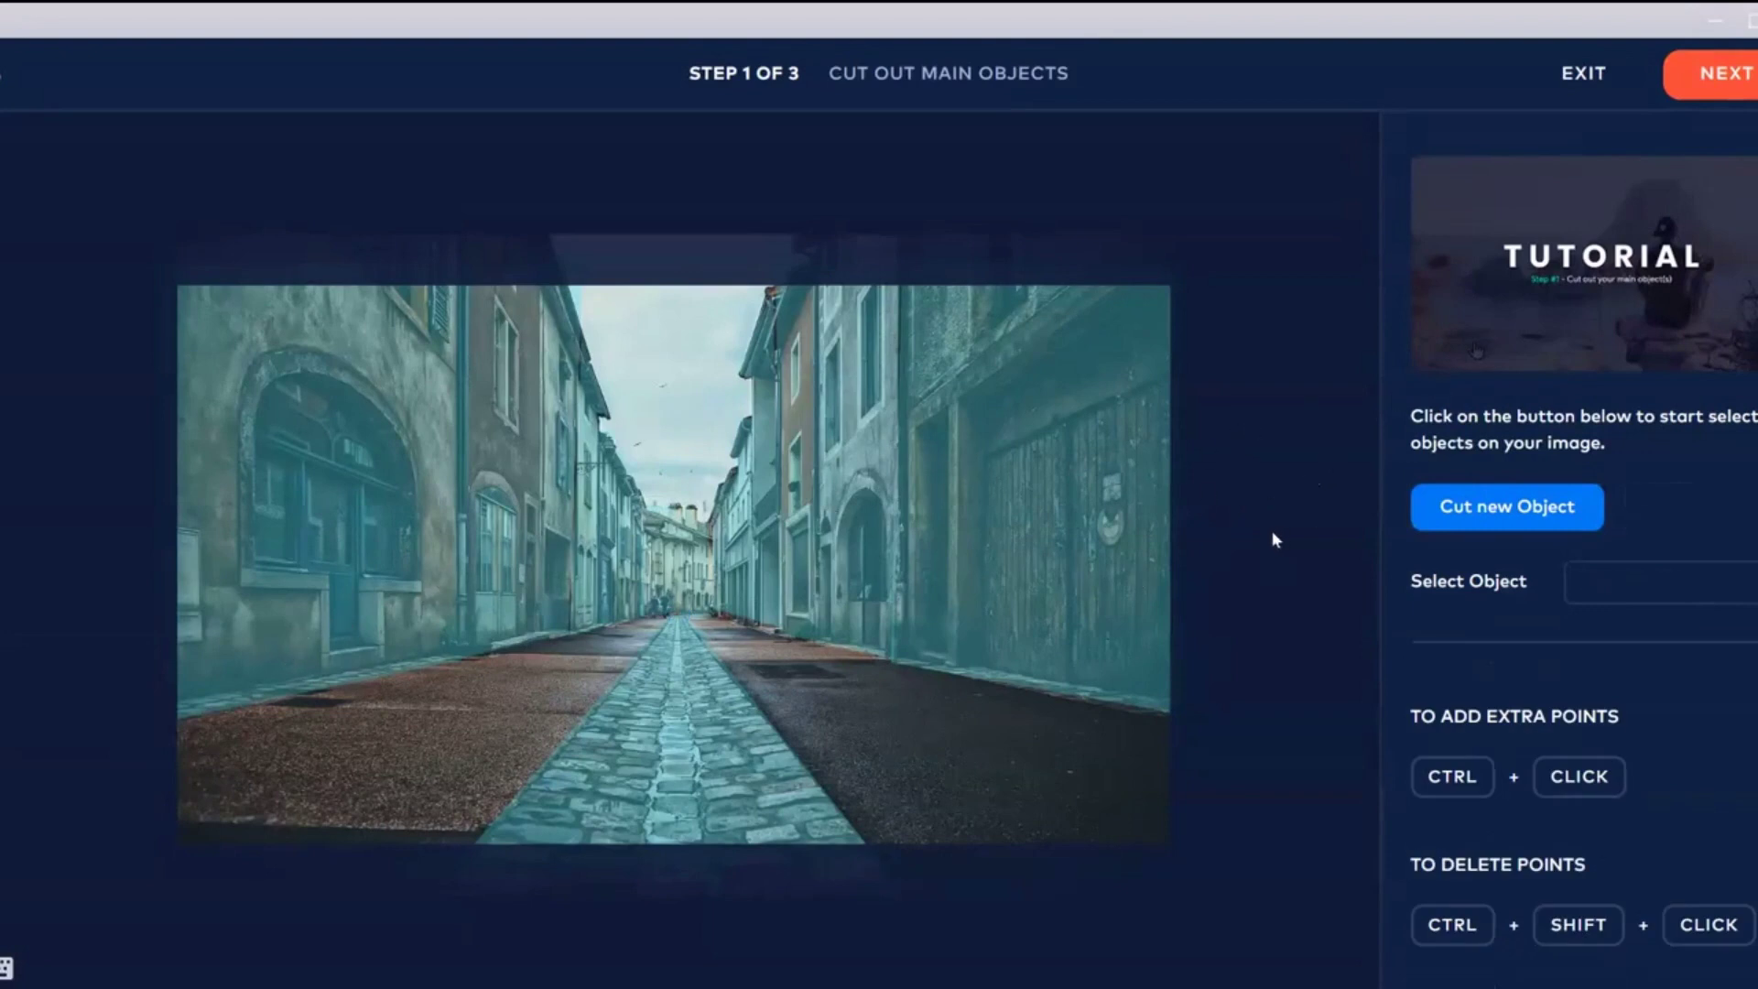
{"action": "left_click", "coordinate": [1726, 78]}
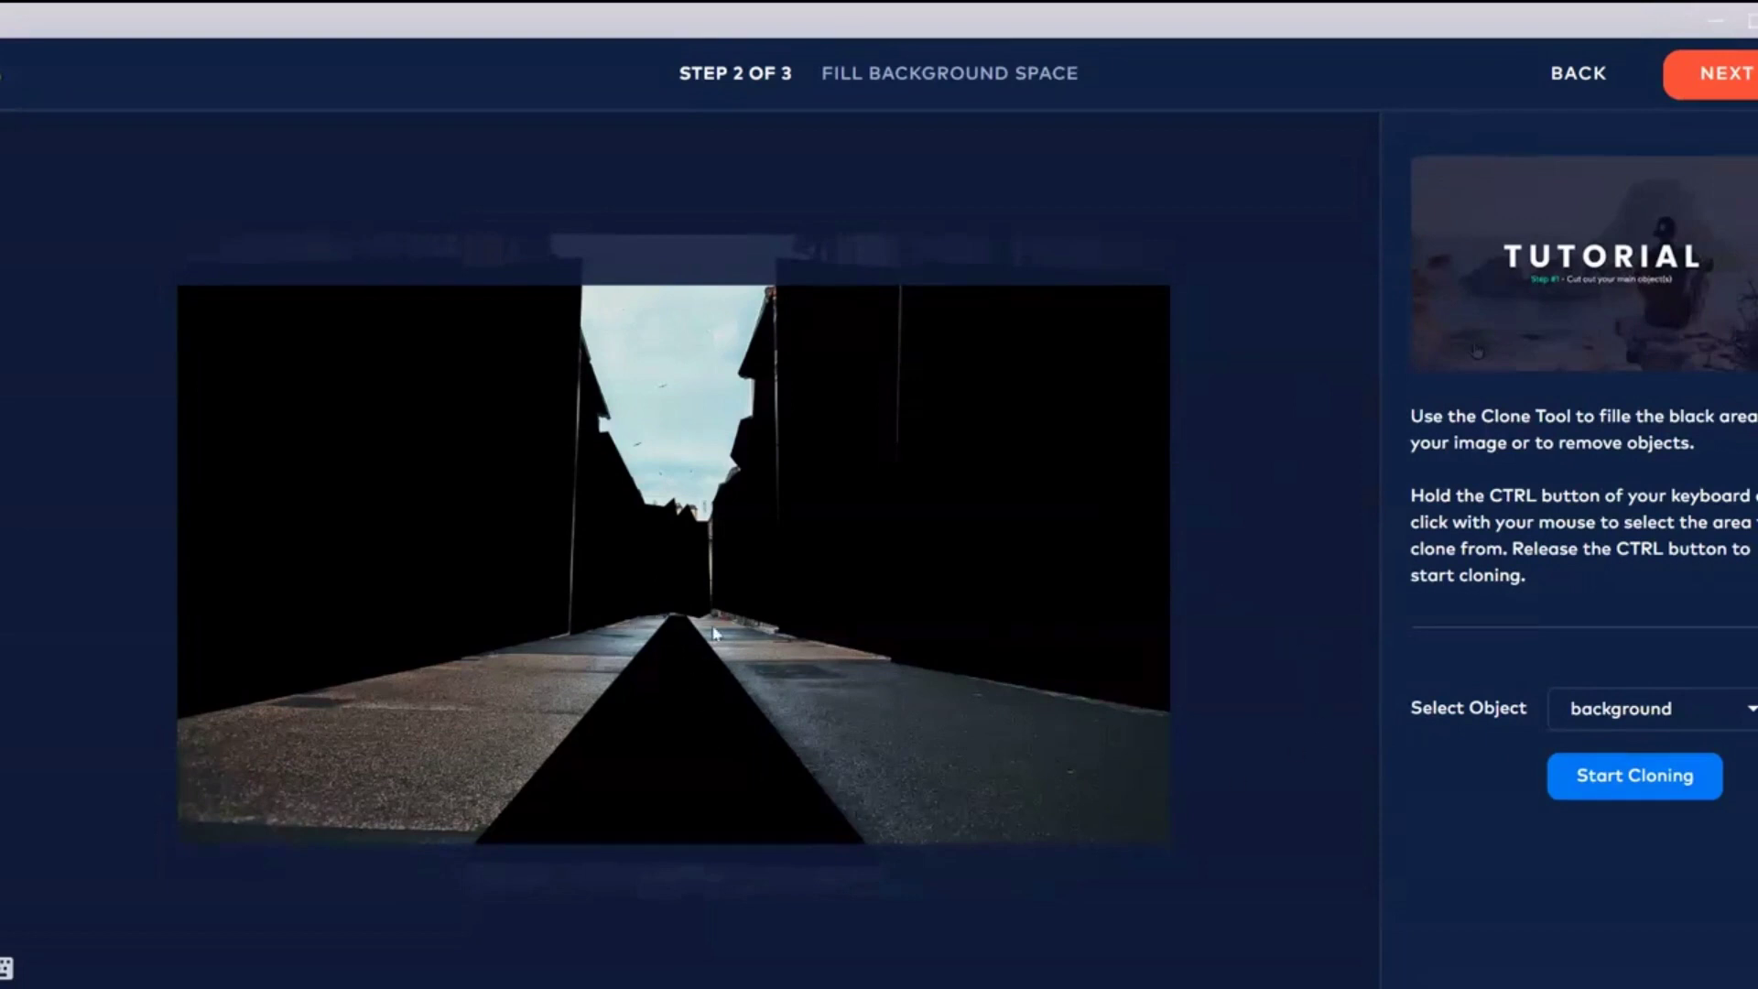
Start cloning with a brush radius of 49 and sample a sky source point.
{"action": "left_click", "coordinate": [1633, 788]}
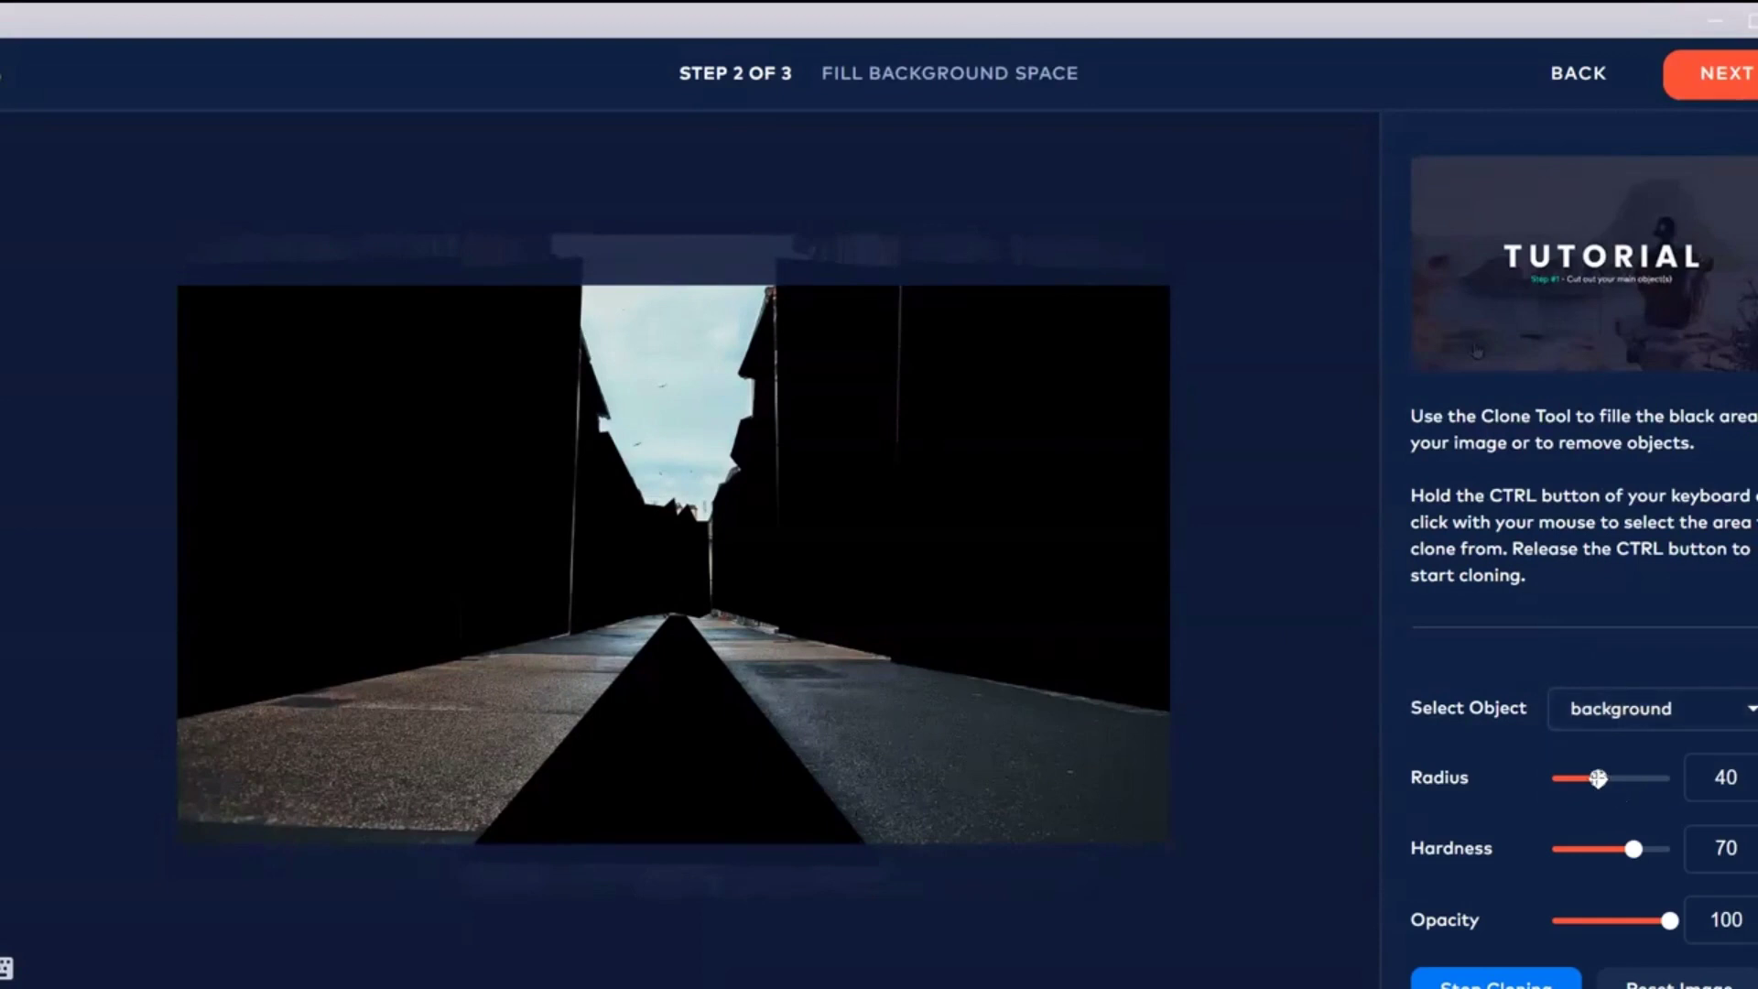
{"action": "left_click_drag", "start_coordinate": [1598, 779], "coordinate": [1609, 779]}
{"action": "left_click", "coordinate": [674, 357], "text": "ctrl"}
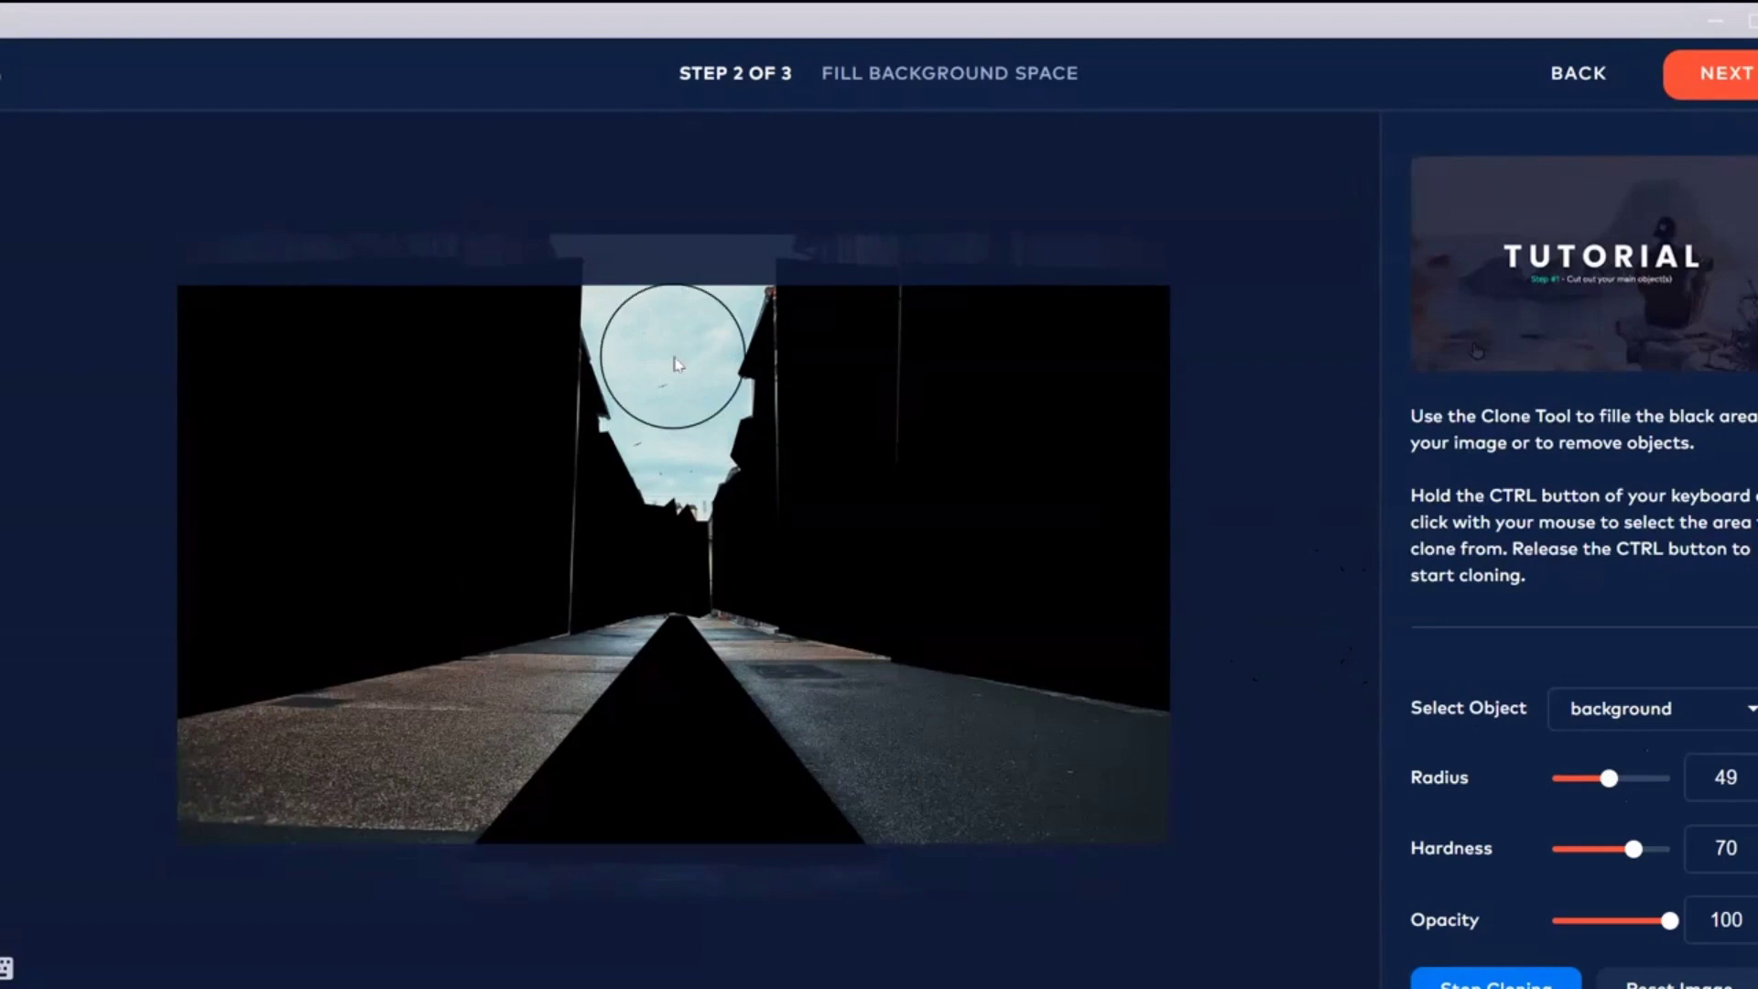
Paint cloned sky over the black gaps and return to the animation editor.
{"action": "mouse_move", "coordinate": [677, 365]}
{"action": "left_mouse_down"}
{"action": "mouse_move", "coordinate": [778, 332]}
{"action": "mouse_move", "coordinate": [1025, 358]}
{"action": "mouse_move", "coordinate": [990, 340]}
{"action": "mouse_move", "coordinate": [1063, 340]}
{"action": "left_mouse_up"}
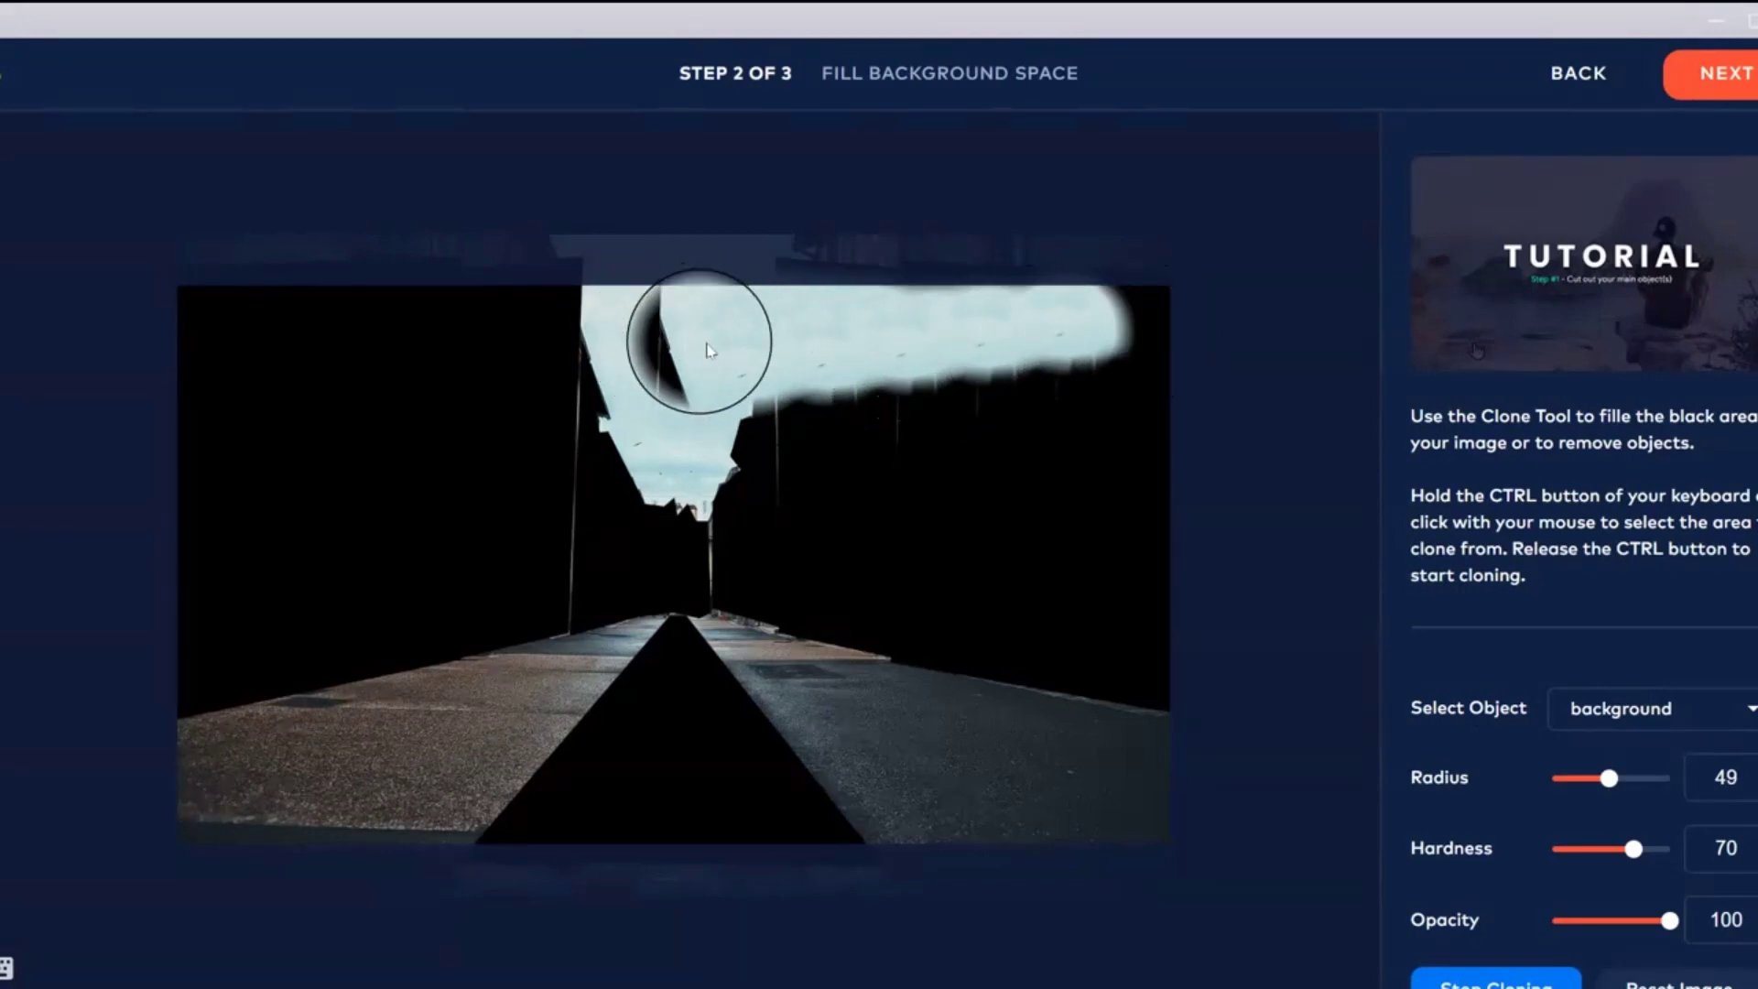
{"action": "left_click", "coordinate": [769, 342], "text": "ctrl"}
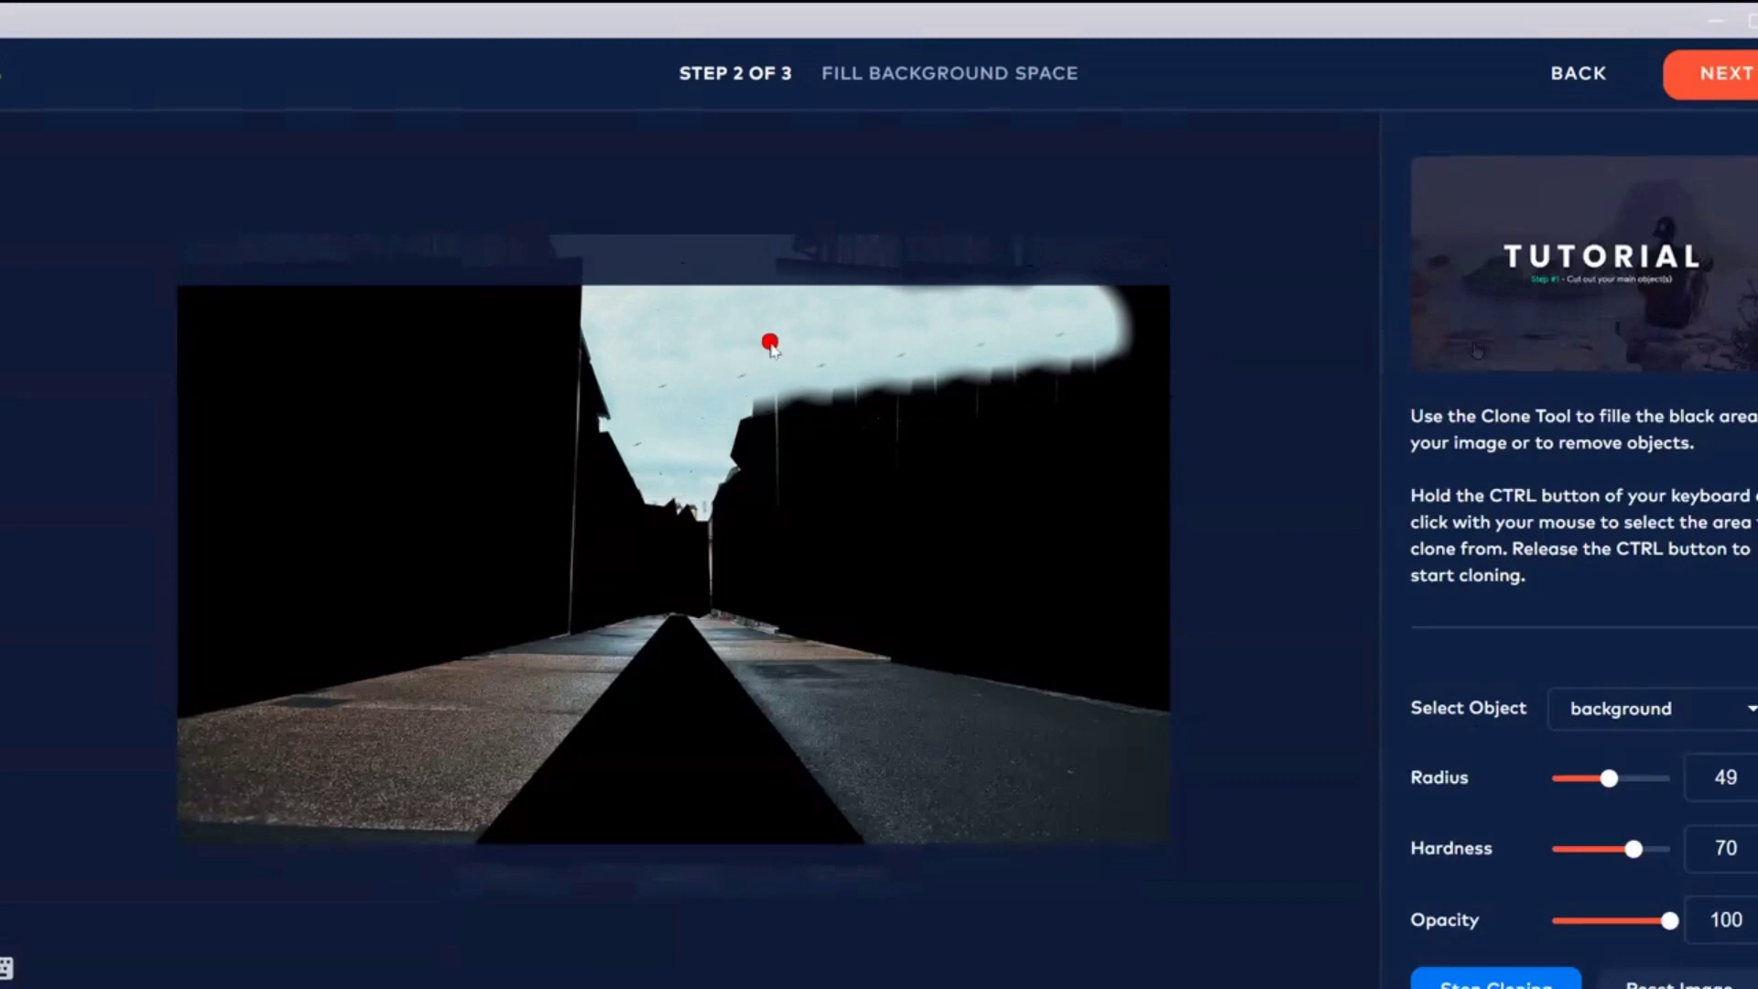
{"action": "mouse_move", "coordinate": [689, 346]}
{"action": "left_mouse_down"}
{"action": "mouse_move", "coordinate": [472, 329]}
{"action": "mouse_move", "coordinate": [571, 316]}
{"action": "mouse_move", "coordinate": [342, 328]}
{"action": "mouse_move", "coordinate": [530, 351]}
{"action": "mouse_move", "coordinate": [601, 389]}
{"action": "mouse_move", "coordinate": [474, 385]}
{"action": "left_mouse_up"}
{"action": "left_click_drag", "start_coordinate": [475, 385], "coordinate": [412, 385]}
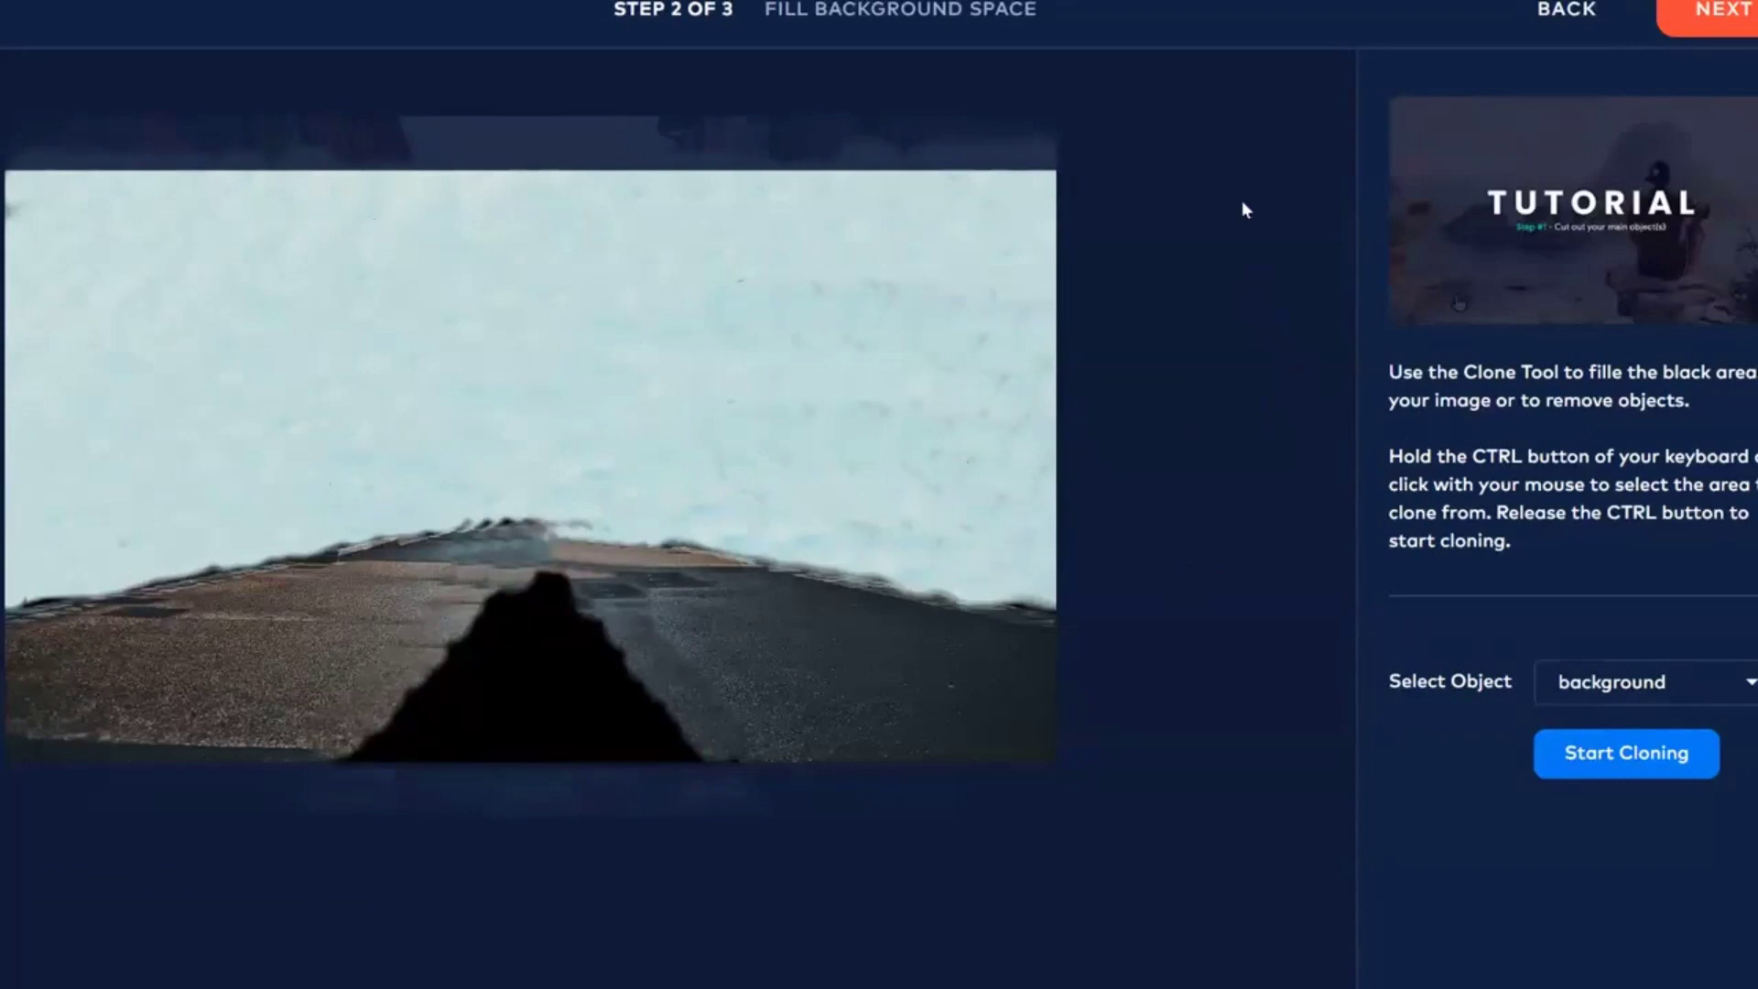
{"action": "left_click", "coordinate": [1724, 15]}
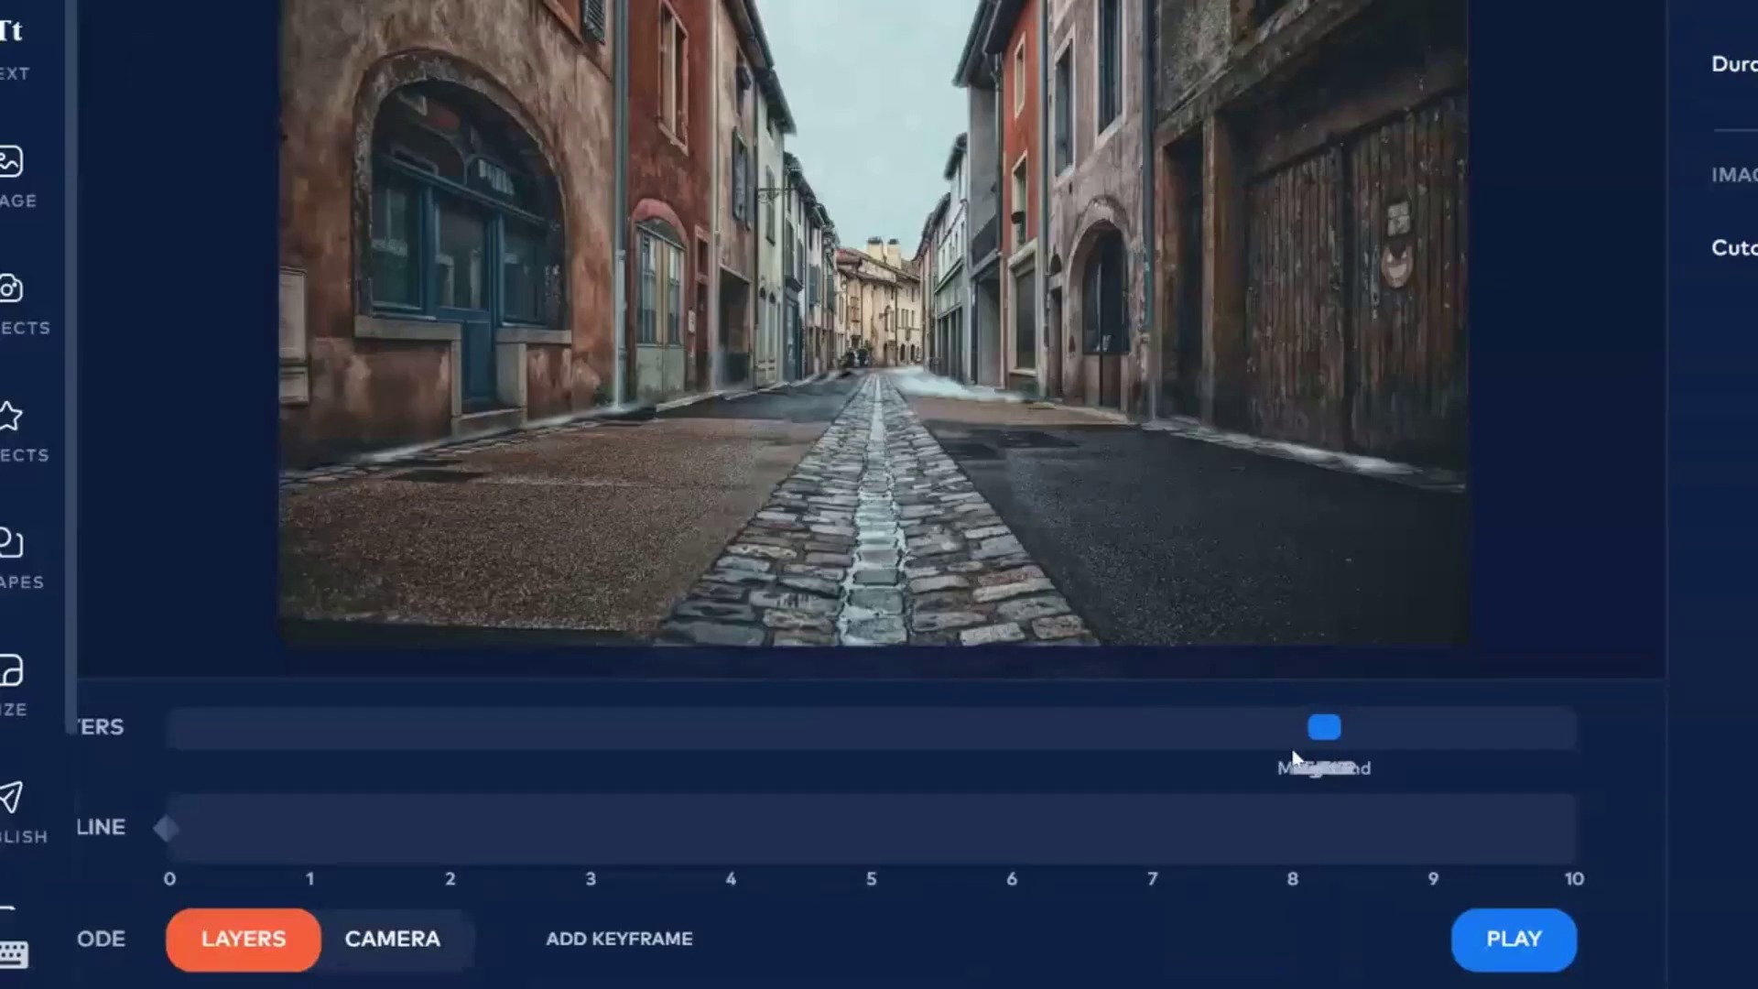
{"action": "left_click", "coordinate": [1325, 729]}
Pull the Middle end, Middle and Right 3 keyframes off the stack, near 6.4–7.6 seconds.
{"action": "left_click_drag", "start_coordinate": [1324, 729], "coordinate": [1063, 730]}
{"action": "left_click_drag", "start_coordinate": [1308, 729], "coordinate": [1162, 729]}
{"action": "mouse_move", "coordinate": [1324, 729]}
{"action": "left_mouse_down"}
{"action": "mouse_move", "coordinate": [1238, 729]}
{"action": "mouse_move", "coordinate": [1494, 729]}
{"action": "mouse_move", "coordinate": [1324, 729]}
{"action": "mouse_move", "coordinate": [1413, 729]}
{"action": "left_mouse_up"}
{"action": "mouse_move", "coordinate": [1324, 729]}
{"action": "left_mouse_down"}
{"action": "mouse_move", "coordinate": [1368, 729]}
{"action": "mouse_move", "coordinate": [1287, 729]}
{"action": "left_mouse_up"}
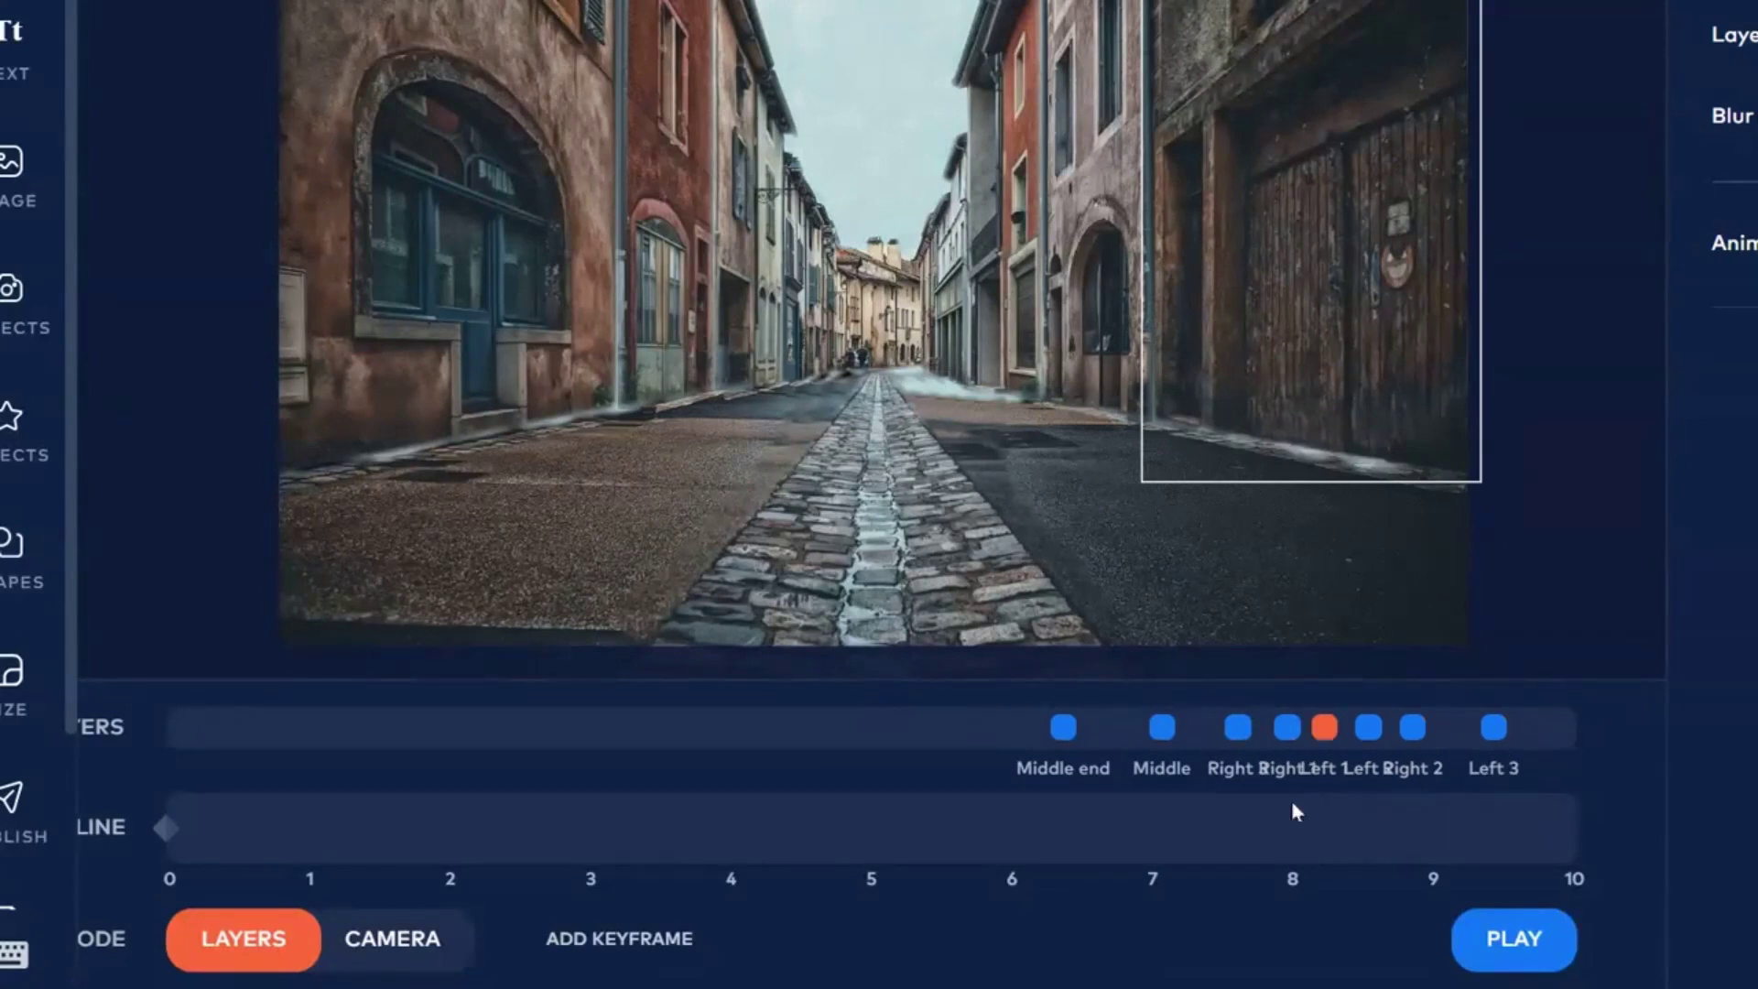
{"action": "mouse_move", "coordinate": [1236, 730]}
{"action": "left_mouse_down"}
{"action": "mouse_move", "coordinate": [534, 733]}
{"action": "mouse_move", "coordinate": [1217, 730]}
{"action": "left_mouse_up"}
{"action": "left_click_drag", "start_coordinate": [1227, 803], "coordinate": [1231, 802]}
Place Right 1 near 3 s, Right 2 near 5 s, and Left 3 with Right 3 near 5.8 s.
{"action": "left_click_drag", "start_coordinate": [1291, 728], "coordinate": [397, 733]}
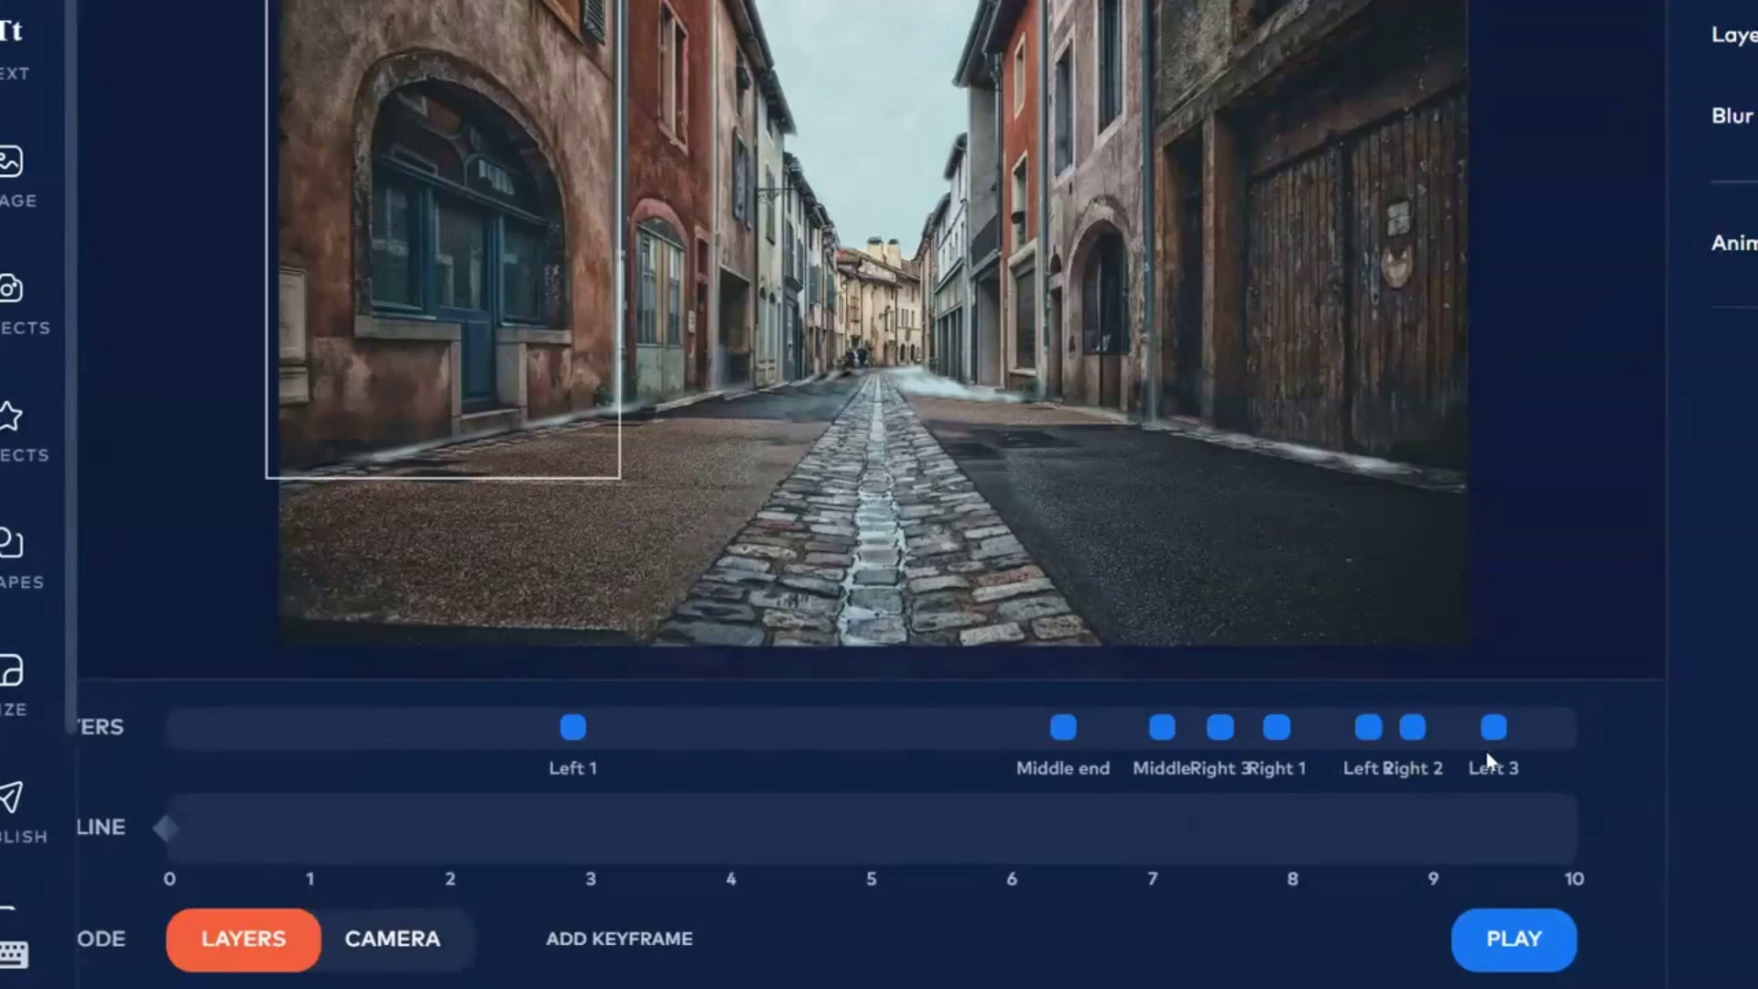
{"action": "left_click_drag", "start_coordinate": [1275, 729], "coordinate": [587, 727]}
{"action": "left_click_drag", "start_coordinate": [1372, 729], "coordinate": [870, 727]}
{"action": "left_click_drag", "start_coordinate": [1413, 730], "coordinate": [866, 740]}
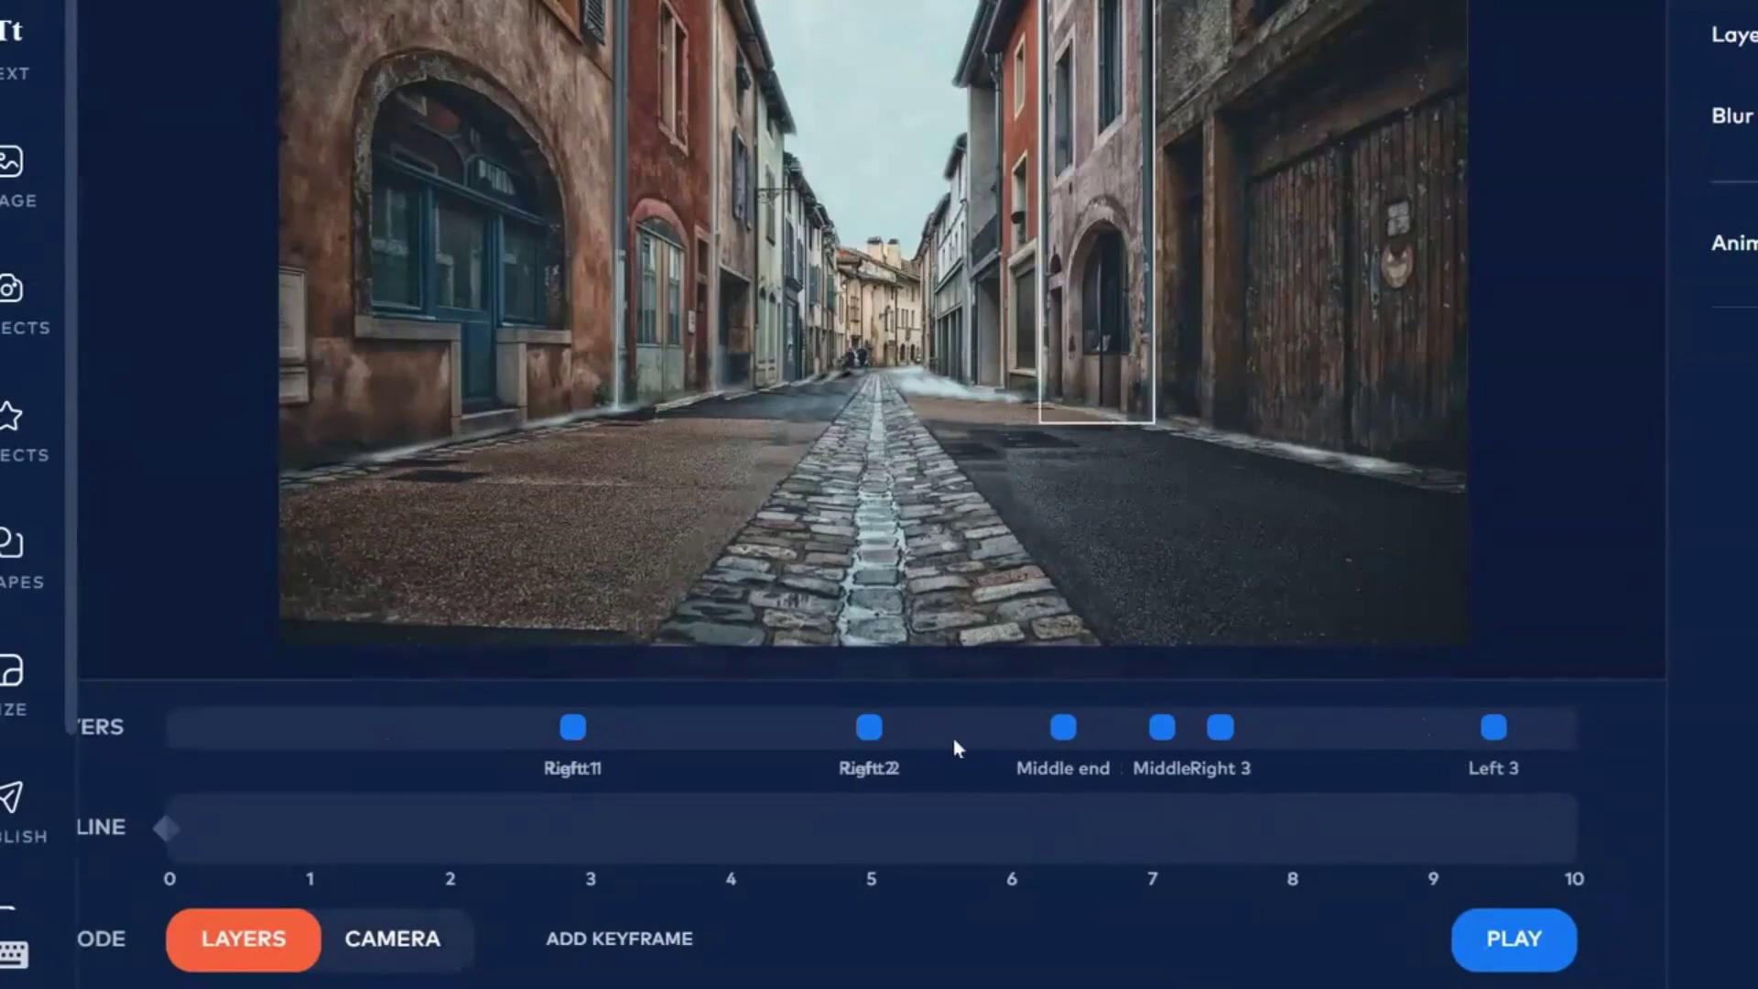
{"action": "left_click_drag", "start_coordinate": [1493, 739], "coordinate": [988, 730]}
{"action": "left_click_drag", "start_coordinate": [1221, 728], "coordinate": [982, 730]}
{"action": "left_click", "coordinate": [1163, 728]}
Shift Middle to about 8.9 s and Middle end to about 8 s, then preview.
{"action": "left_click_drag", "start_coordinate": [1163, 728], "coordinate": [1401, 728]}
{"action": "left_click_drag", "start_coordinate": [1063, 728], "coordinate": [1294, 728]}
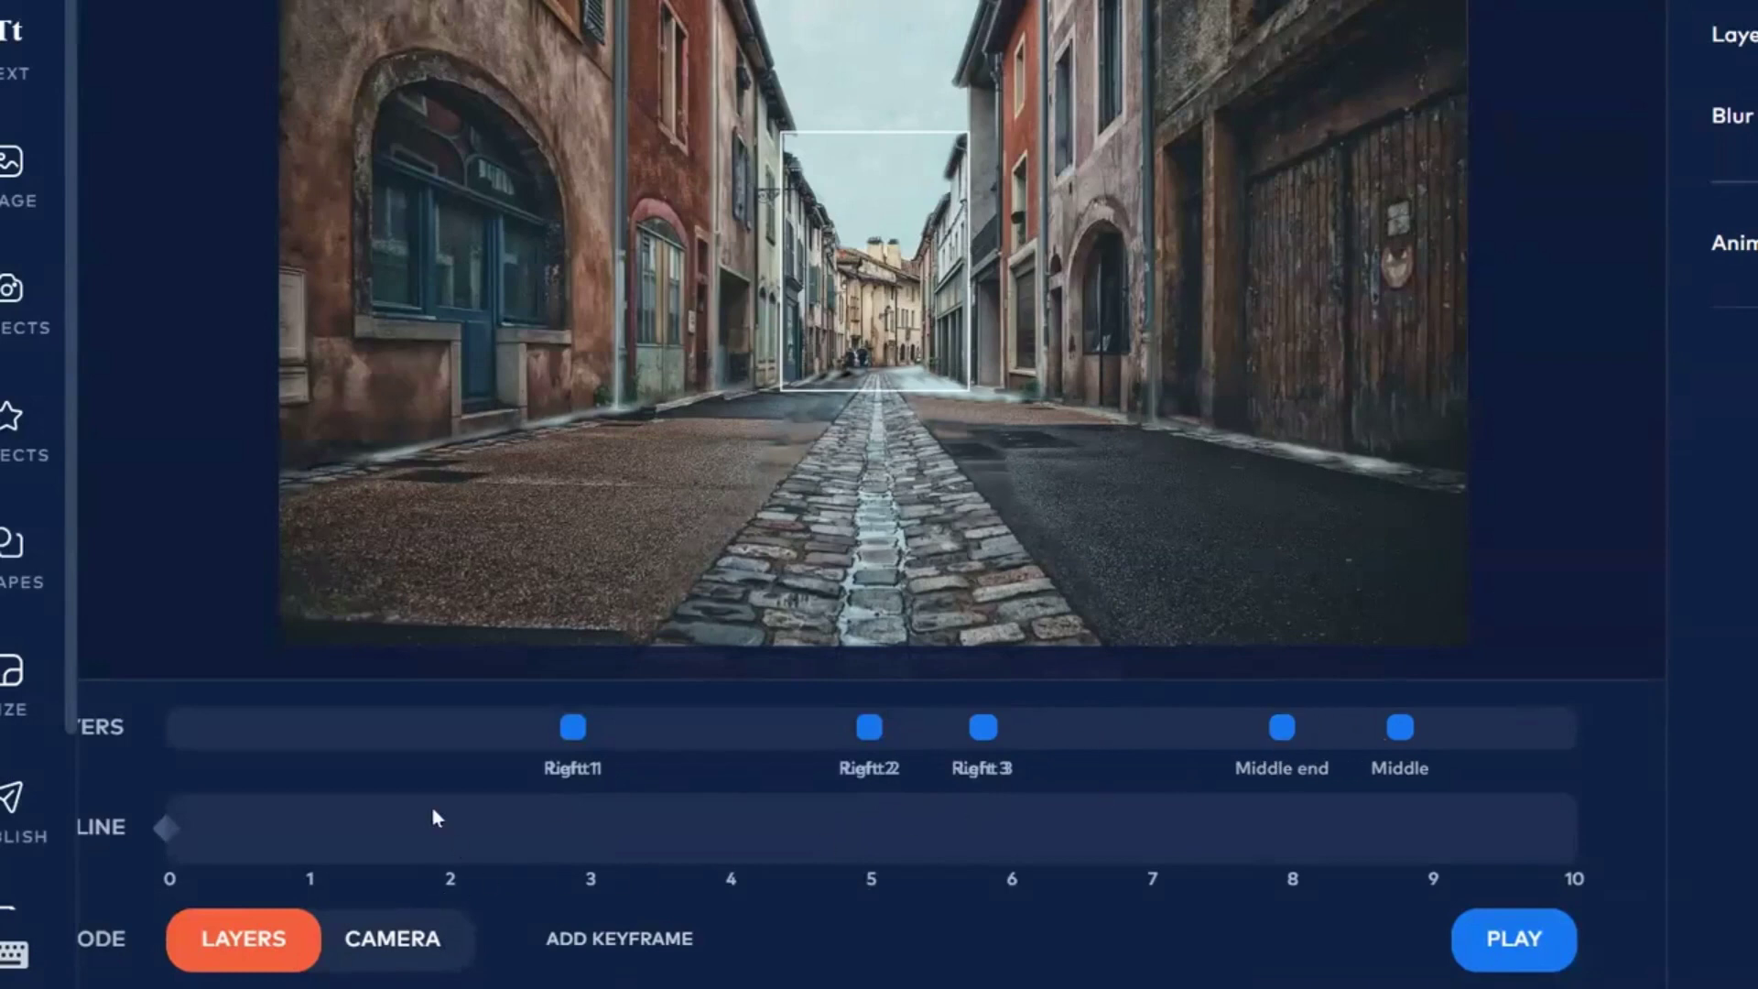
{"action": "left_click", "coordinate": [1526, 958]}
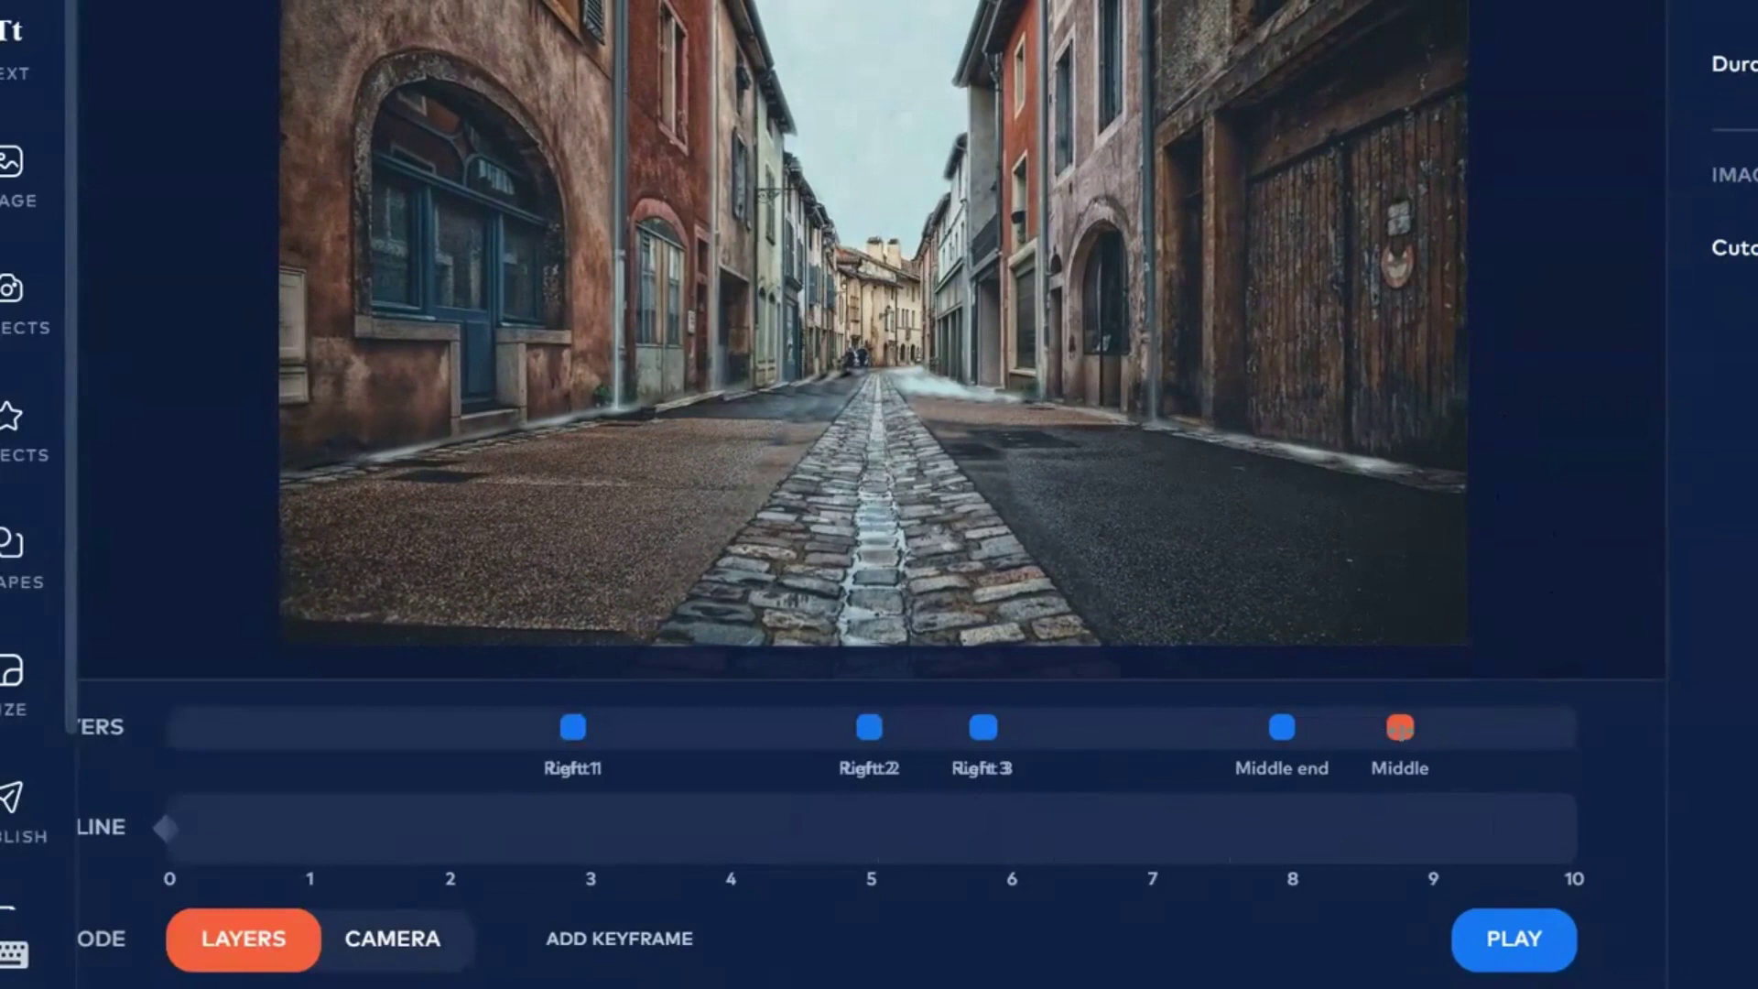
Push Middle and Middle end later and spread the Left/Right 3 and 2 pairs to about 7.7 and 7 s.
{"action": "left_click_drag", "start_coordinate": [1400, 728], "coordinate": [1473, 728]}
{"action": "left_click_drag", "start_coordinate": [1282, 728], "coordinate": [1365, 728]}
{"action": "left_click_drag", "start_coordinate": [983, 729], "coordinate": [1088, 728]}
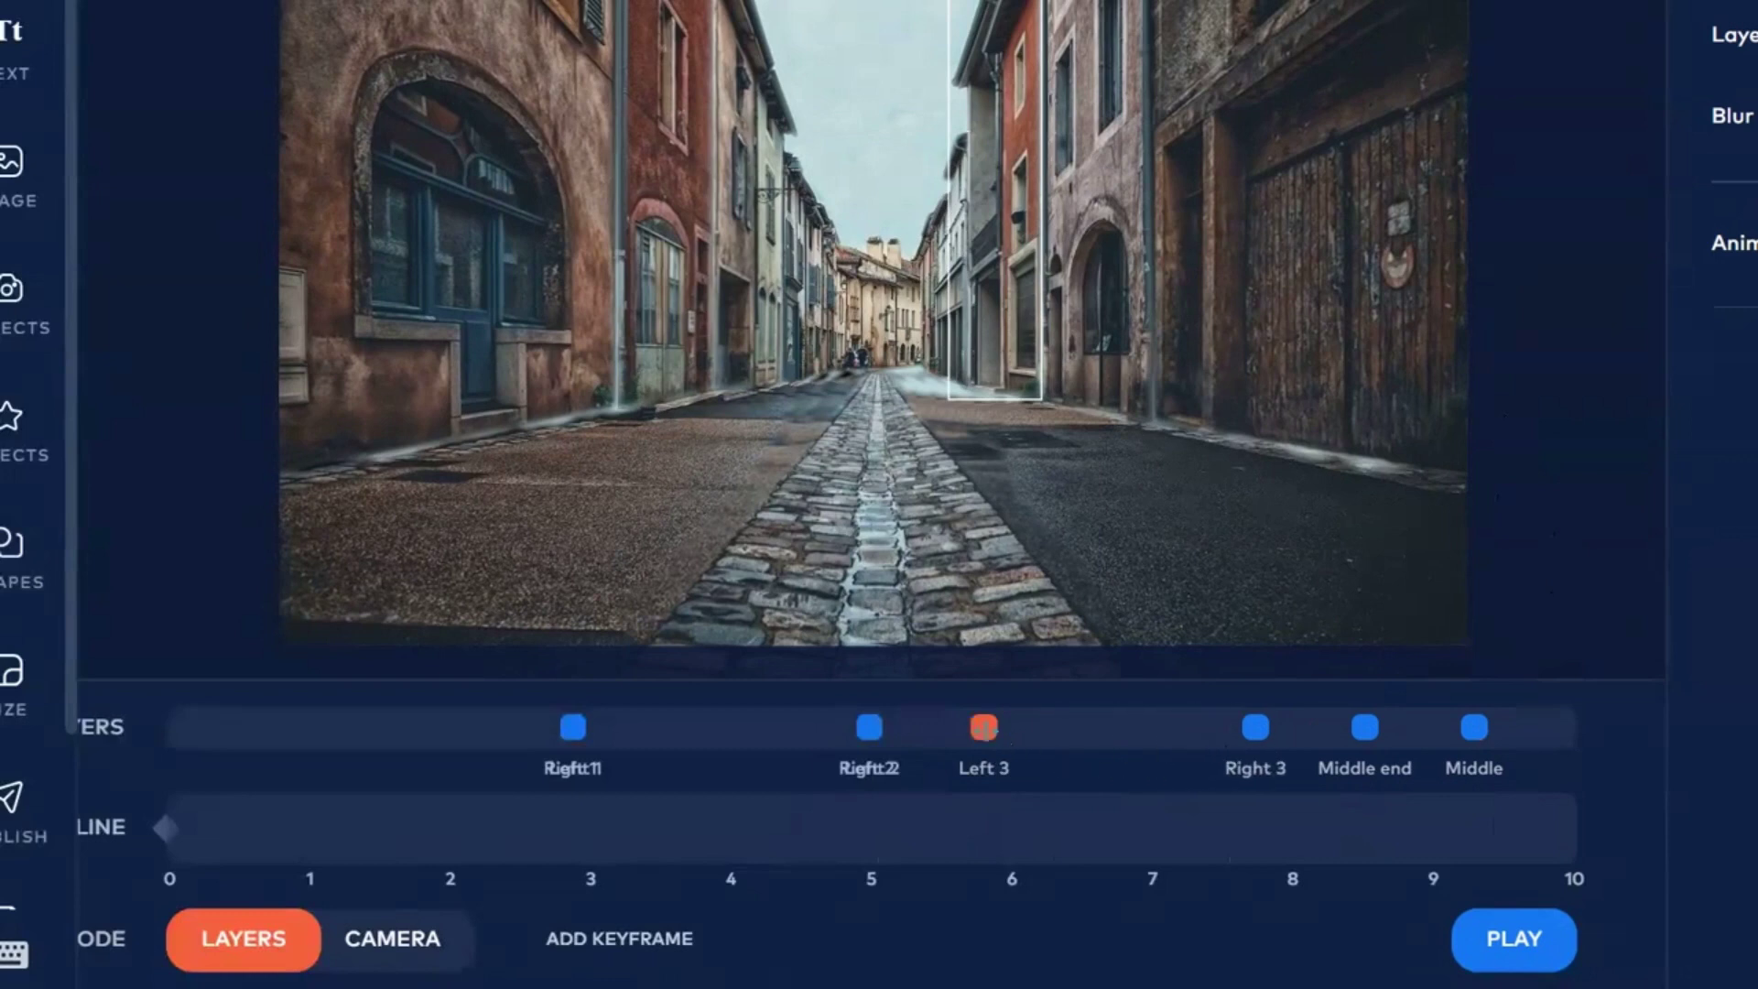
{"action": "left_click_drag", "start_coordinate": [977, 729], "coordinate": [1237, 739]}
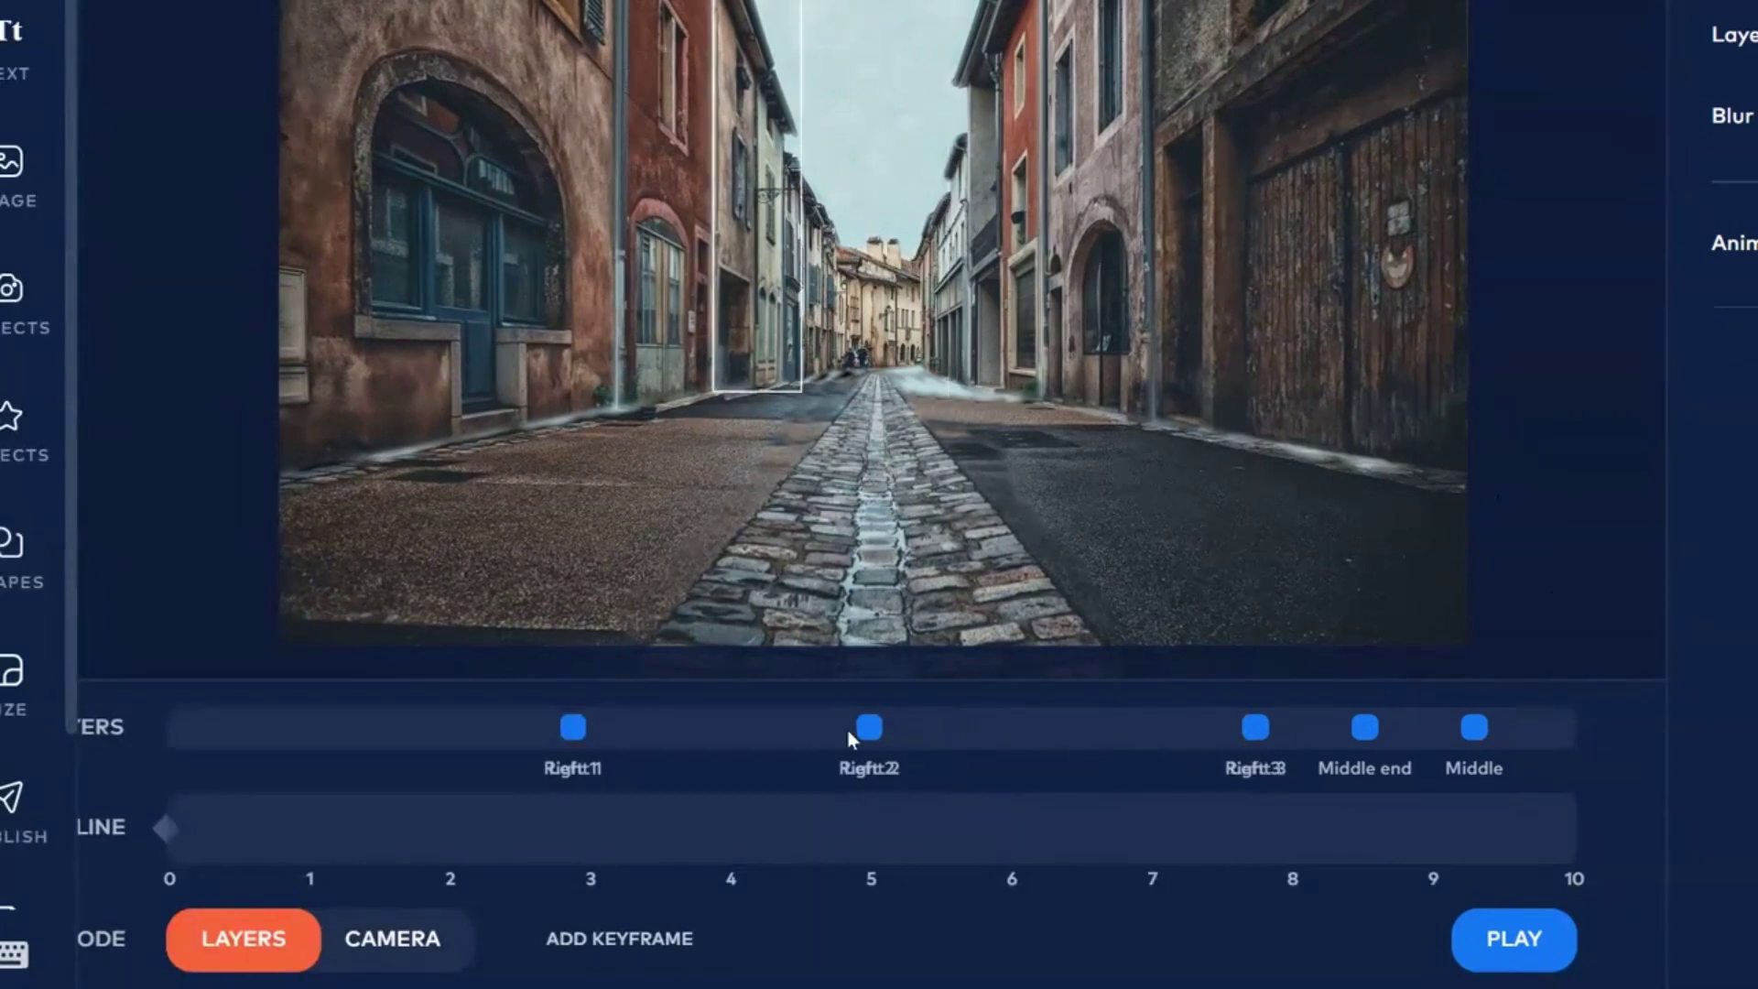
{"action": "left_click_drag", "start_coordinate": [856, 729], "coordinate": [1148, 742]}
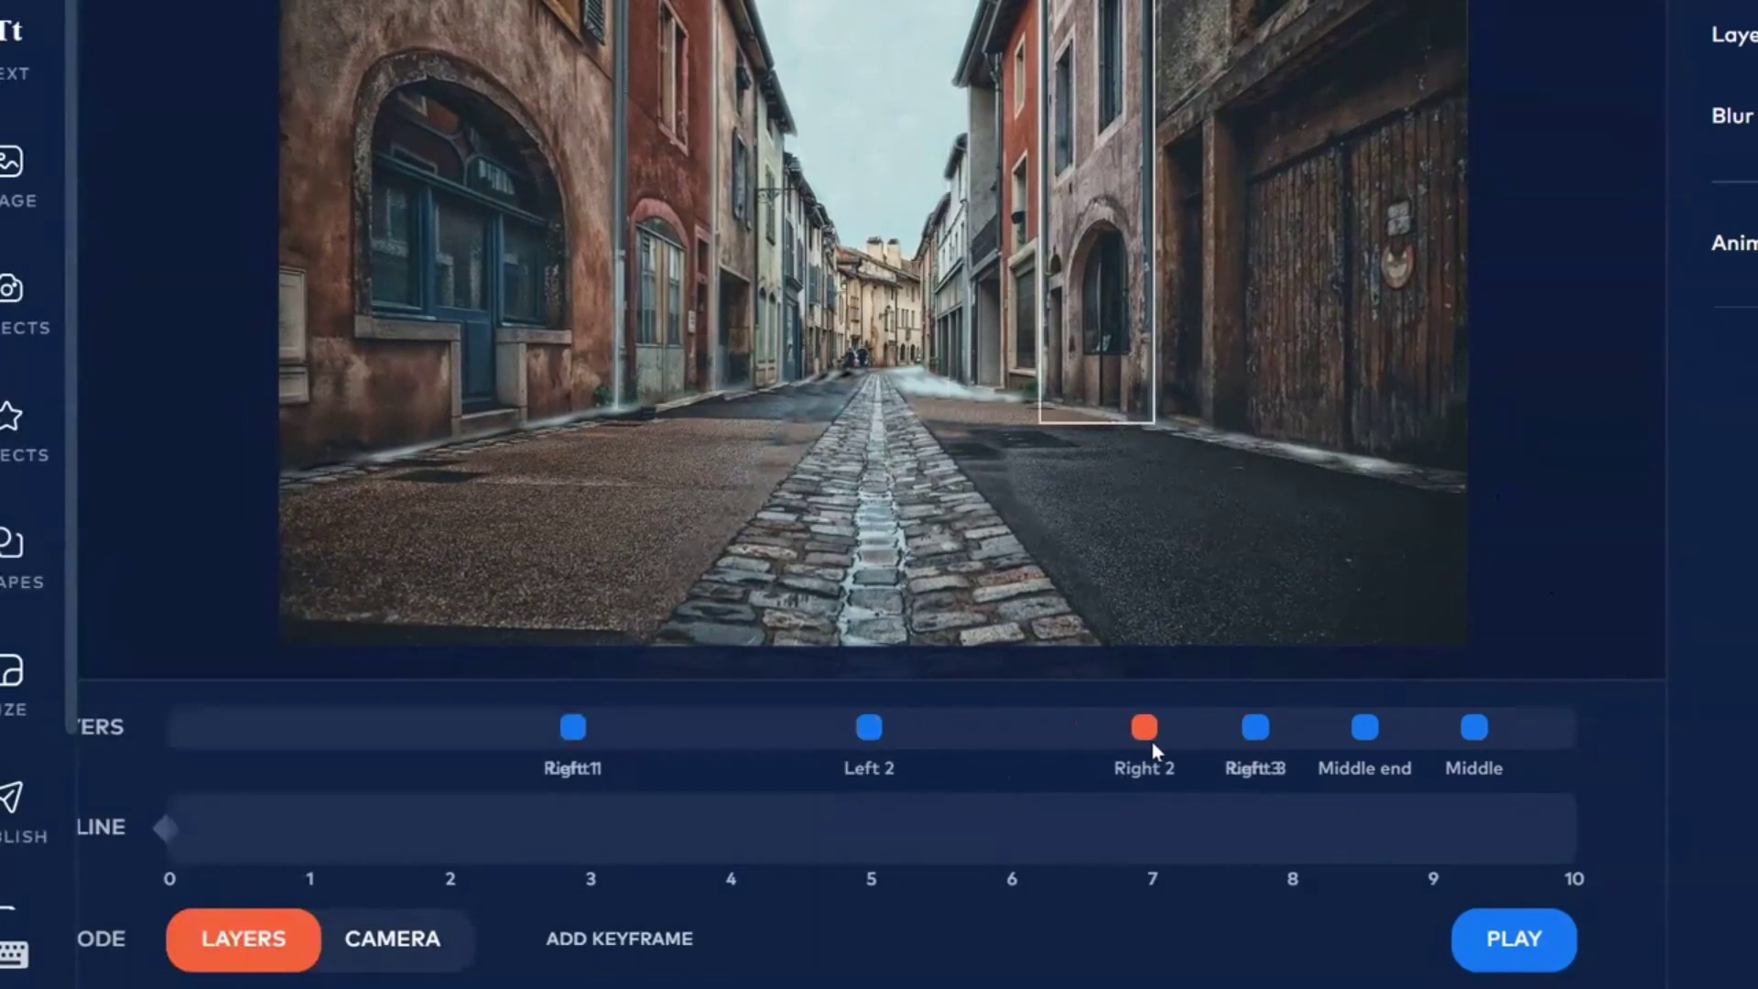
{"action": "left_click_drag", "start_coordinate": [869, 729], "coordinate": [1144, 760]}
Line up the Left 1 and Right 1 keyframes at 6 seconds and preview the retimed animation.
{"action": "left_click", "coordinate": [564, 729]}
{"action": "left_click_drag", "start_coordinate": [569, 730], "coordinate": [1014, 751]}
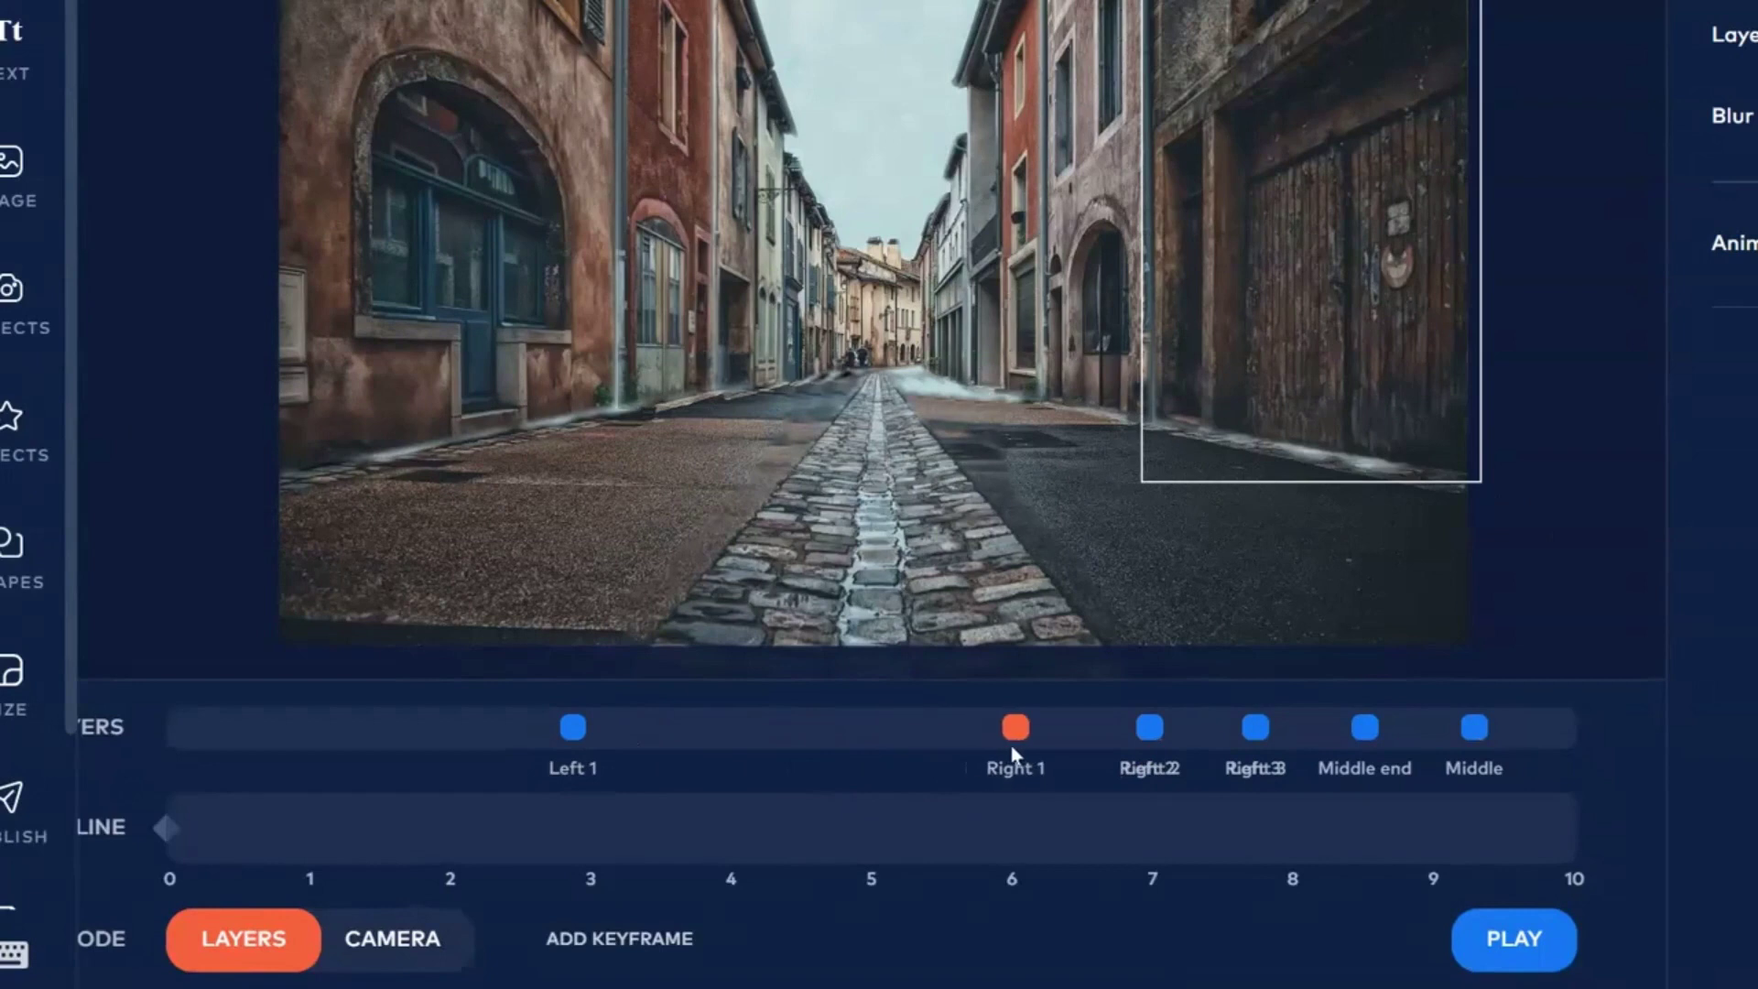
{"action": "left_click", "coordinate": [573, 729]}
{"action": "left_click_drag", "start_coordinate": [573, 729], "coordinate": [897, 730]}
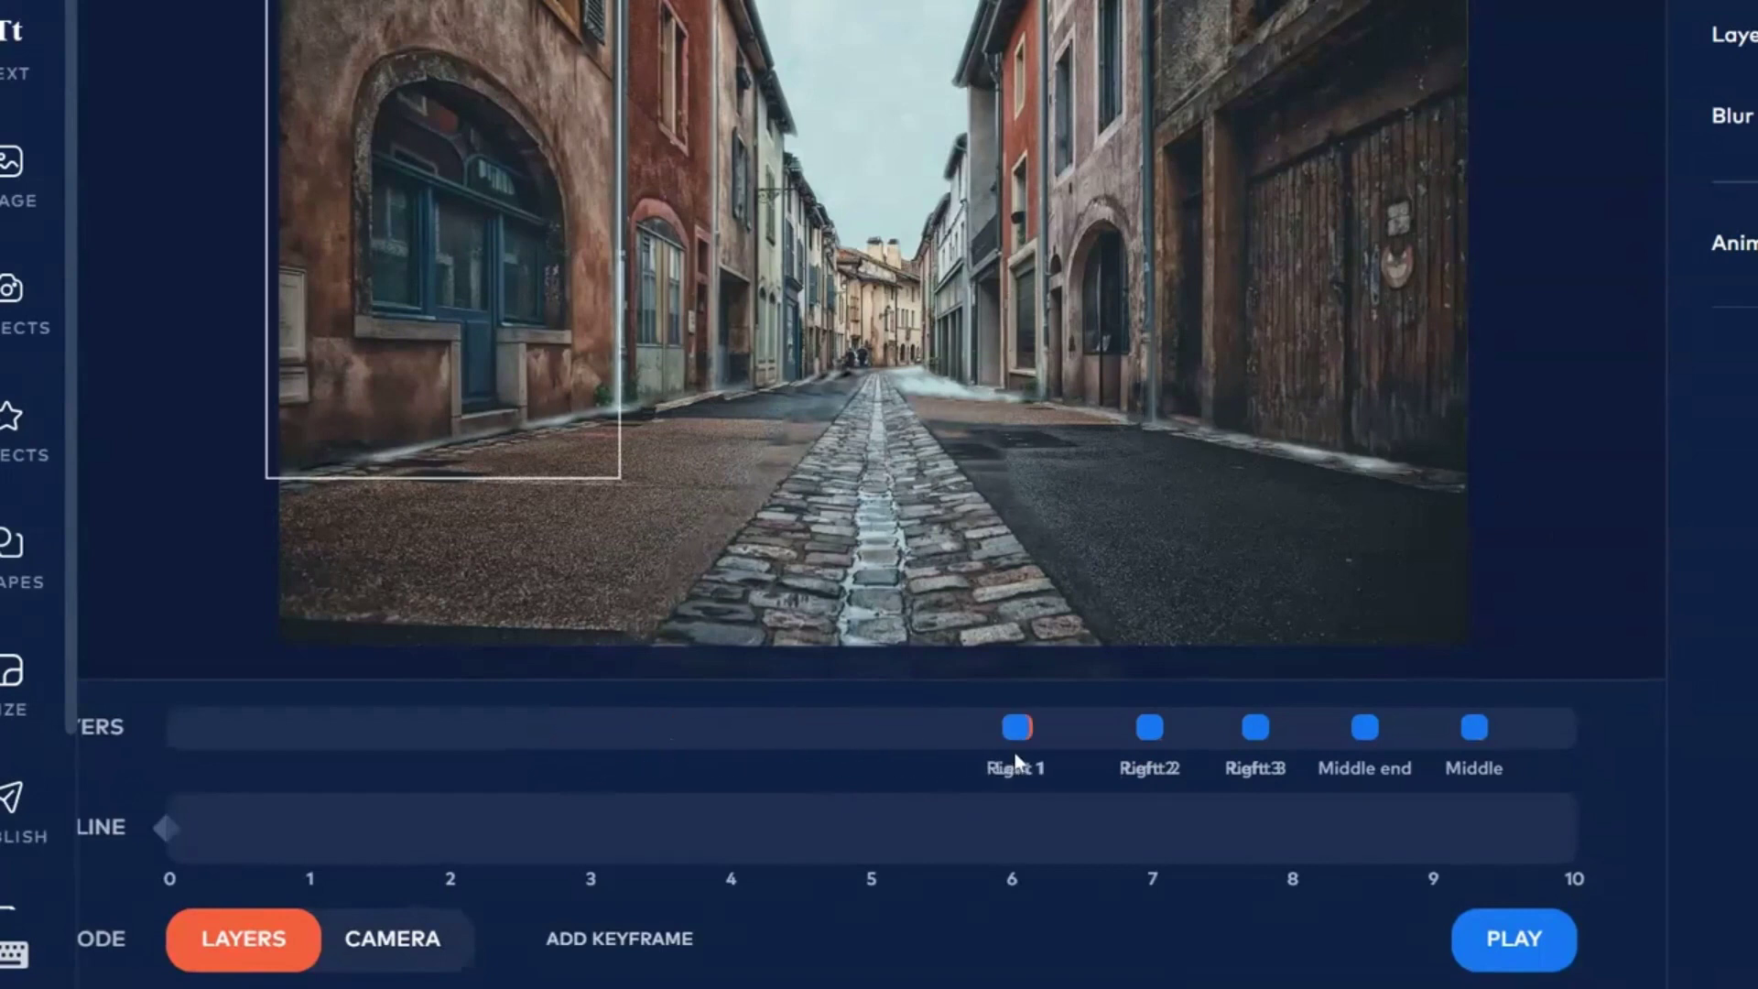
{"action": "left_click_drag", "start_coordinate": [1017, 760], "coordinate": [1012, 760]}
{"action": "left_click", "coordinate": [1508, 958]}
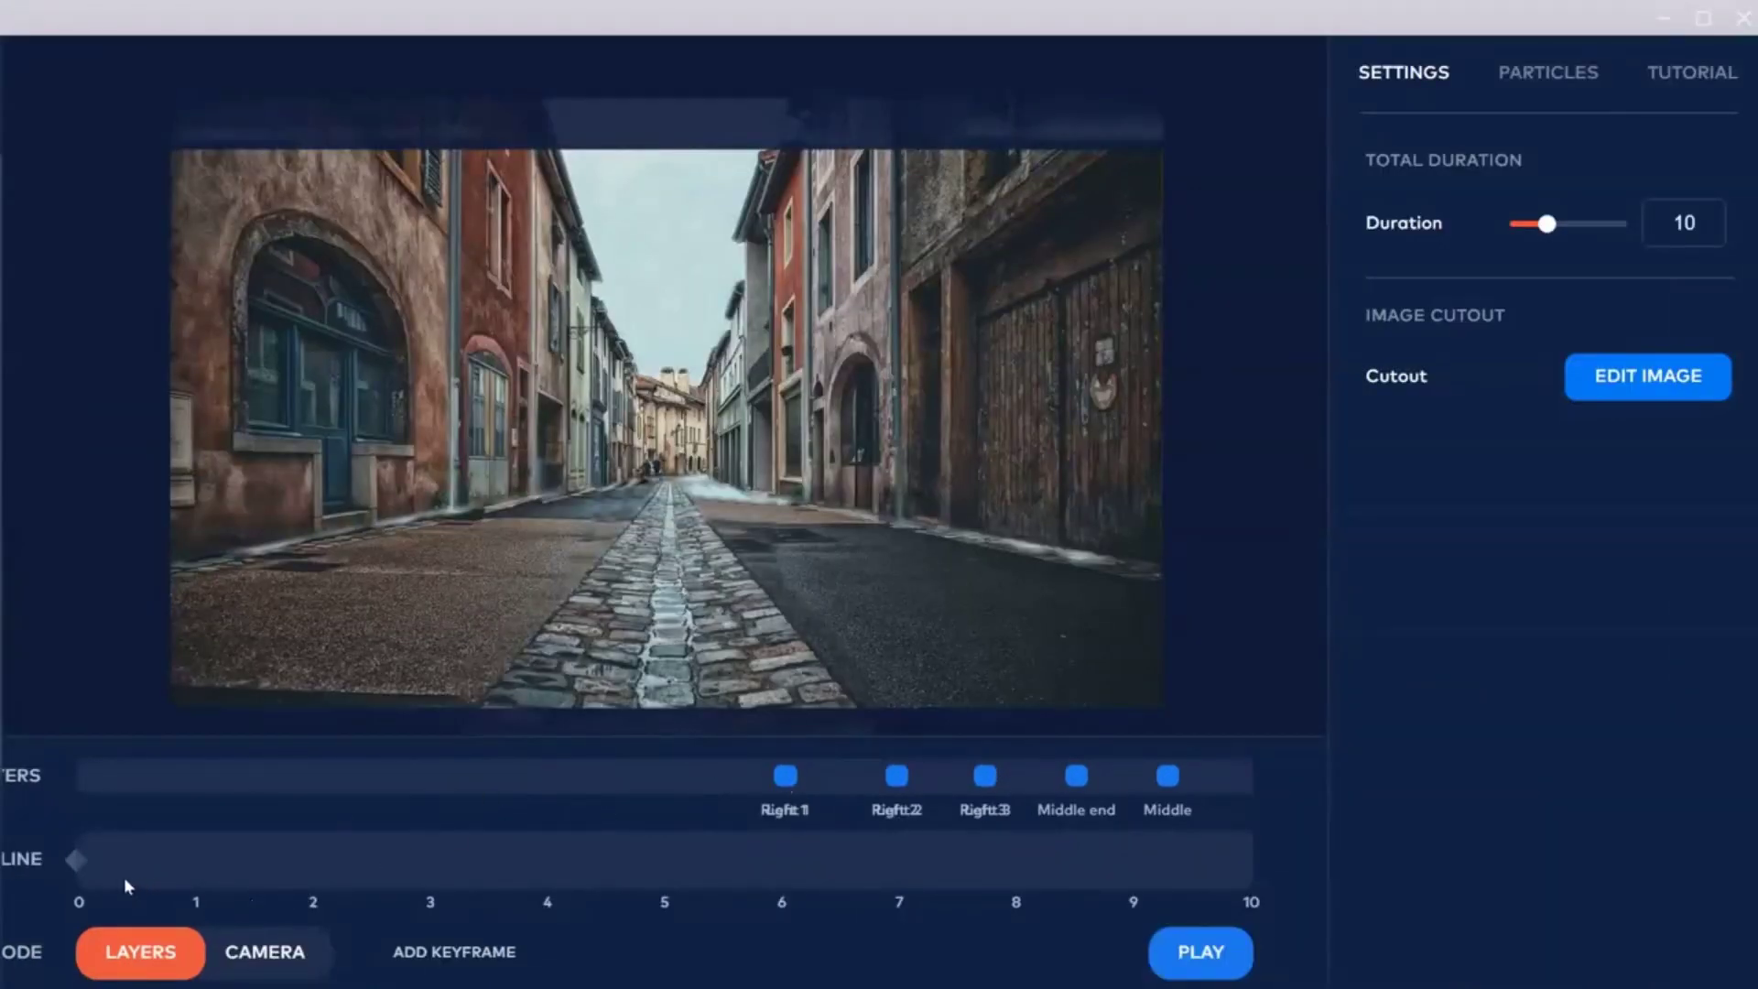
In Camera mode, zoom the camera into the street to scale 56.
{"action": "left_click", "coordinate": [76, 859]}
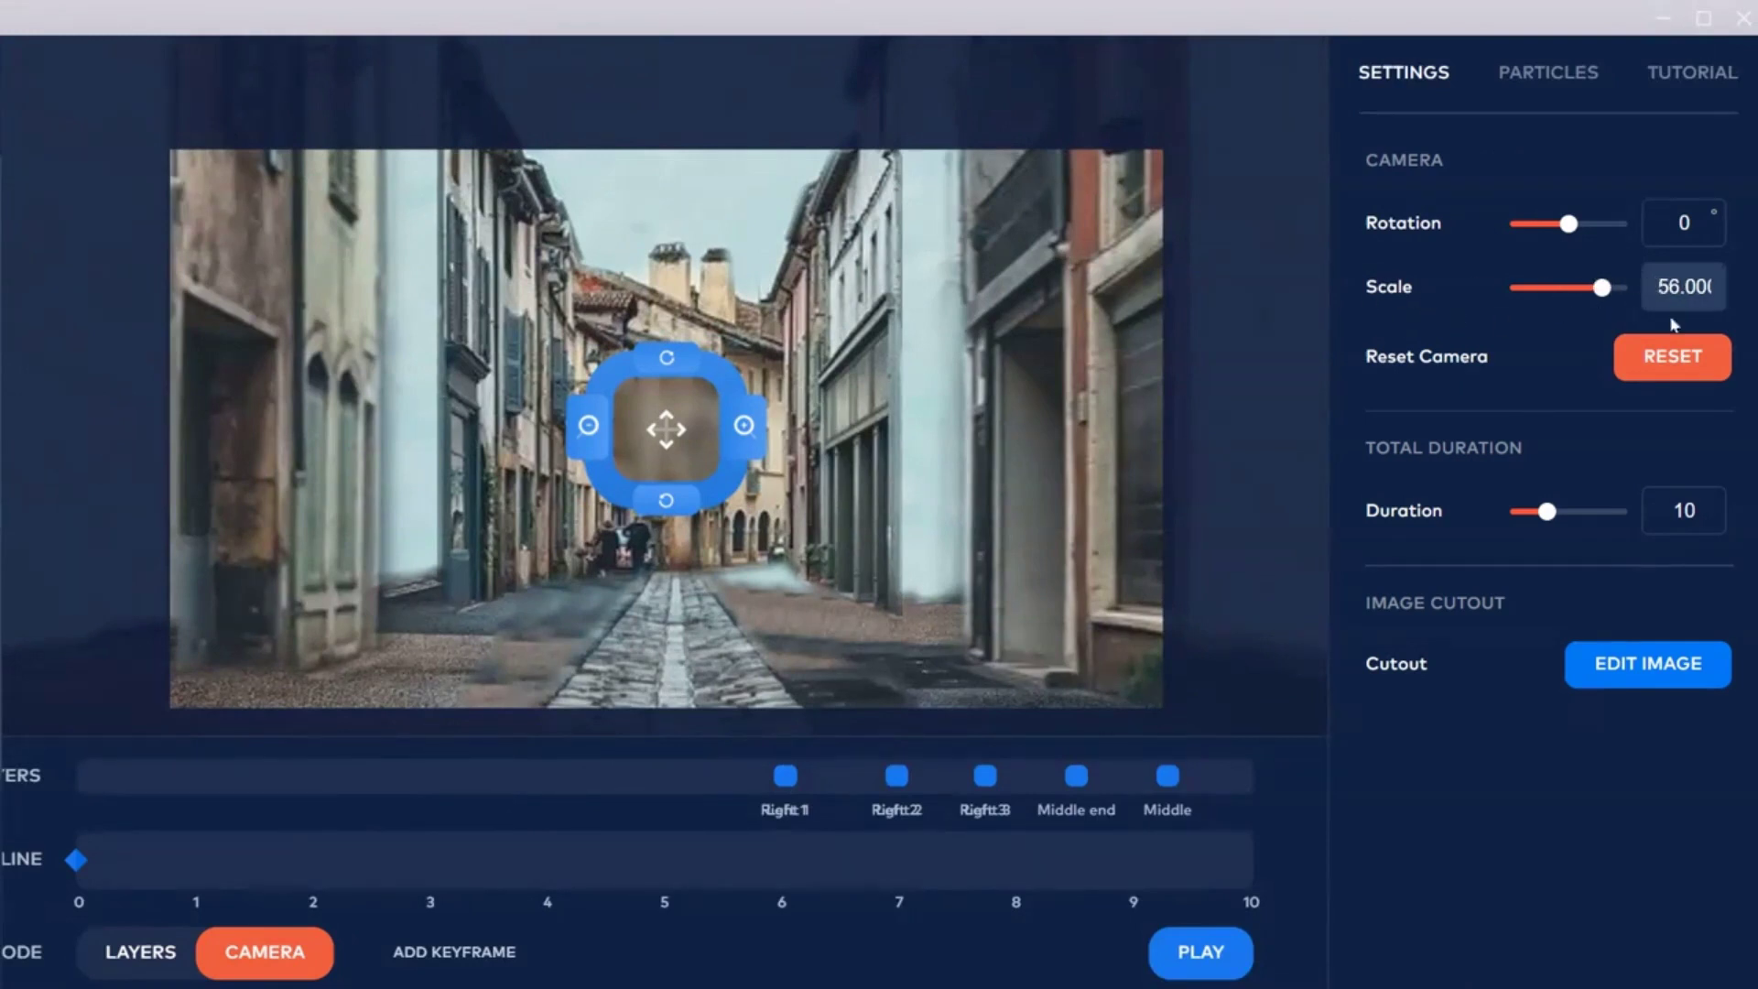
{"action": "left_click", "coordinate": [1669, 364]}
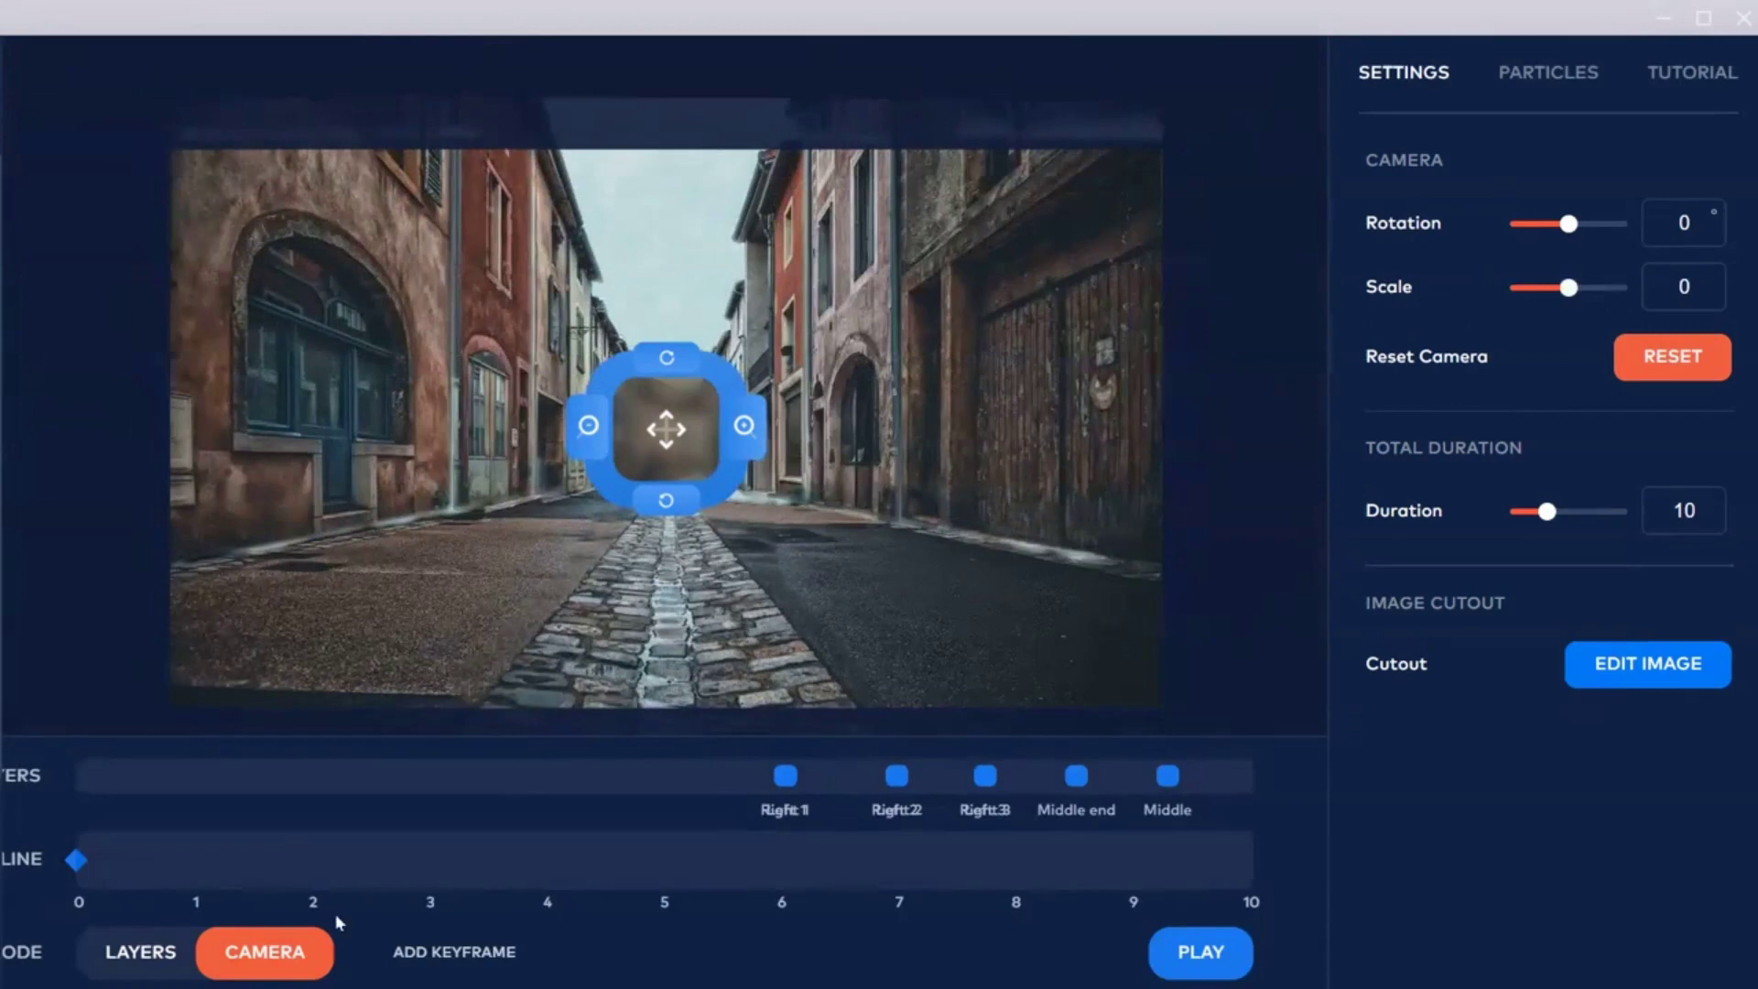
{"action": "left_click", "coordinate": [743, 426]}
{"action": "left_click_drag", "start_coordinate": [743, 426], "coordinate": [744, 426]}
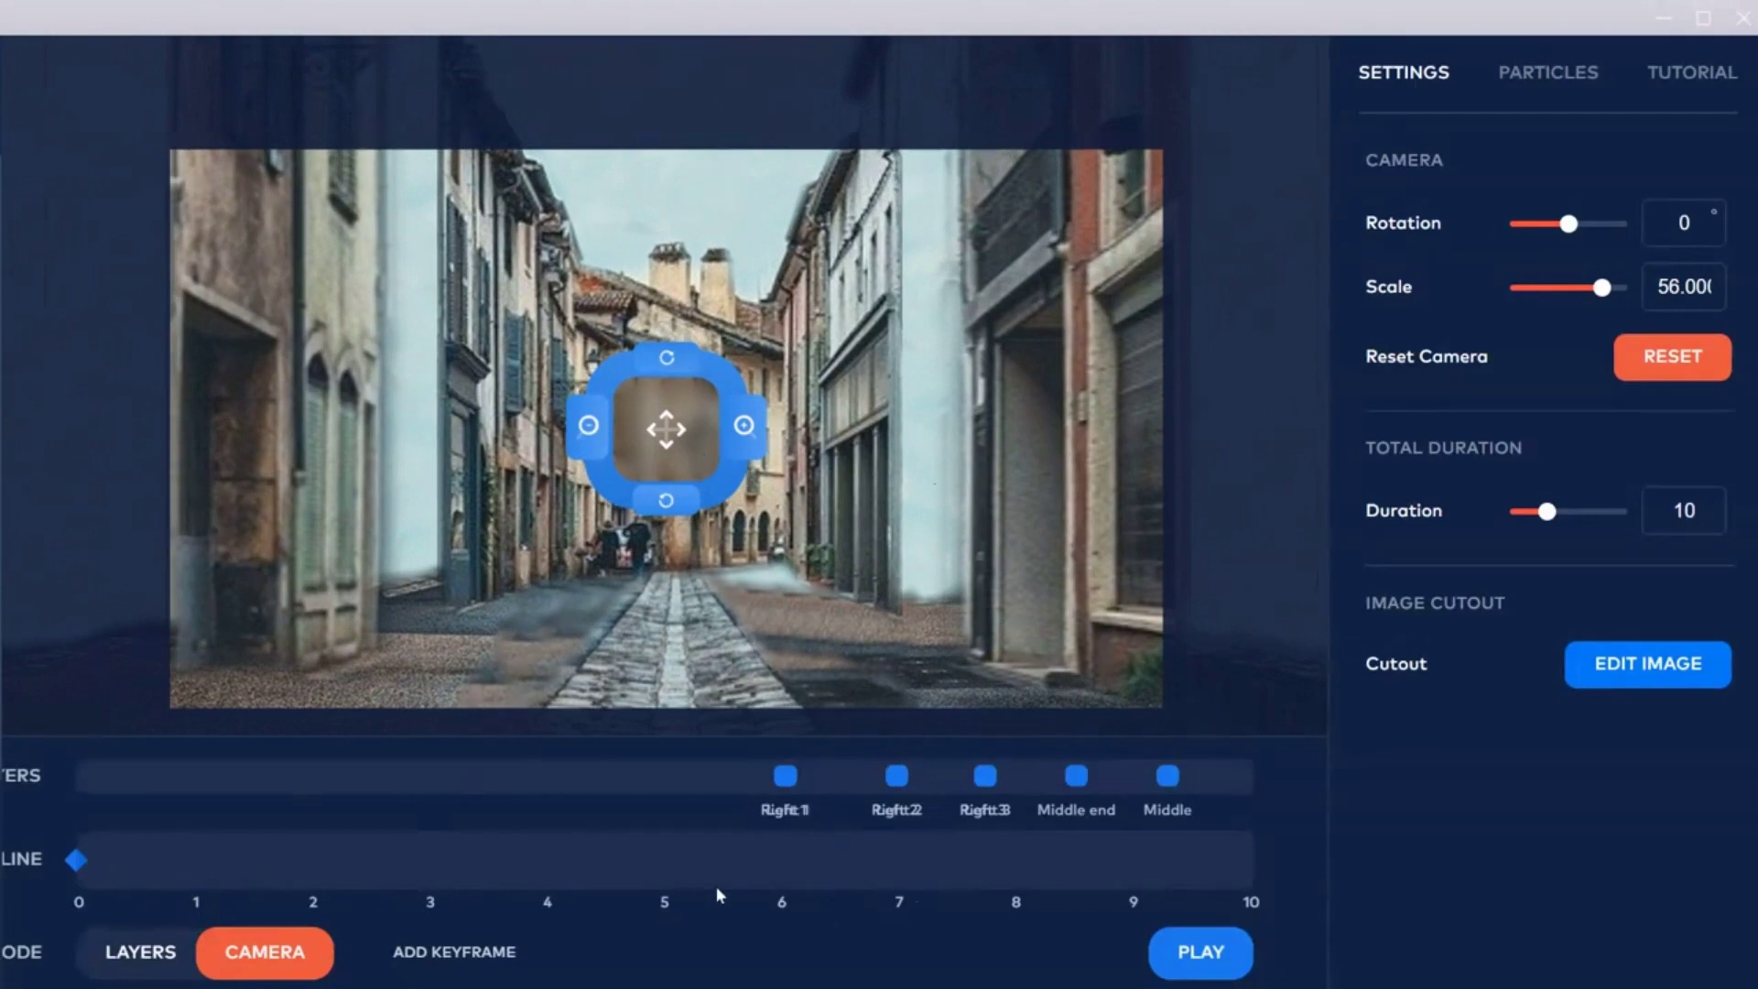
Add the zoom keyframe at about 8 seconds and reset the start keyframe to scale 0.
{"action": "left_click", "coordinate": [1011, 861]}
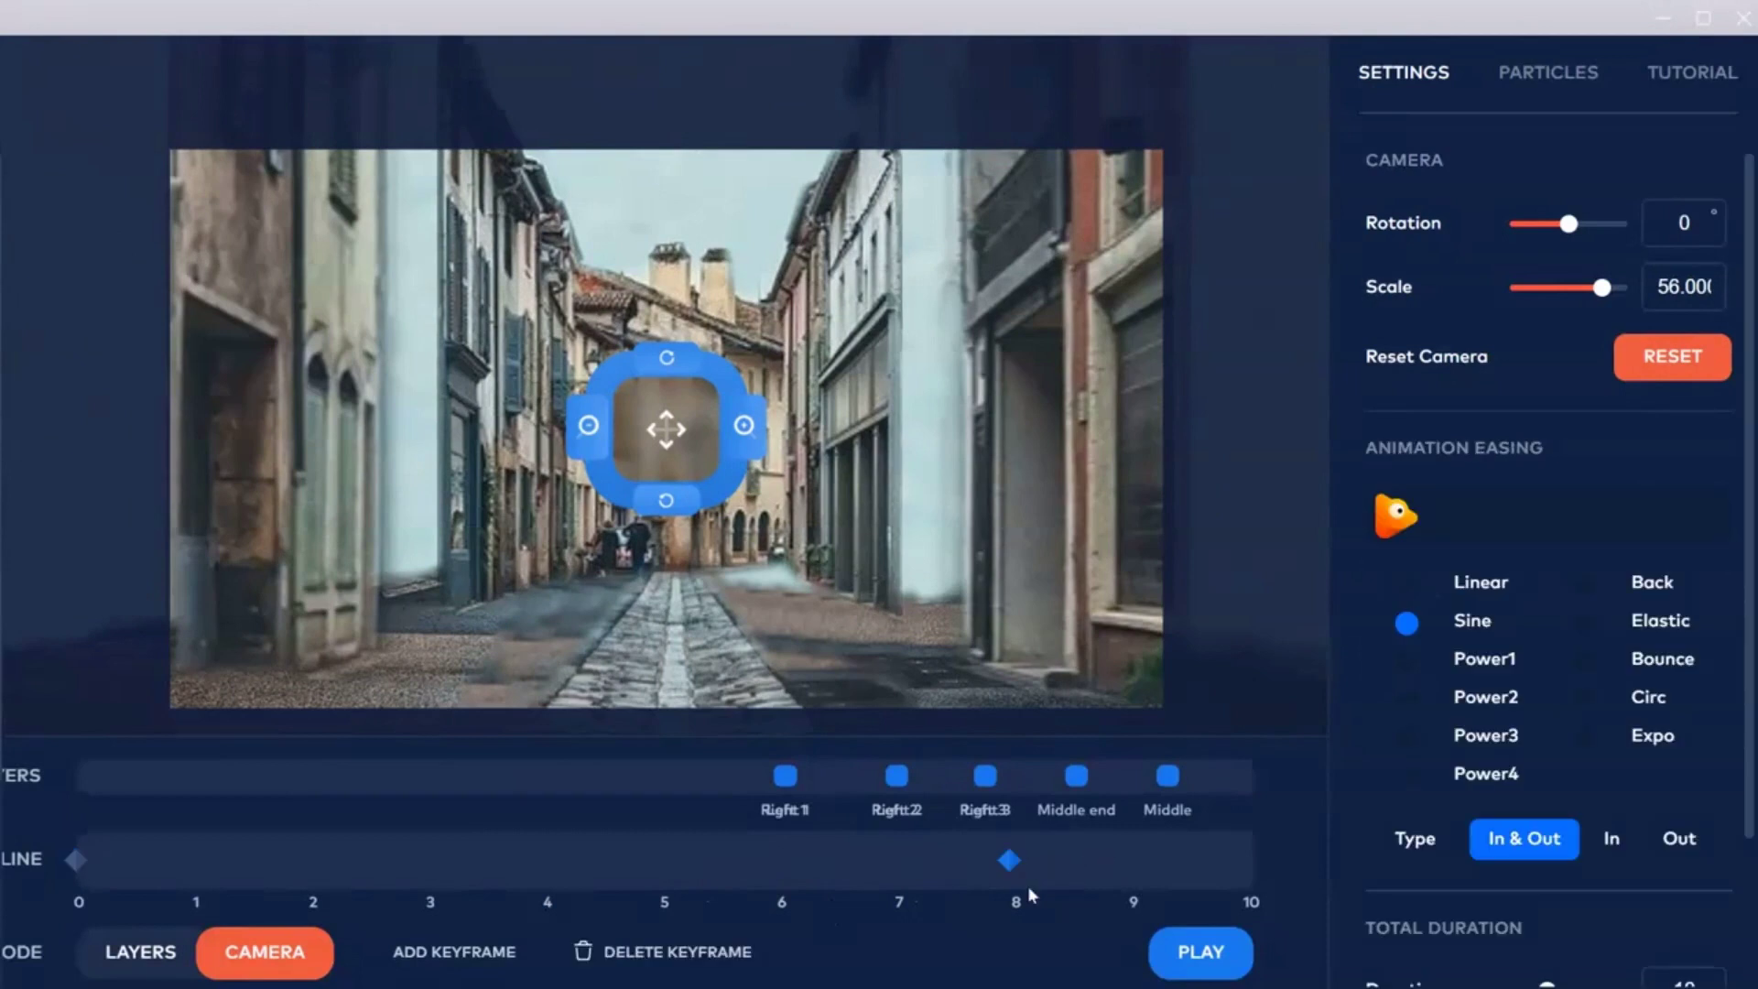
{"action": "left_click_drag", "start_coordinate": [1011, 860], "coordinate": [908, 861]}
{"action": "left_click", "coordinate": [1648, 367]}
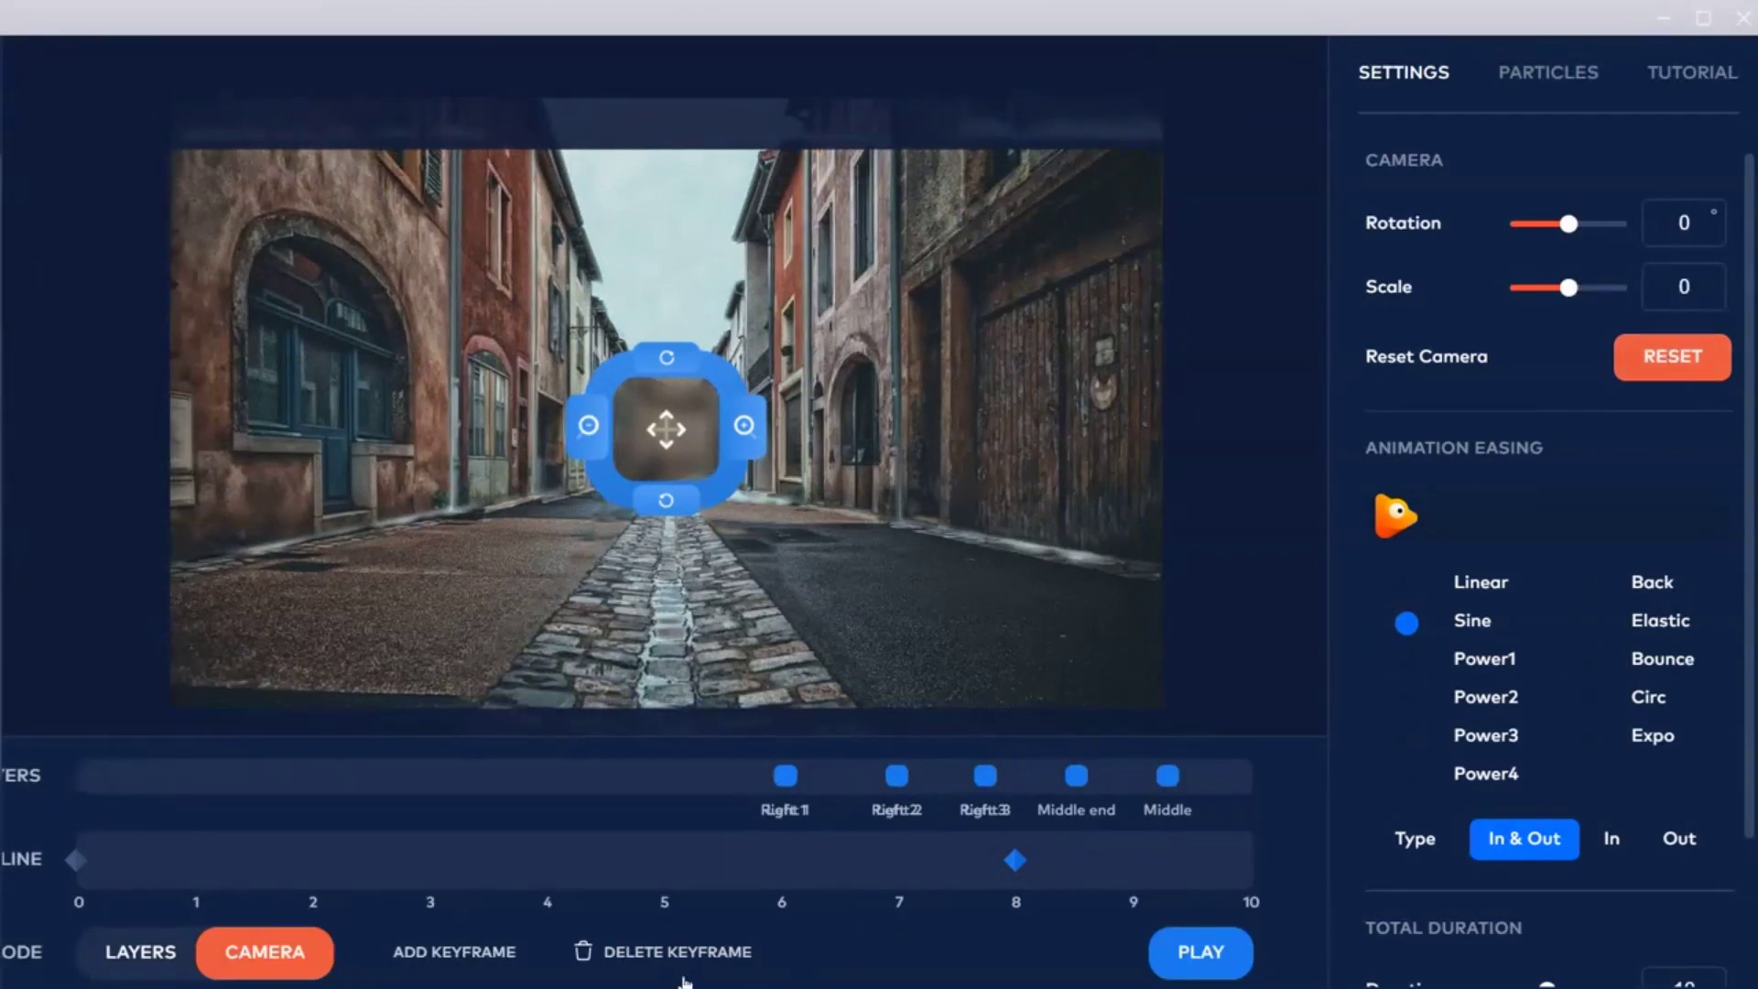
{"action": "left_click", "coordinate": [142, 953]}
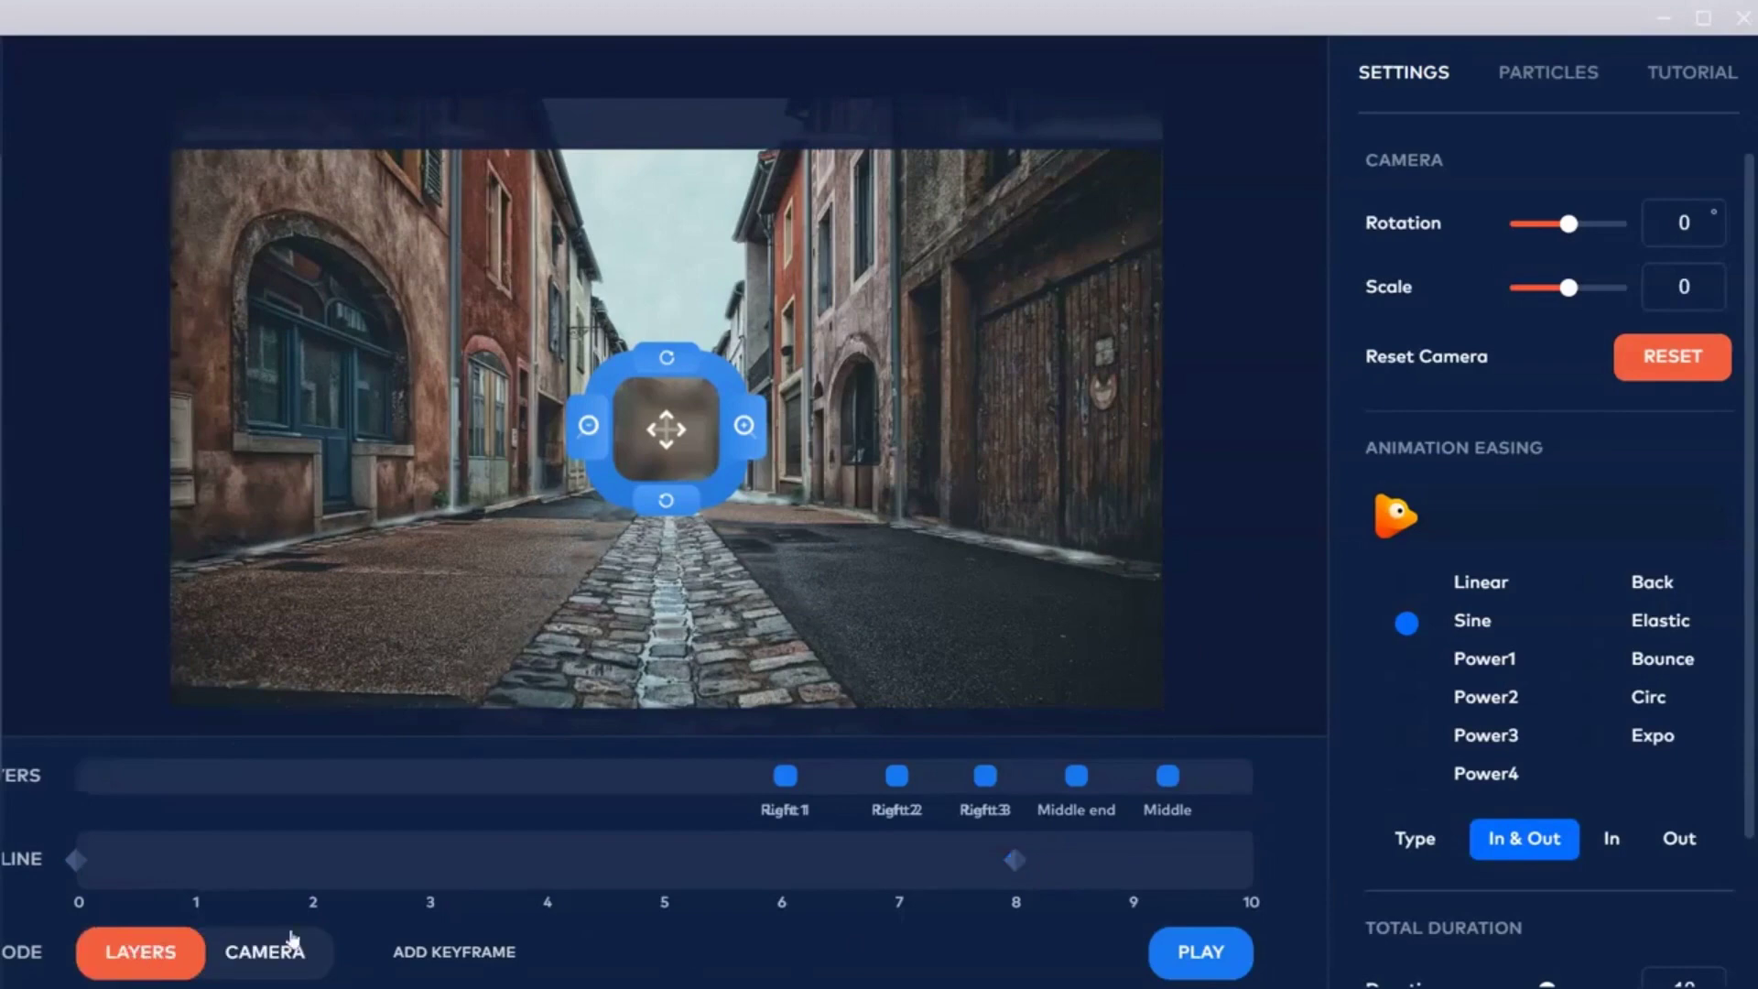
Preview the animation and select the Rigft1 keyframe on the Layers track.
{"action": "left_click", "coordinate": [1195, 956]}
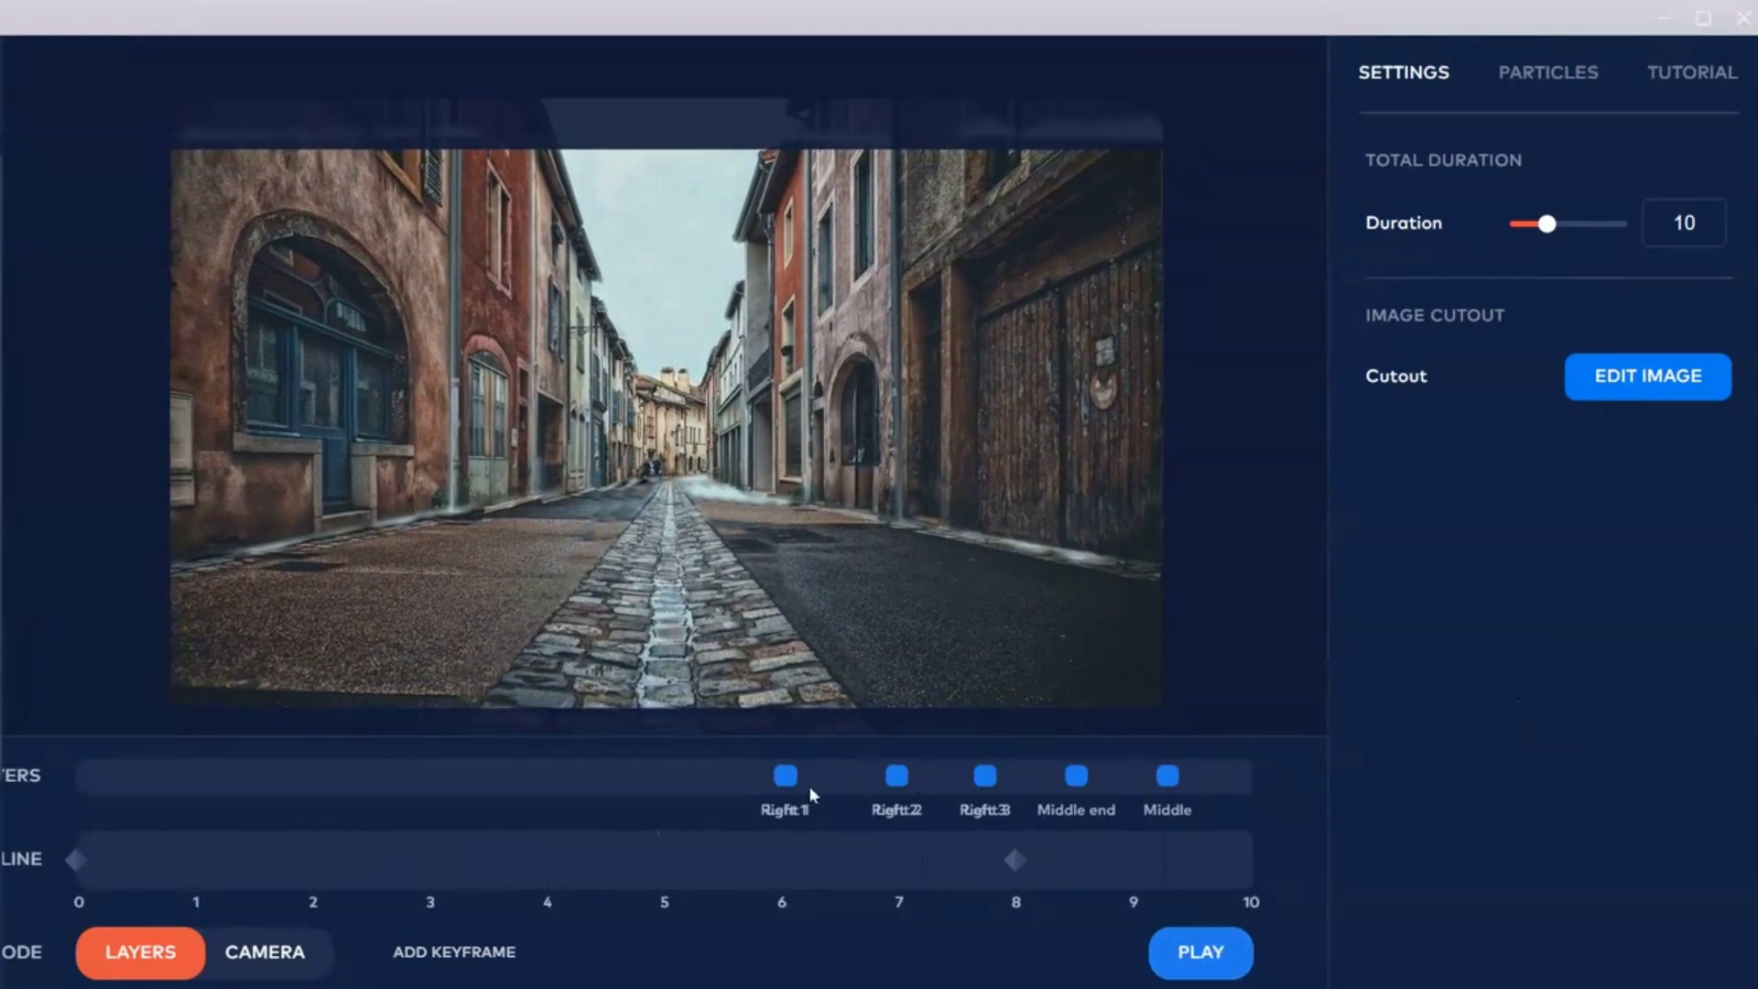
{"action": "left_click", "coordinate": [786, 777]}
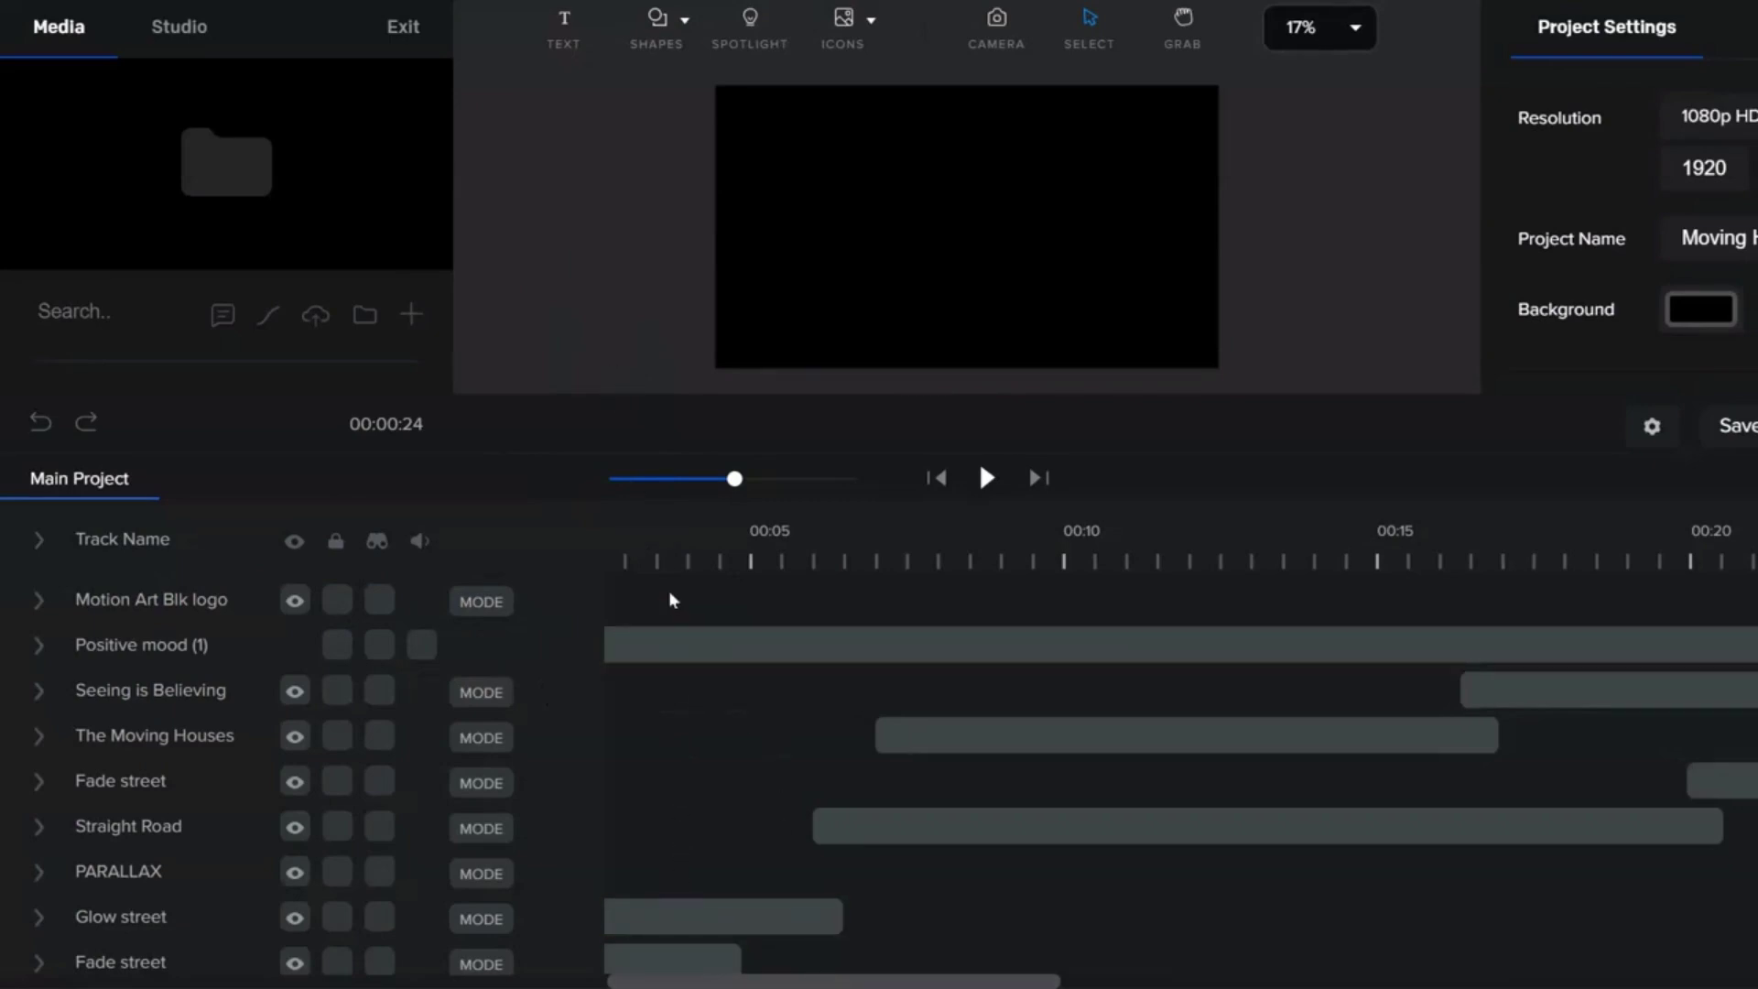
Scrub the preview and inspect the Fade street and Glow street clip settings.
{"action": "left_click", "coordinate": [676, 554]}
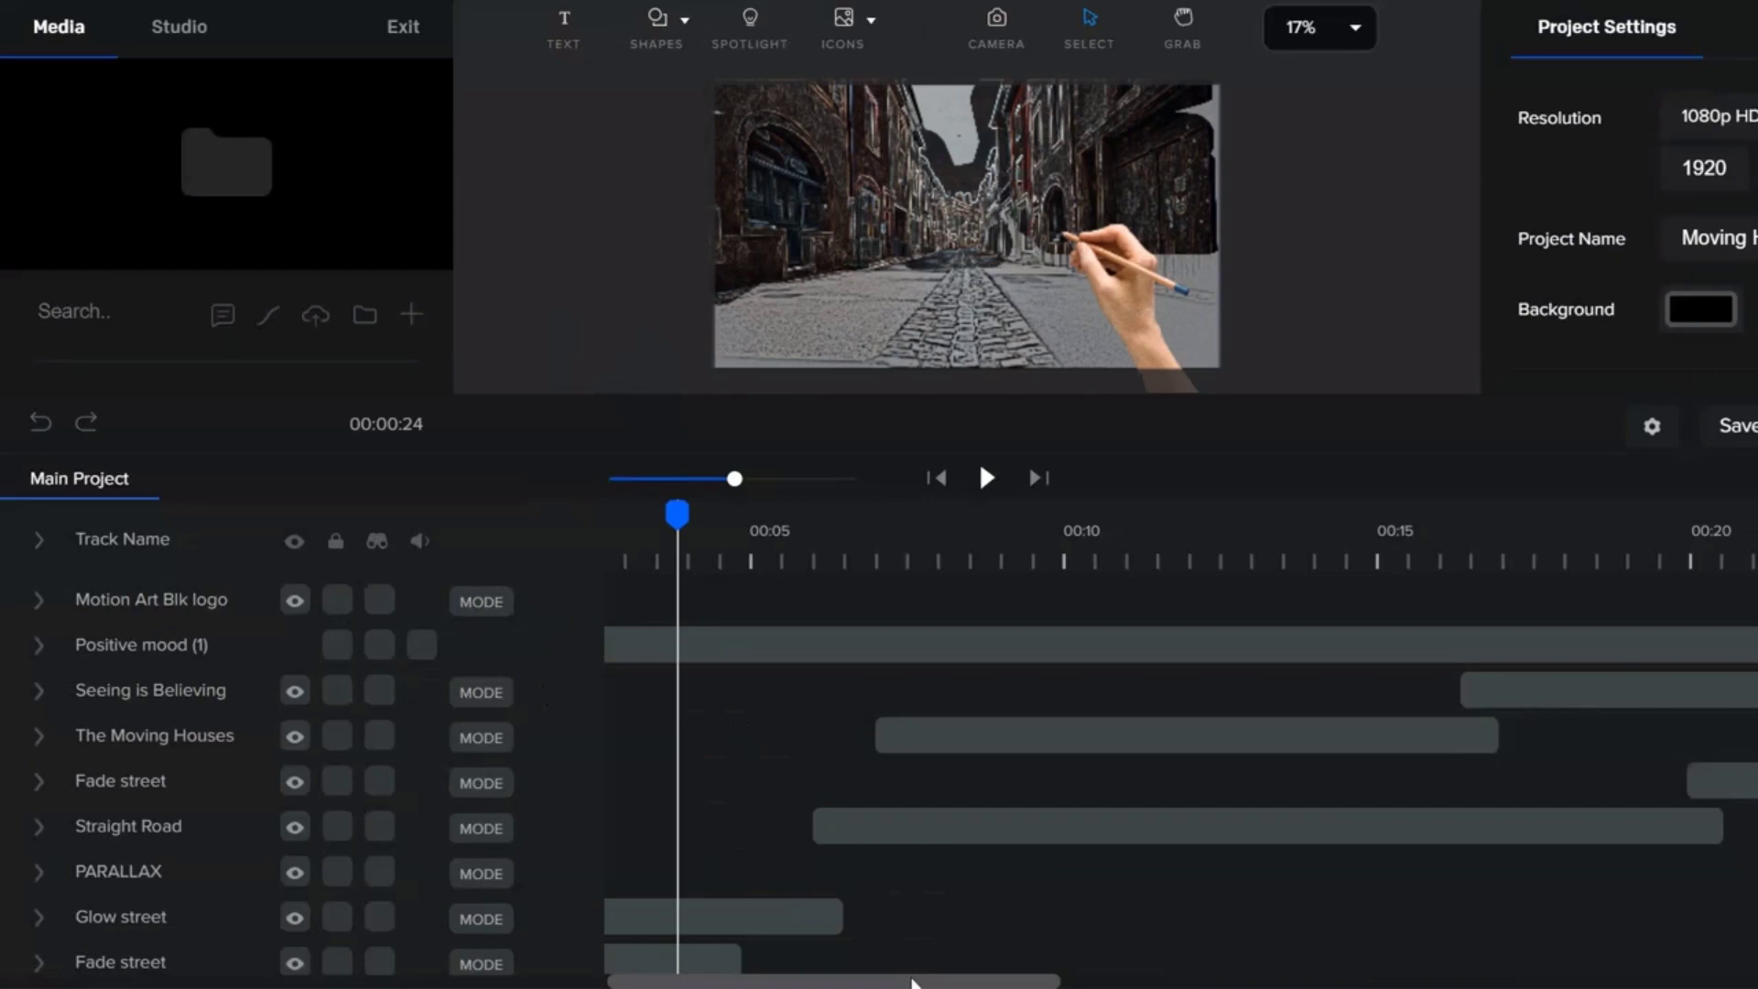
{"action": "left_click_drag", "start_coordinate": [912, 982], "coordinate": [851, 981]}
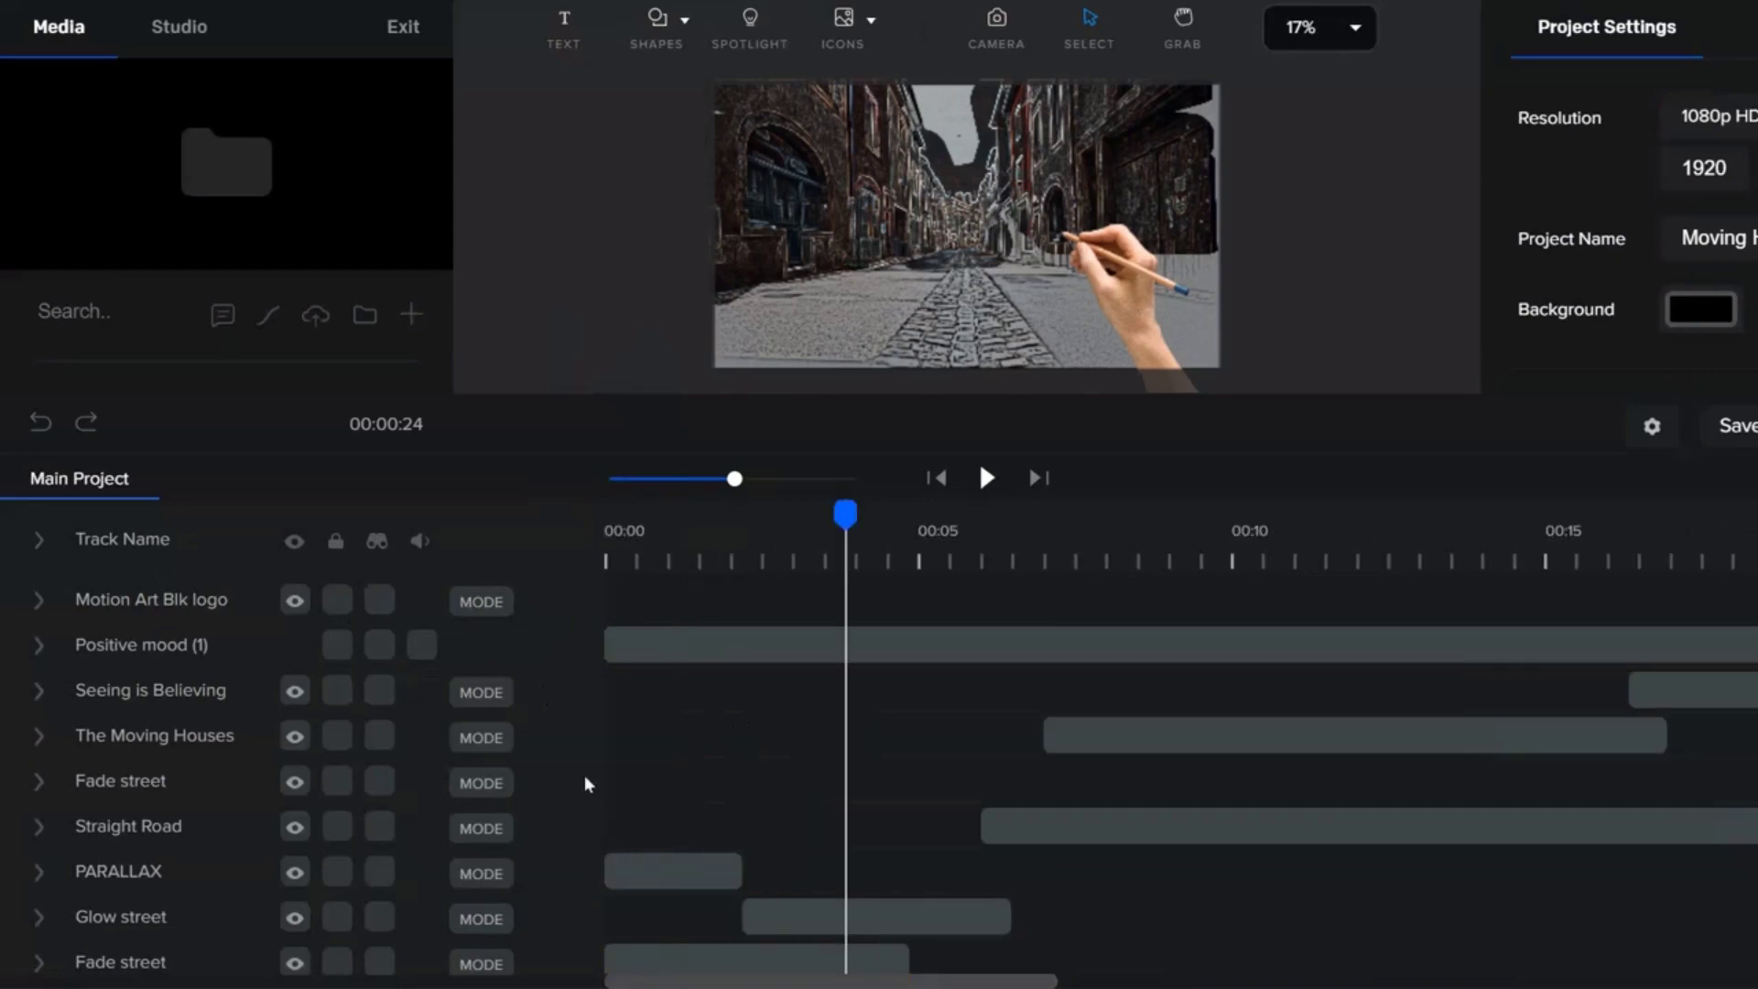
{"action": "left_click", "coordinate": [662, 564]}
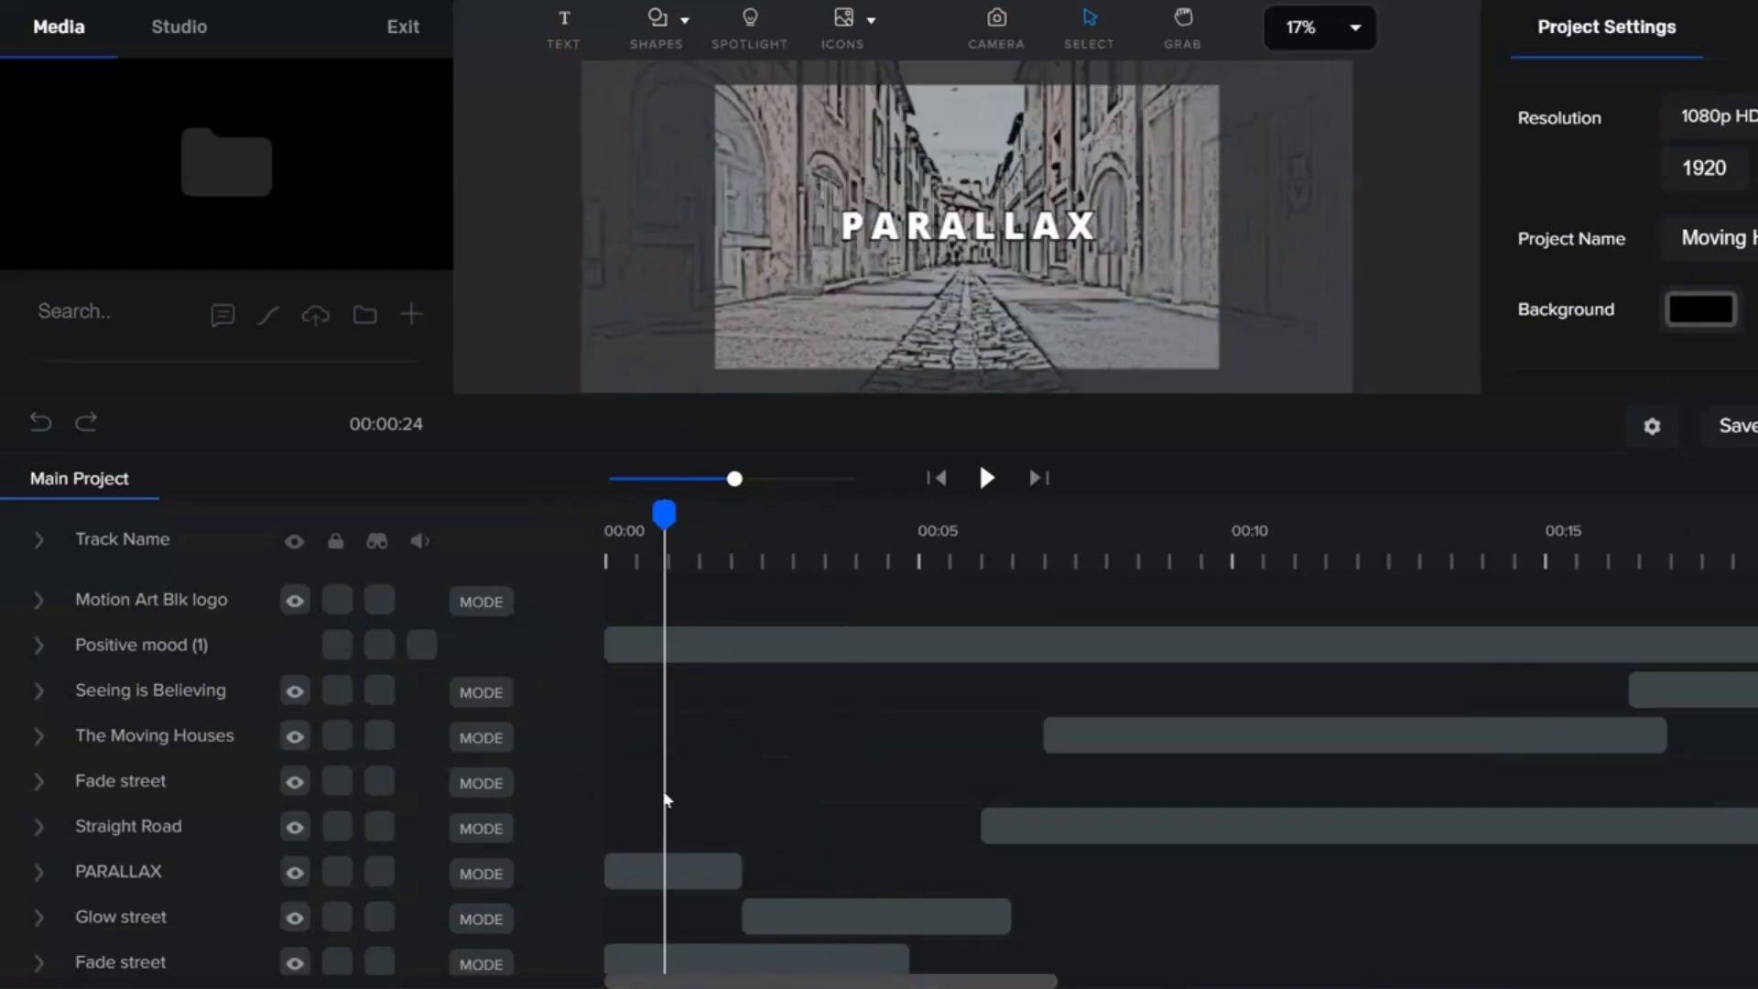
{"action": "left_click", "coordinate": [668, 961]}
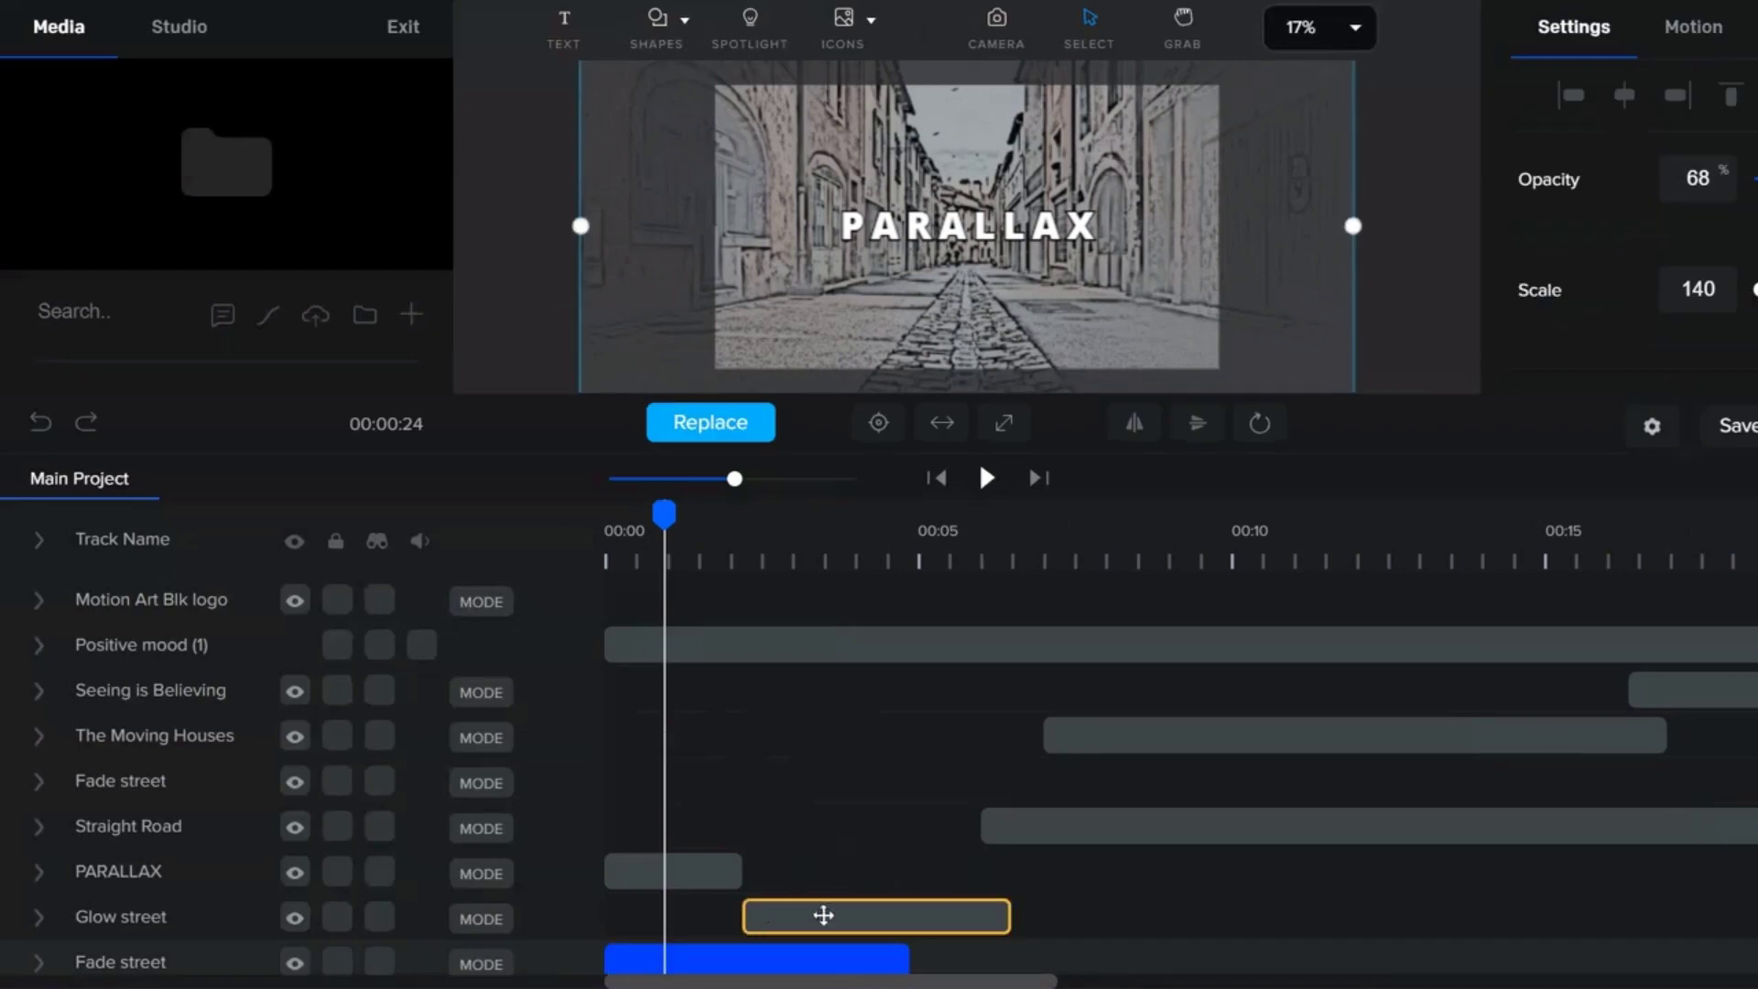
{"action": "left_click", "coordinate": [832, 560]}
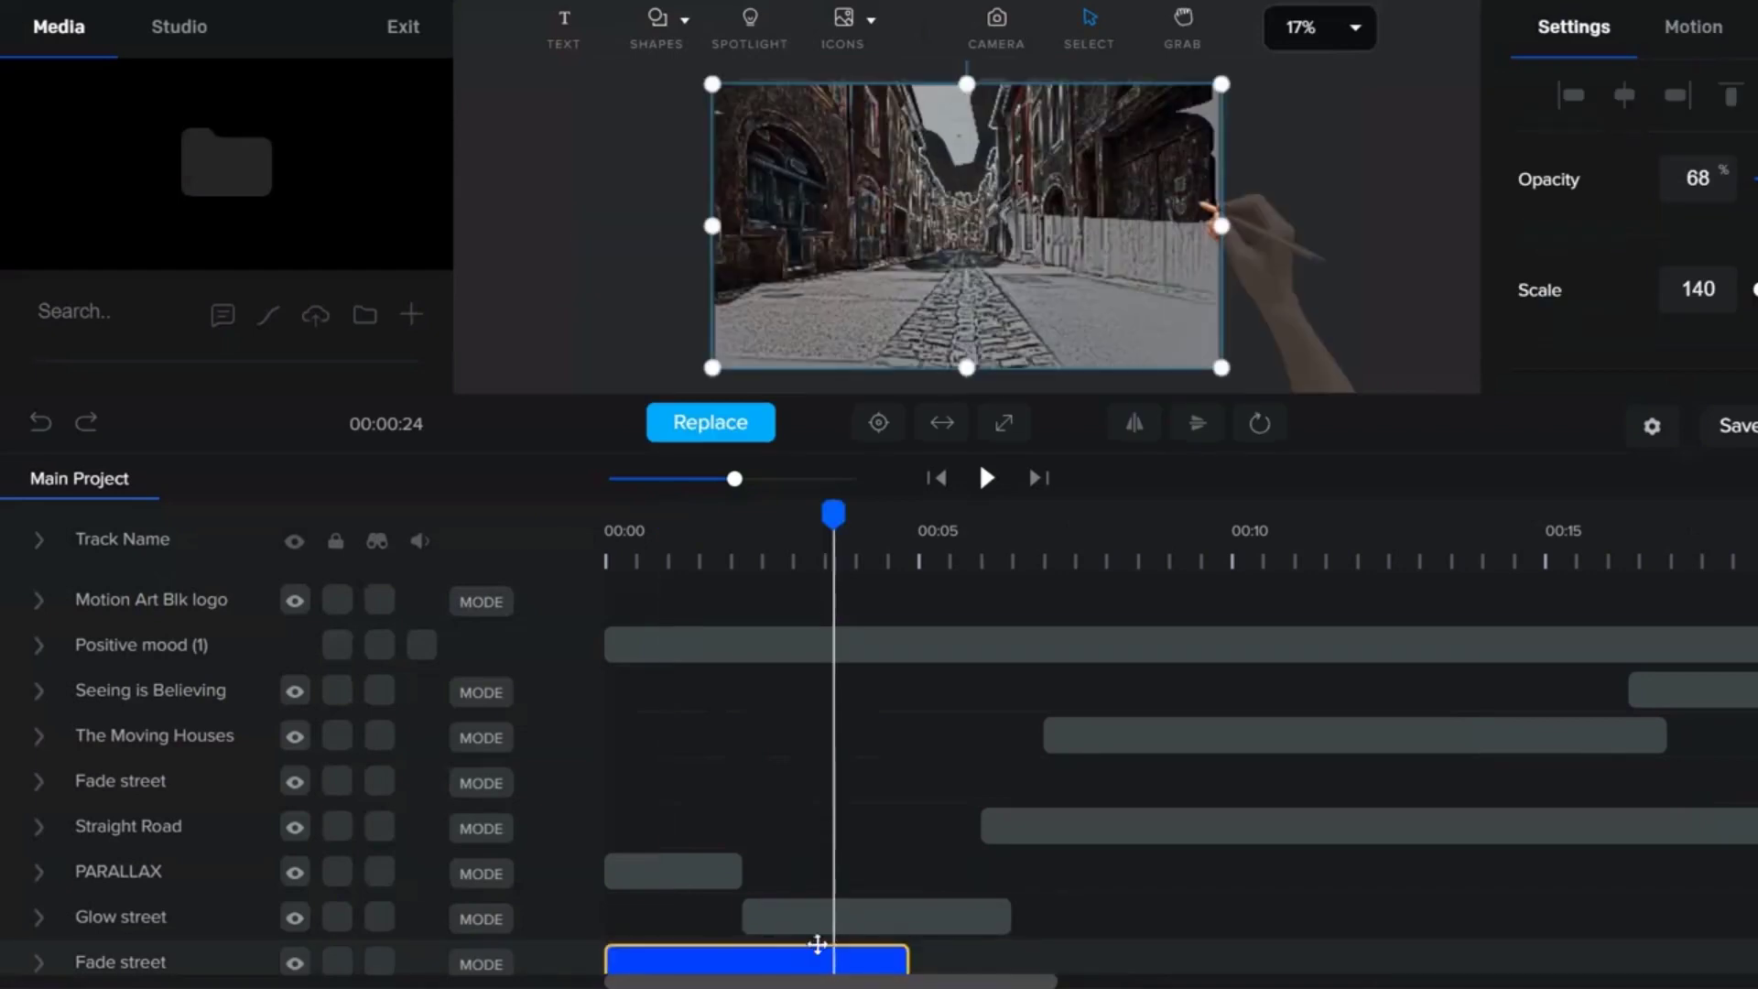
{"action": "left_click", "coordinate": [820, 920]}
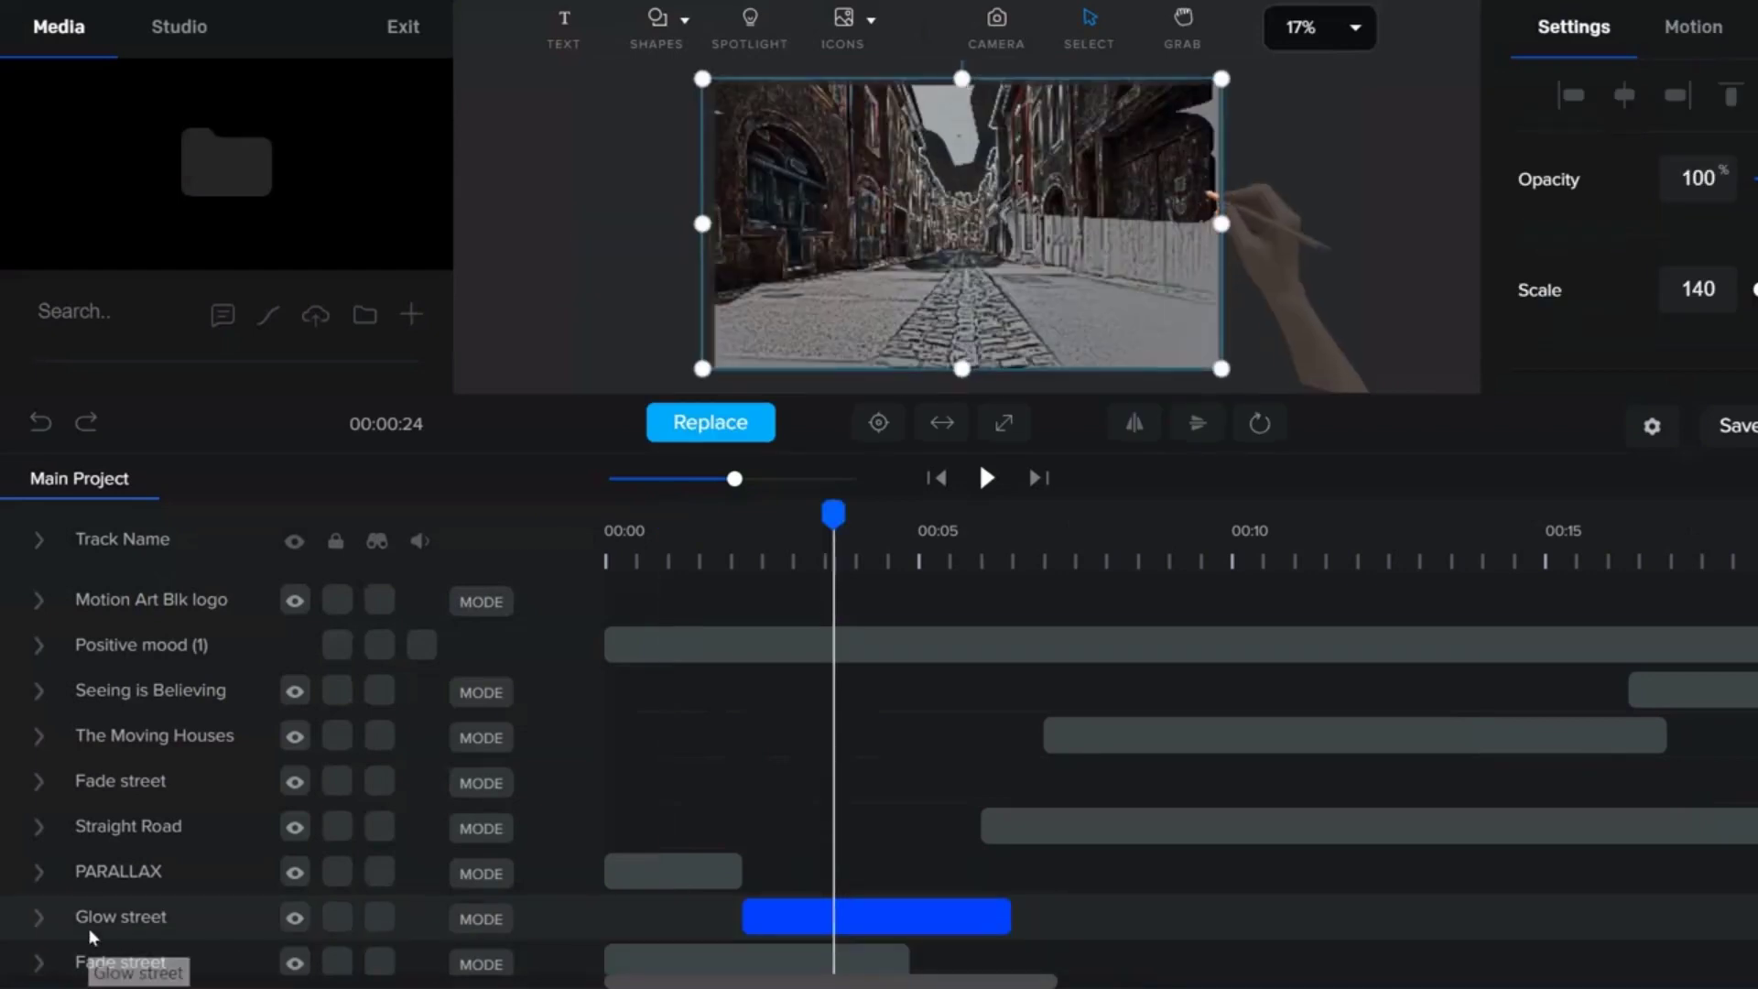
Check the Fade street clip's opacity and recheck the Glow street clip at 5 seconds.
{"action": "left_click", "coordinate": [715, 563]}
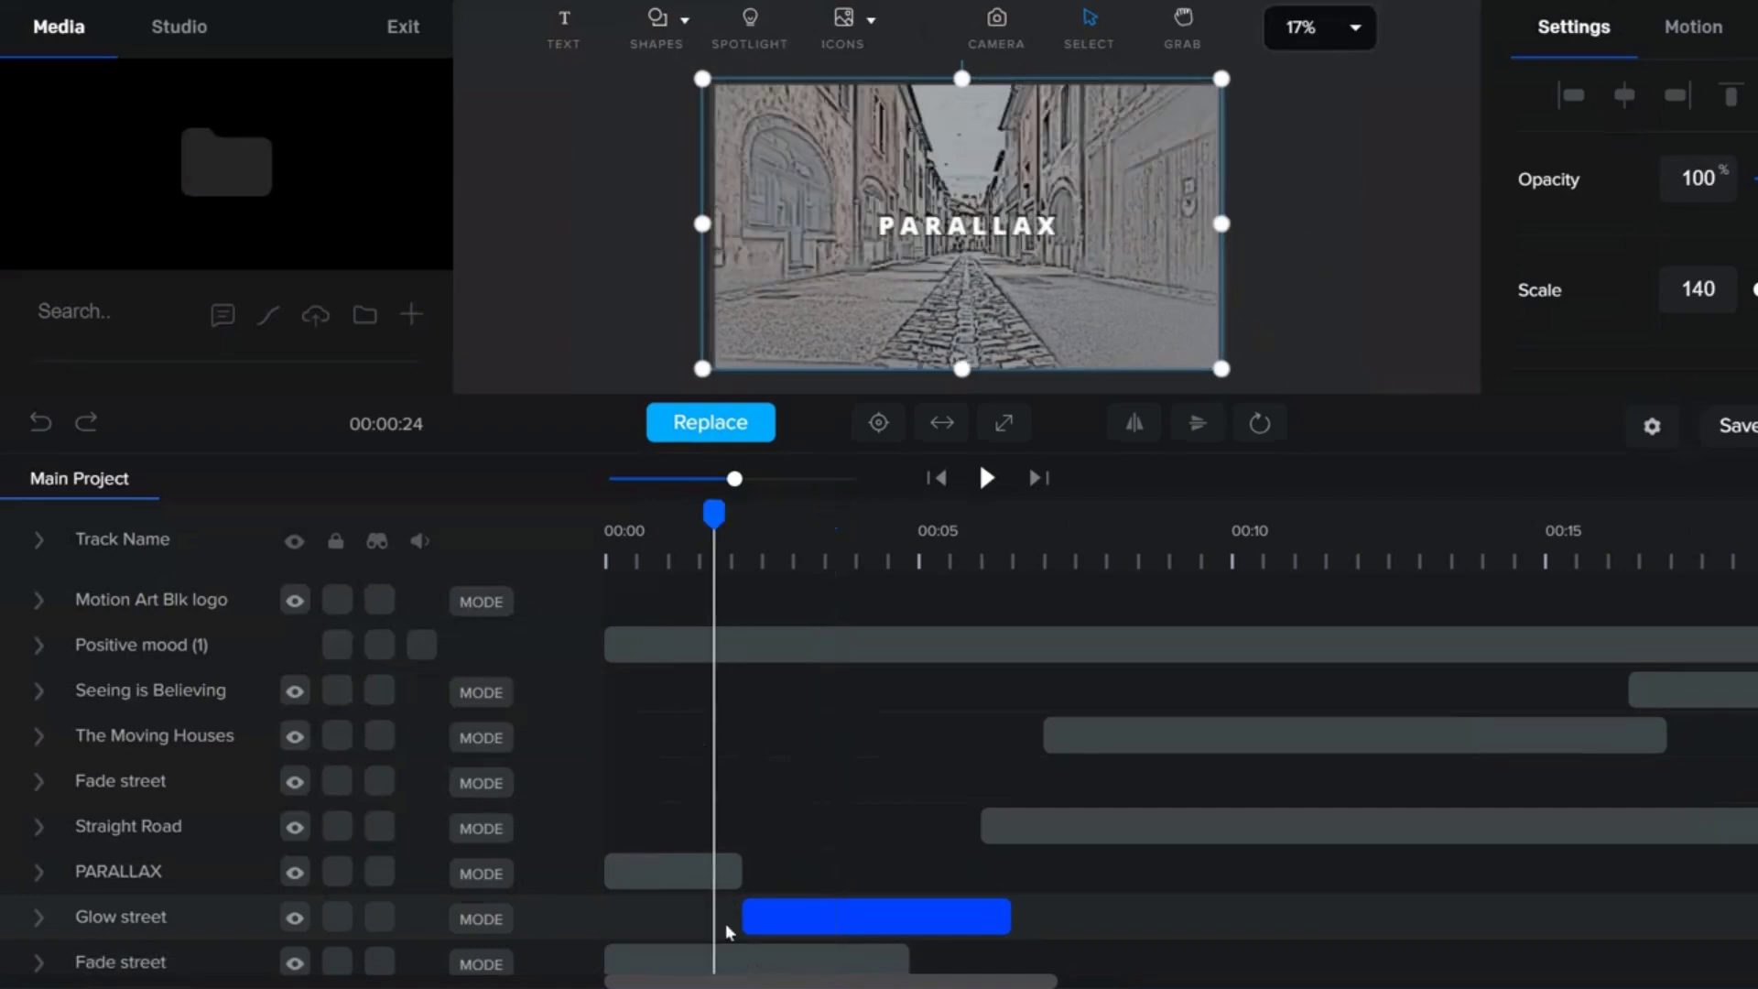
{"action": "left_click", "coordinate": [730, 964]}
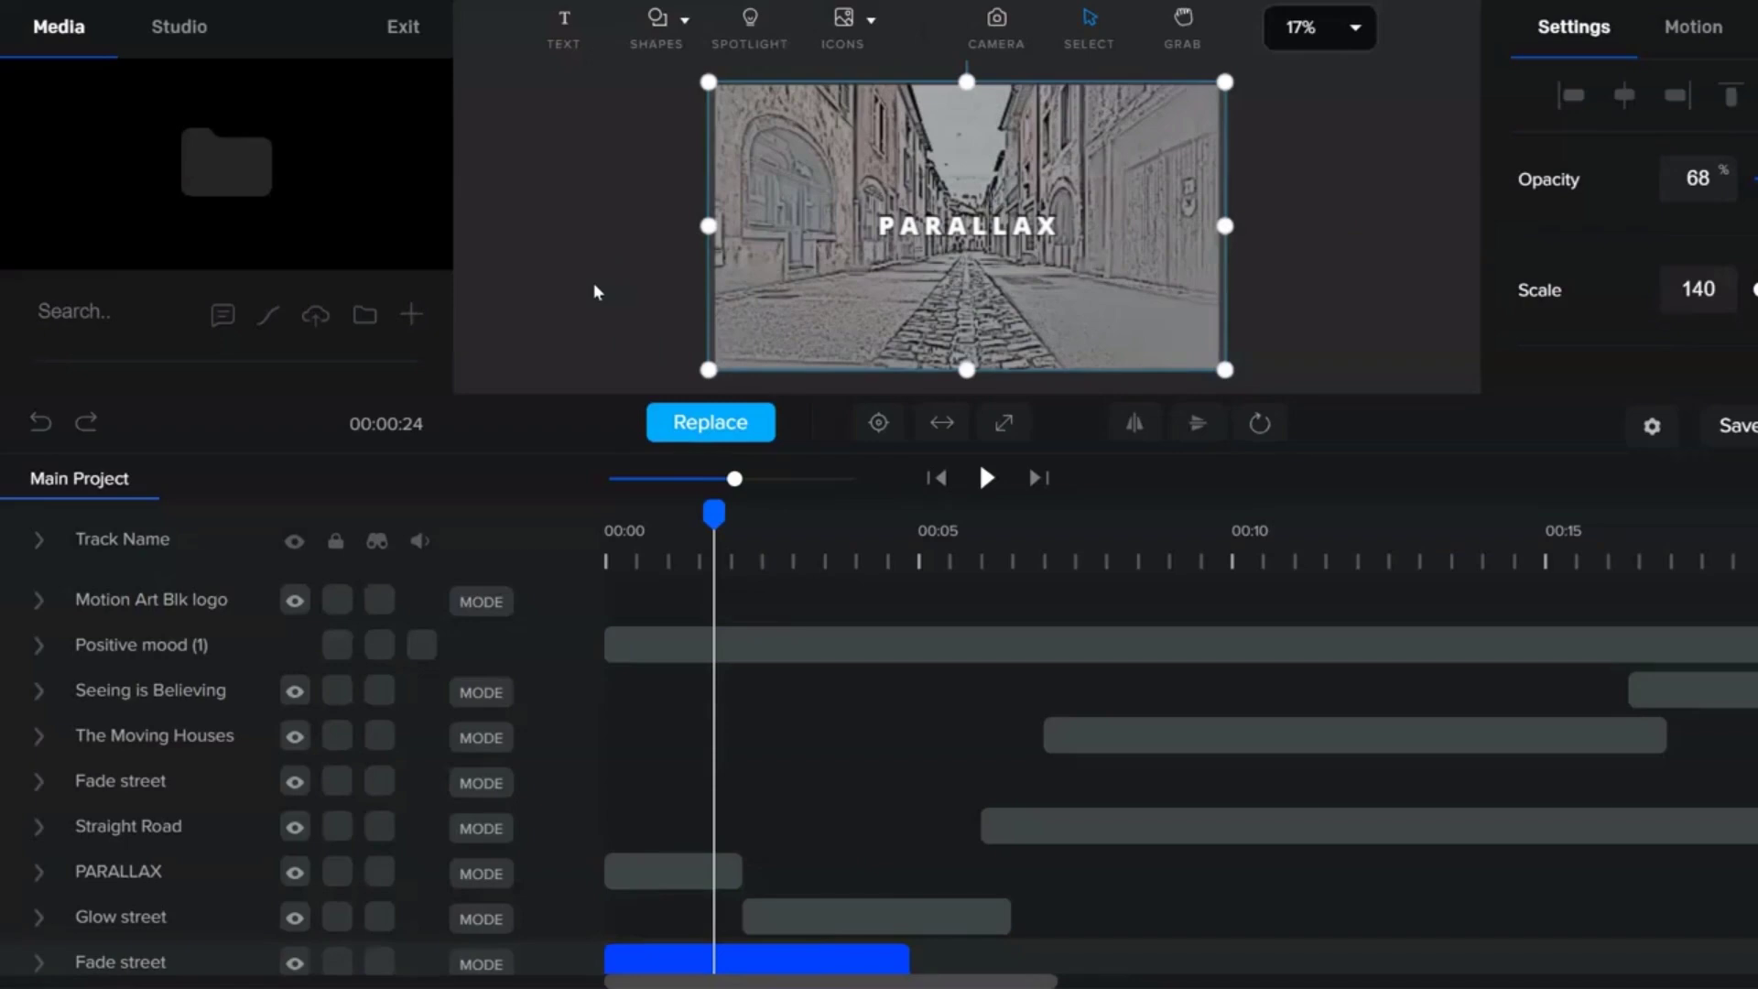
{"action": "left_click", "coordinate": [736, 964]}
{"action": "left_click", "coordinate": [921, 563]}
{"action": "left_click", "coordinate": [943, 910]}
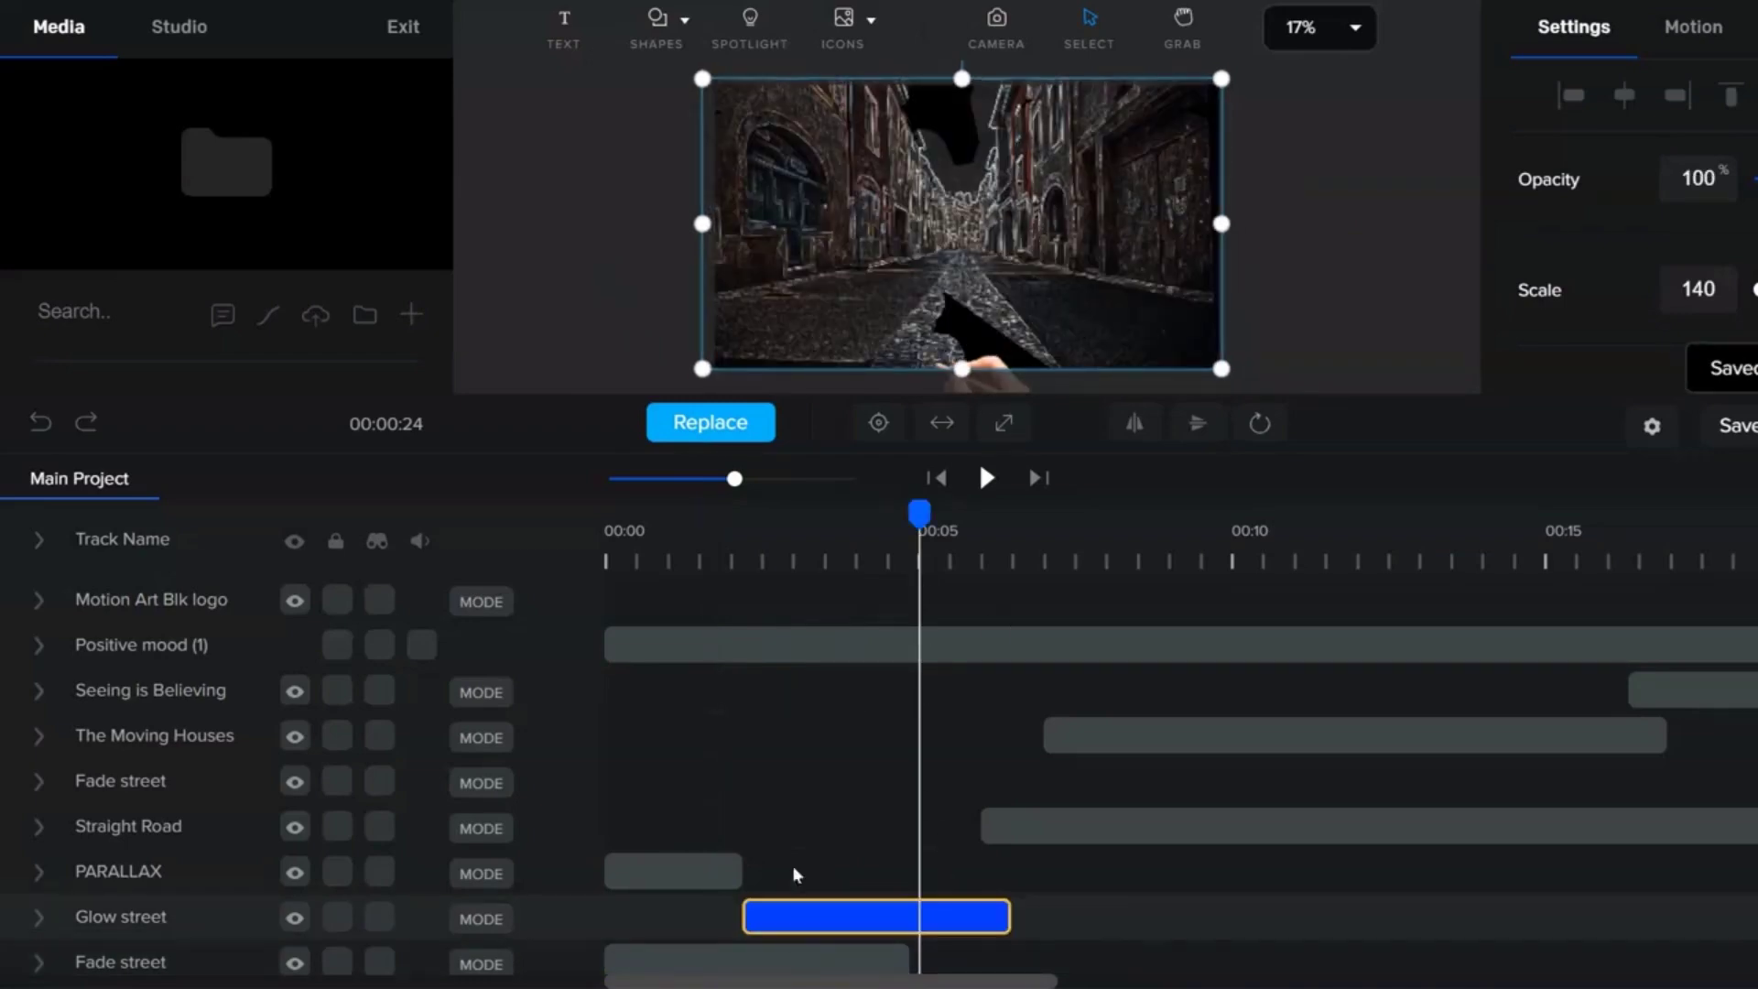
Preview around 4.3 seconds and open the PARALLAX title clip's text settings.
{"action": "left_click", "coordinate": [866, 561]}
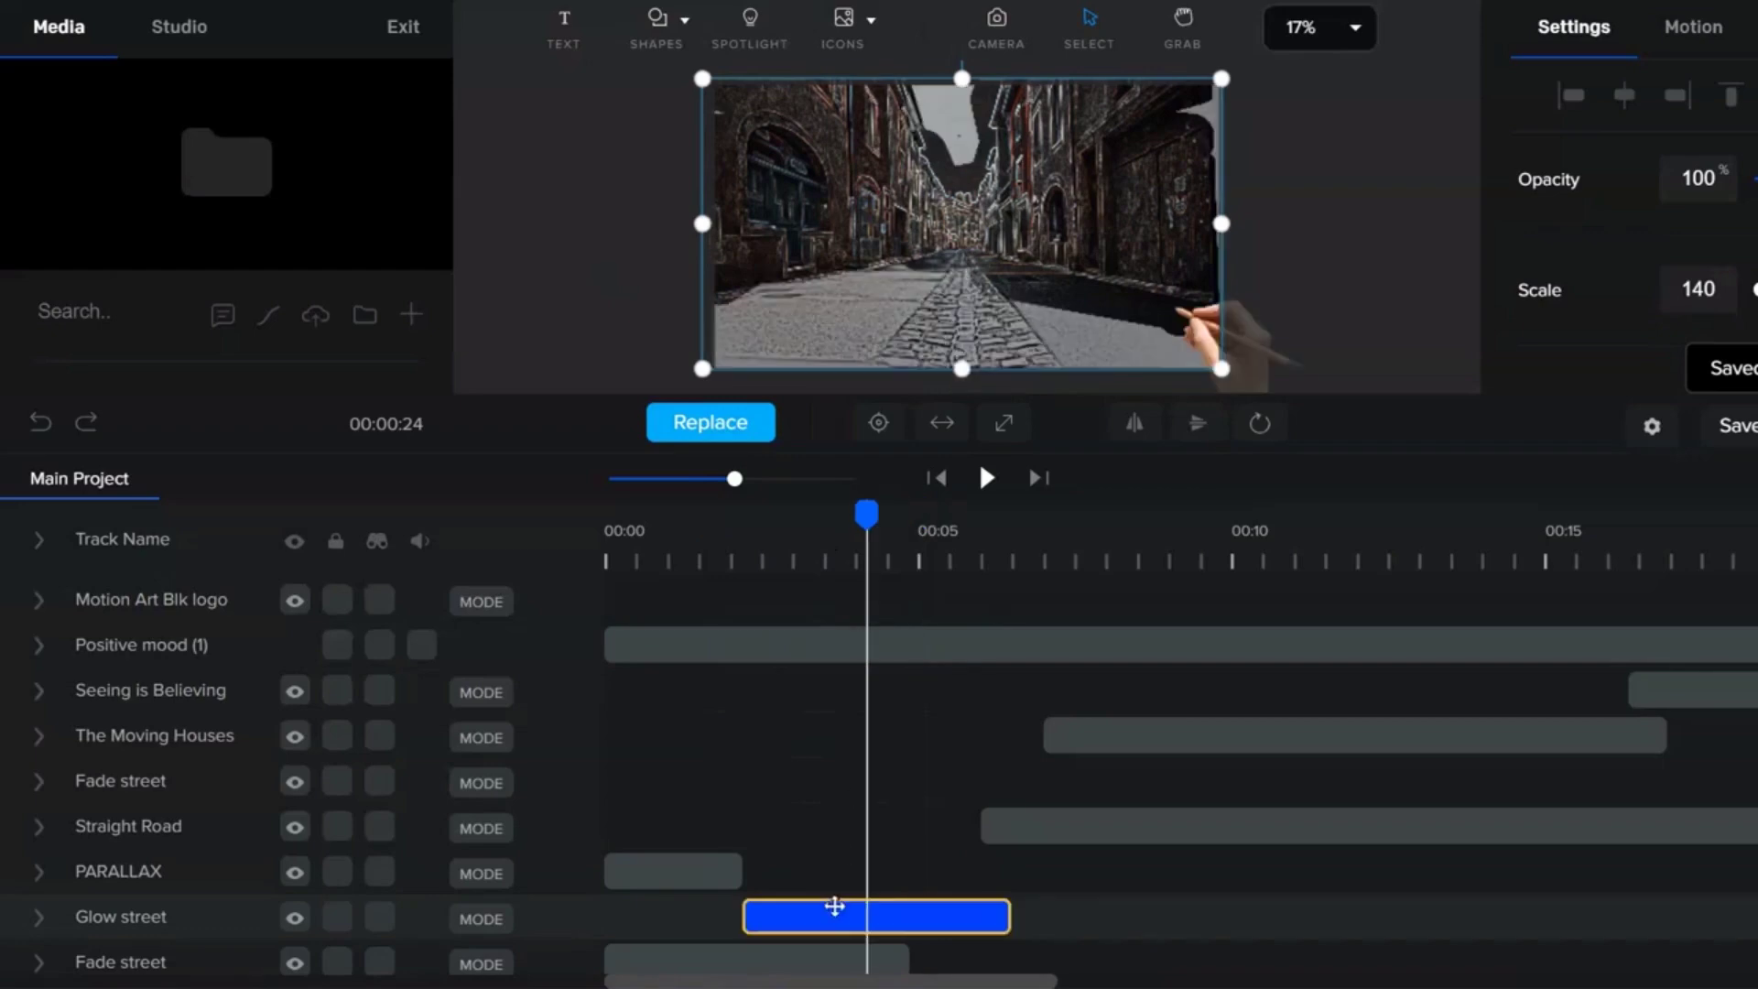
{"action": "left_click", "coordinate": [689, 694]}
{"action": "left_click", "coordinate": [650, 561]}
{"action": "left_click", "coordinate": [667, 877]}
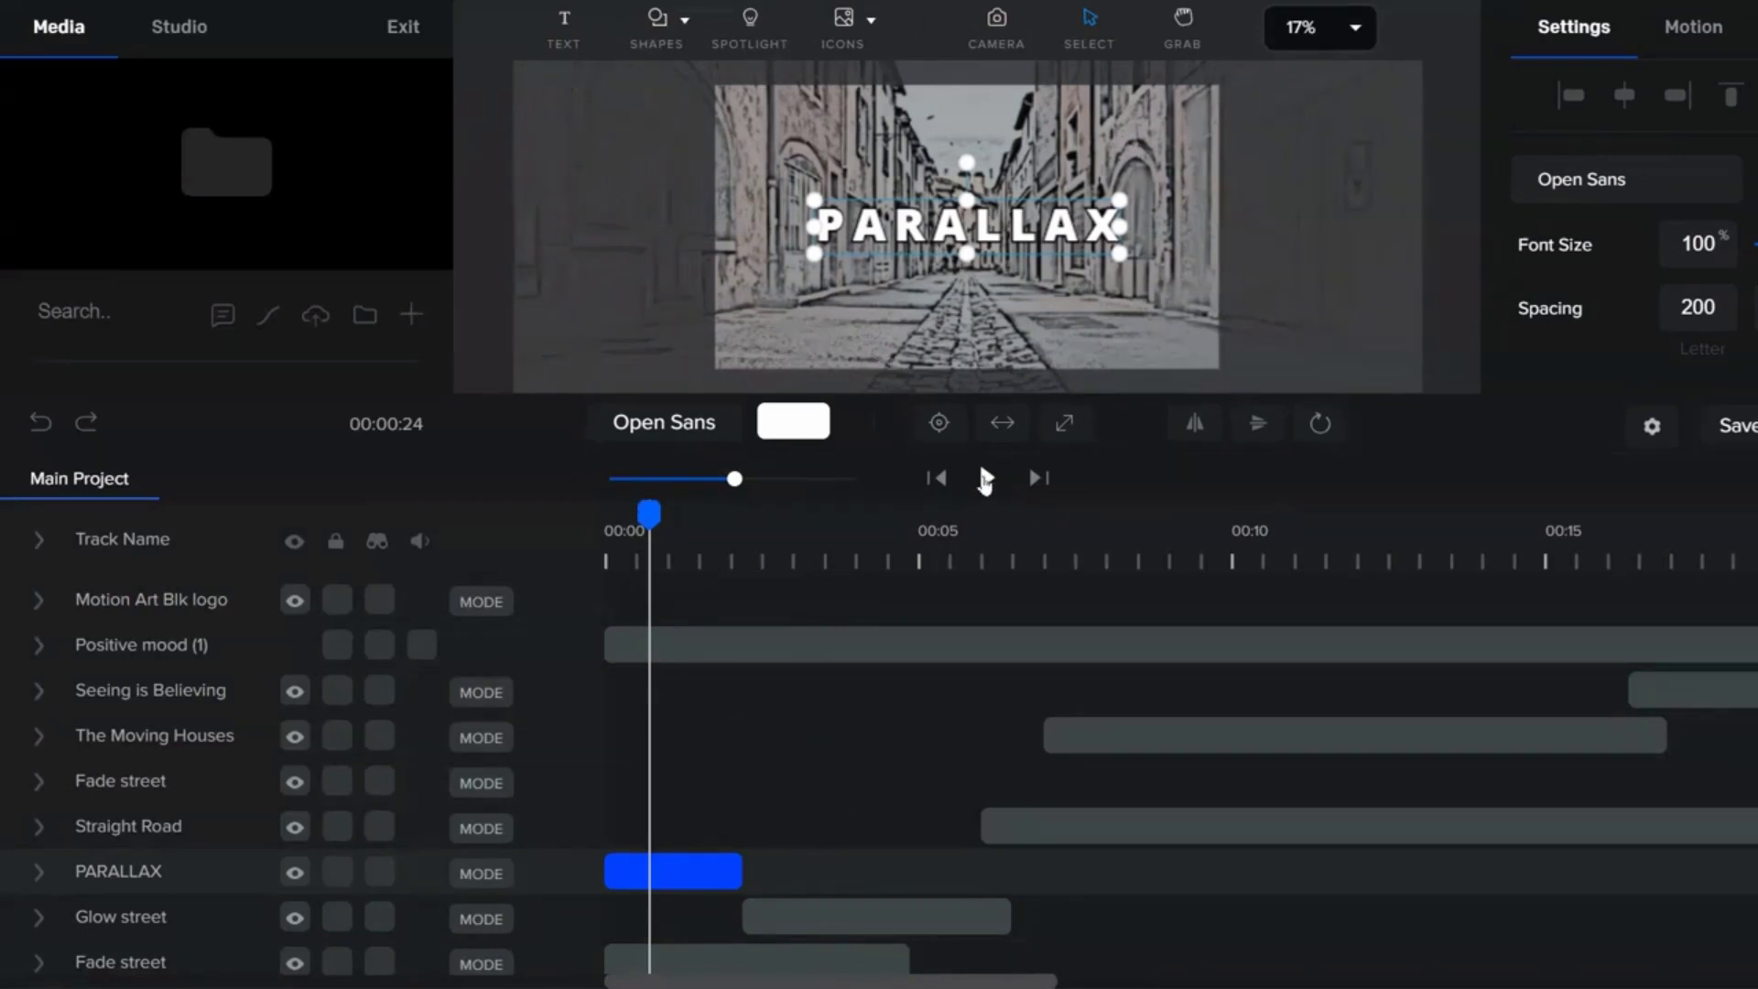
Play the project's opening, stop around 6 seconds, and select the Straight Road clip.
{"action": "left_click", "coordinate": [986, 480]}
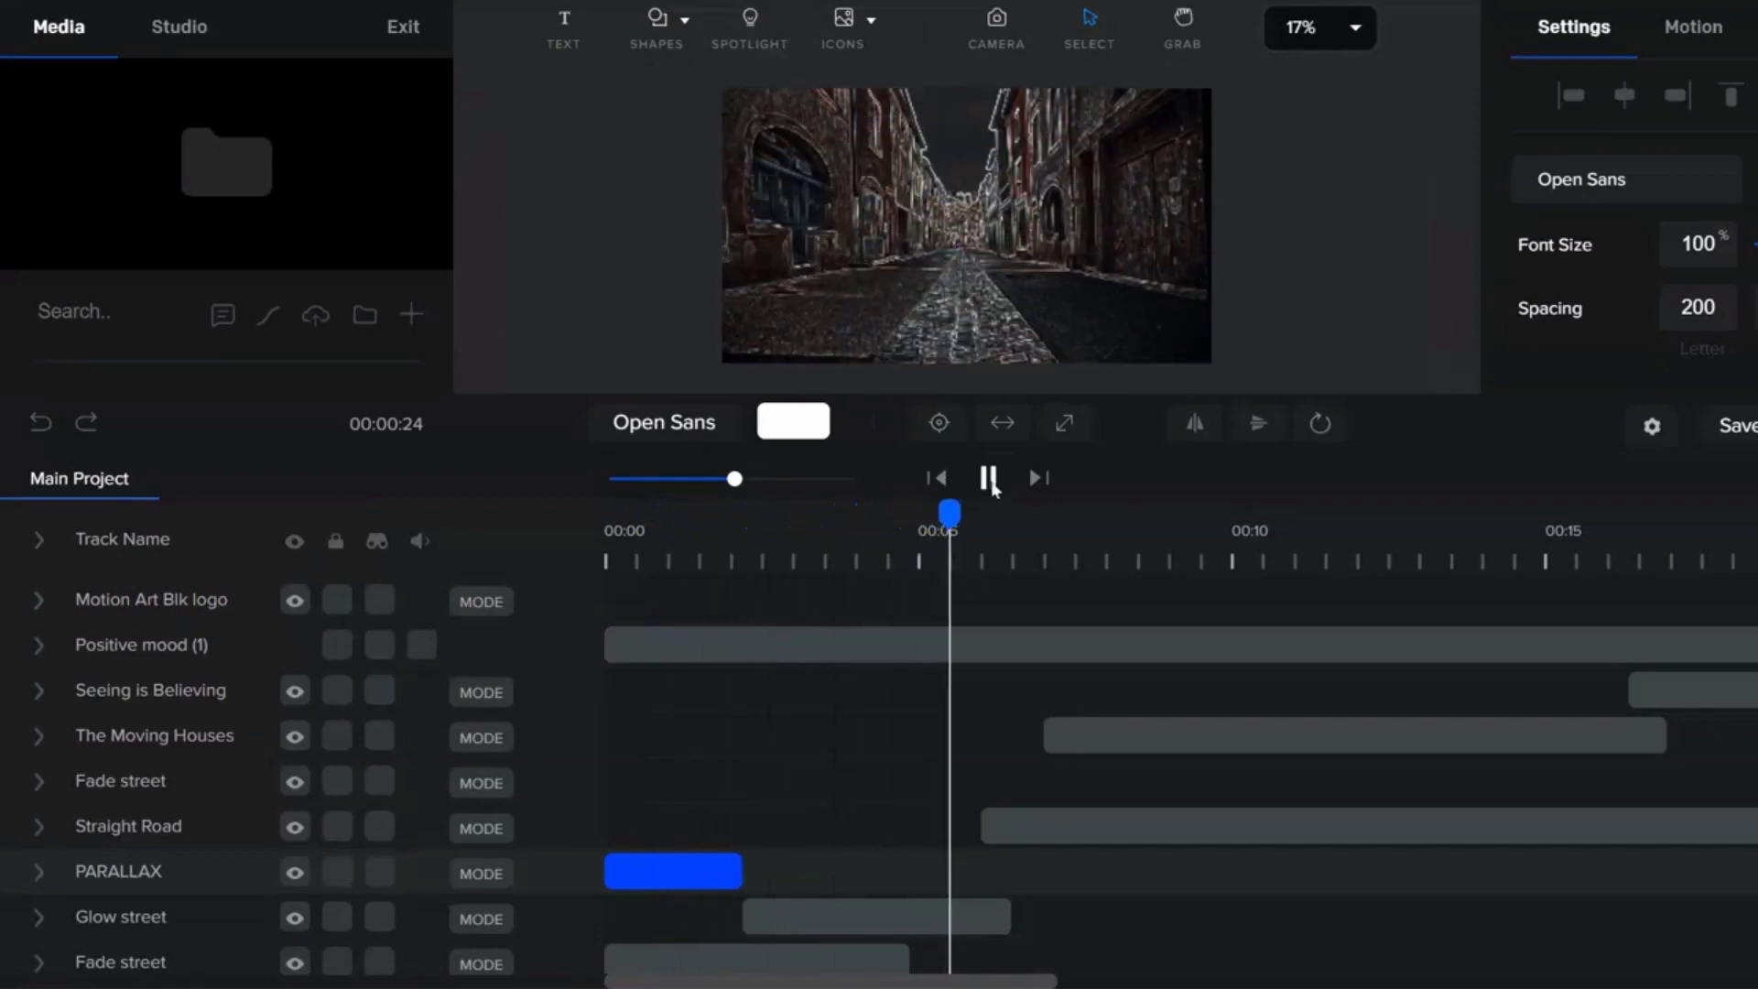
{"action": "left_click", "coordinate": [989, 478]}
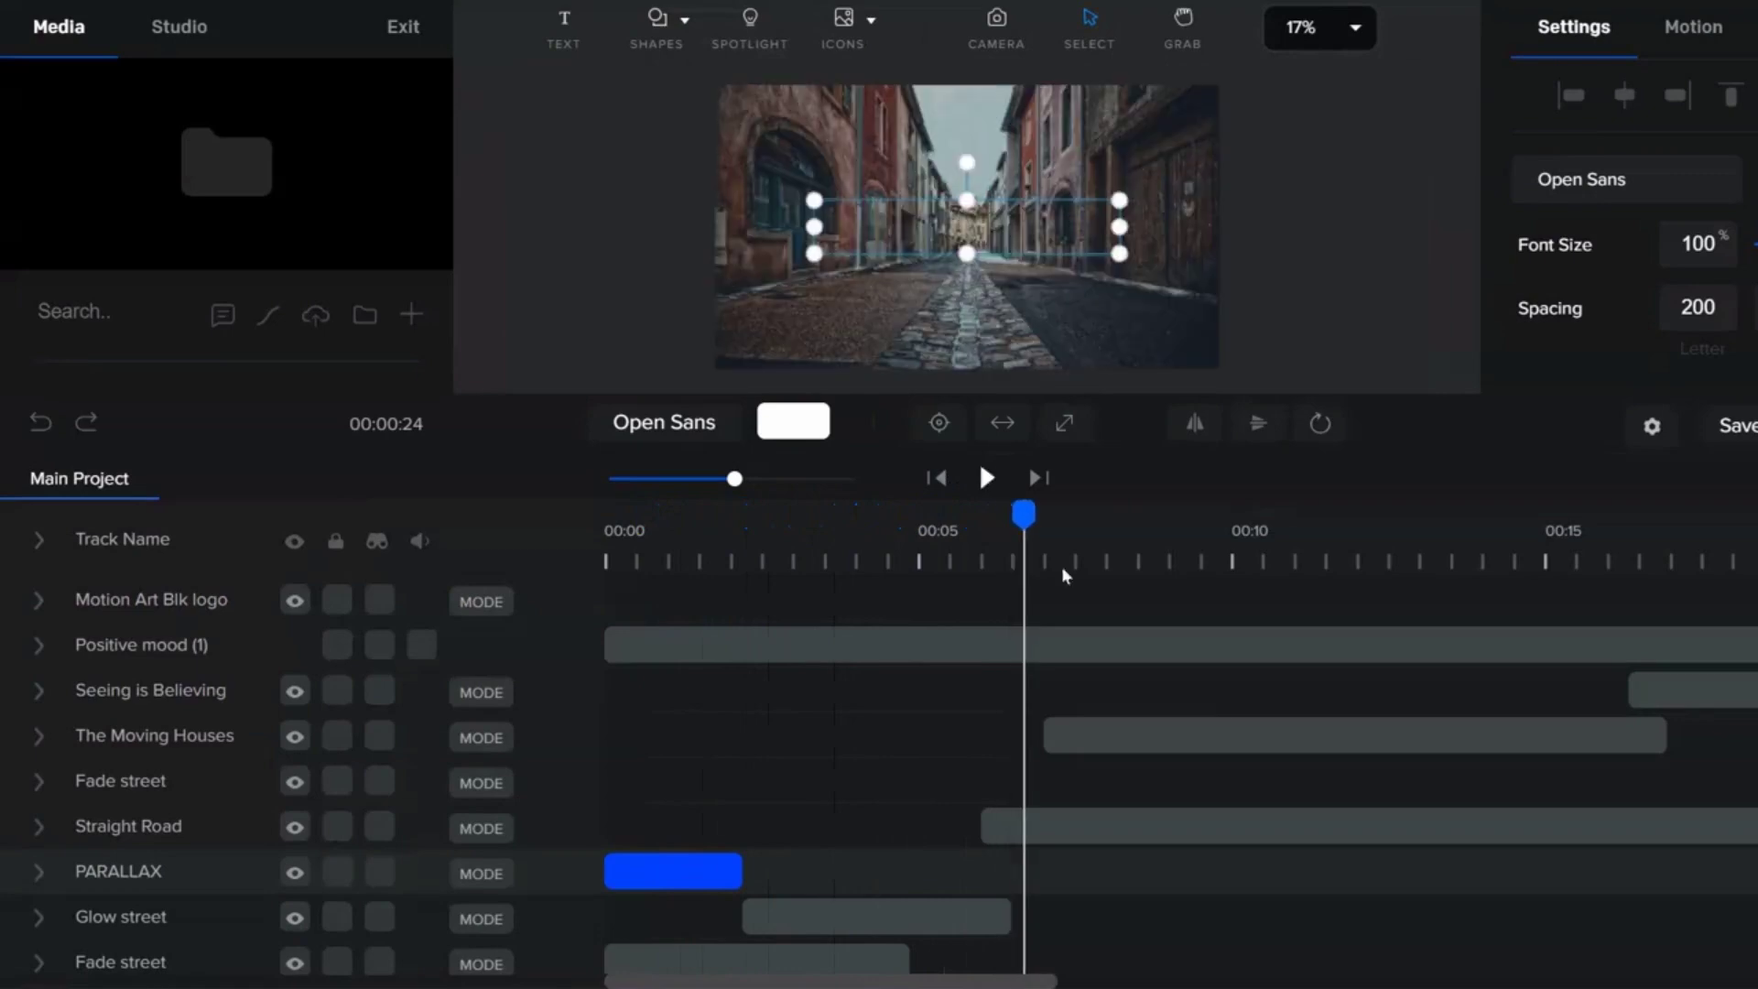
{"action": "left_click", "coordinate": [1222, 831]}
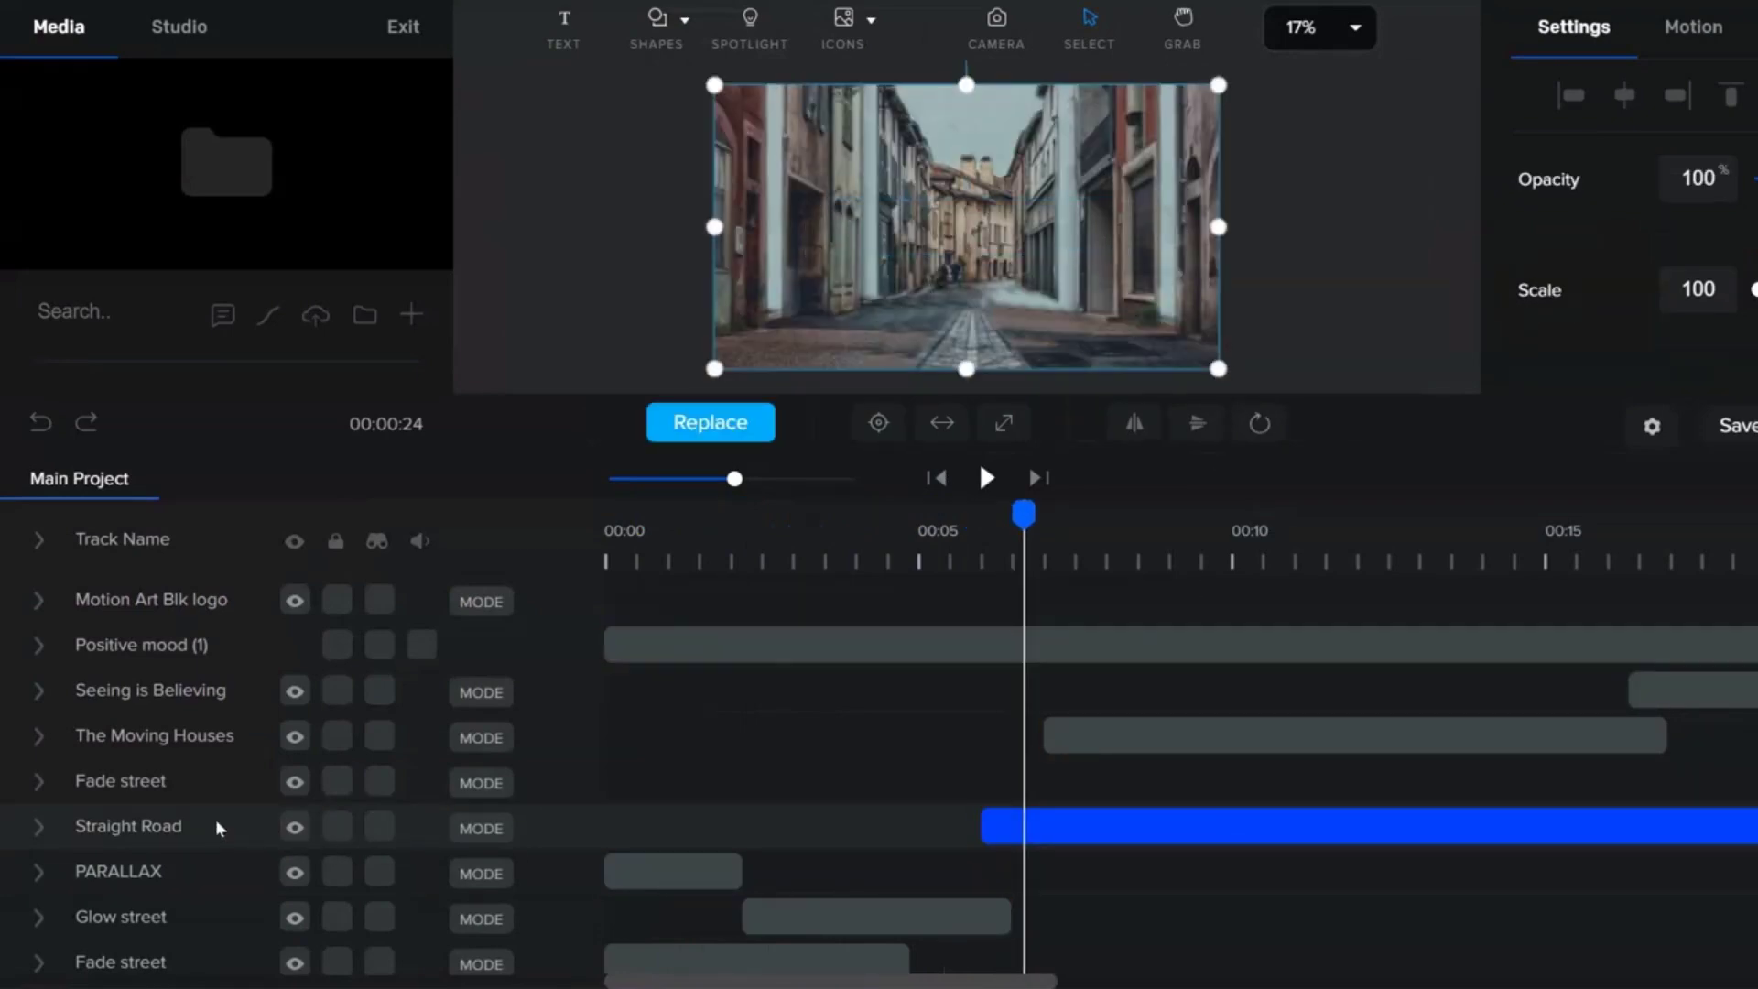
Rename the Straight Road track to 'Moving Houses'.
{"action": "double_click", "coordinate": [168, 828]}
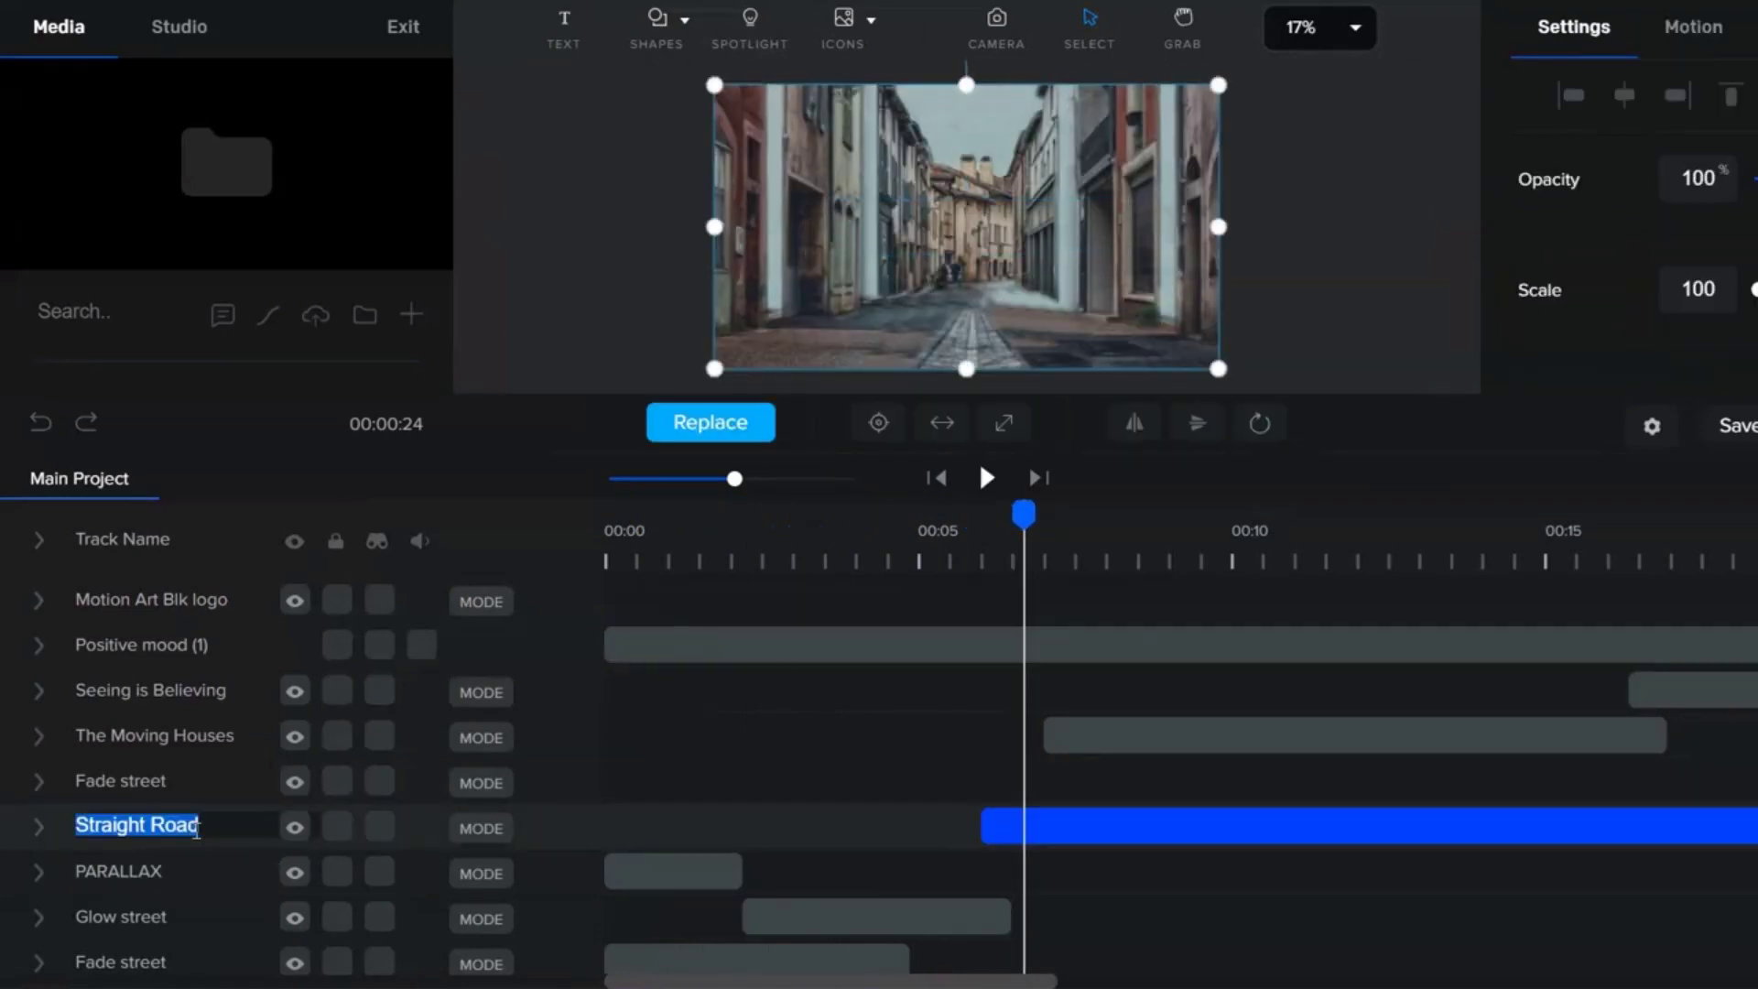
{"action": "type", "text": "Moving H"}
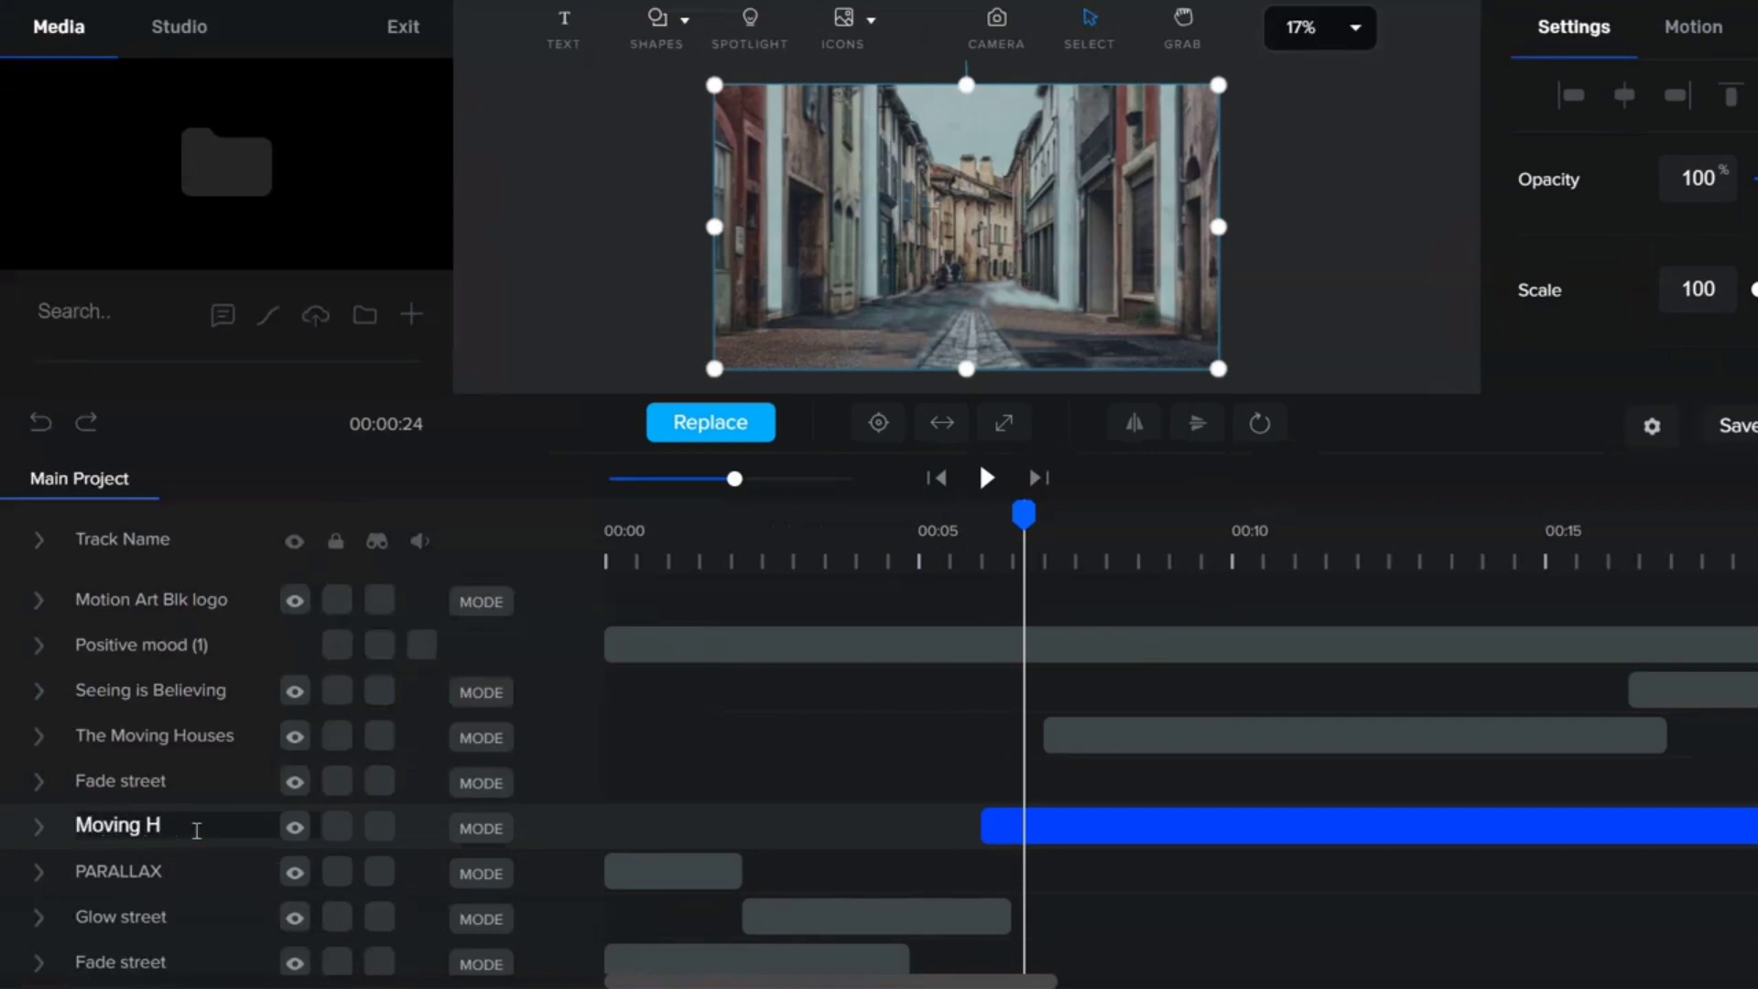
{"action": "type", "text": "Ousees"}
{"action": "key", "text": "Return"}
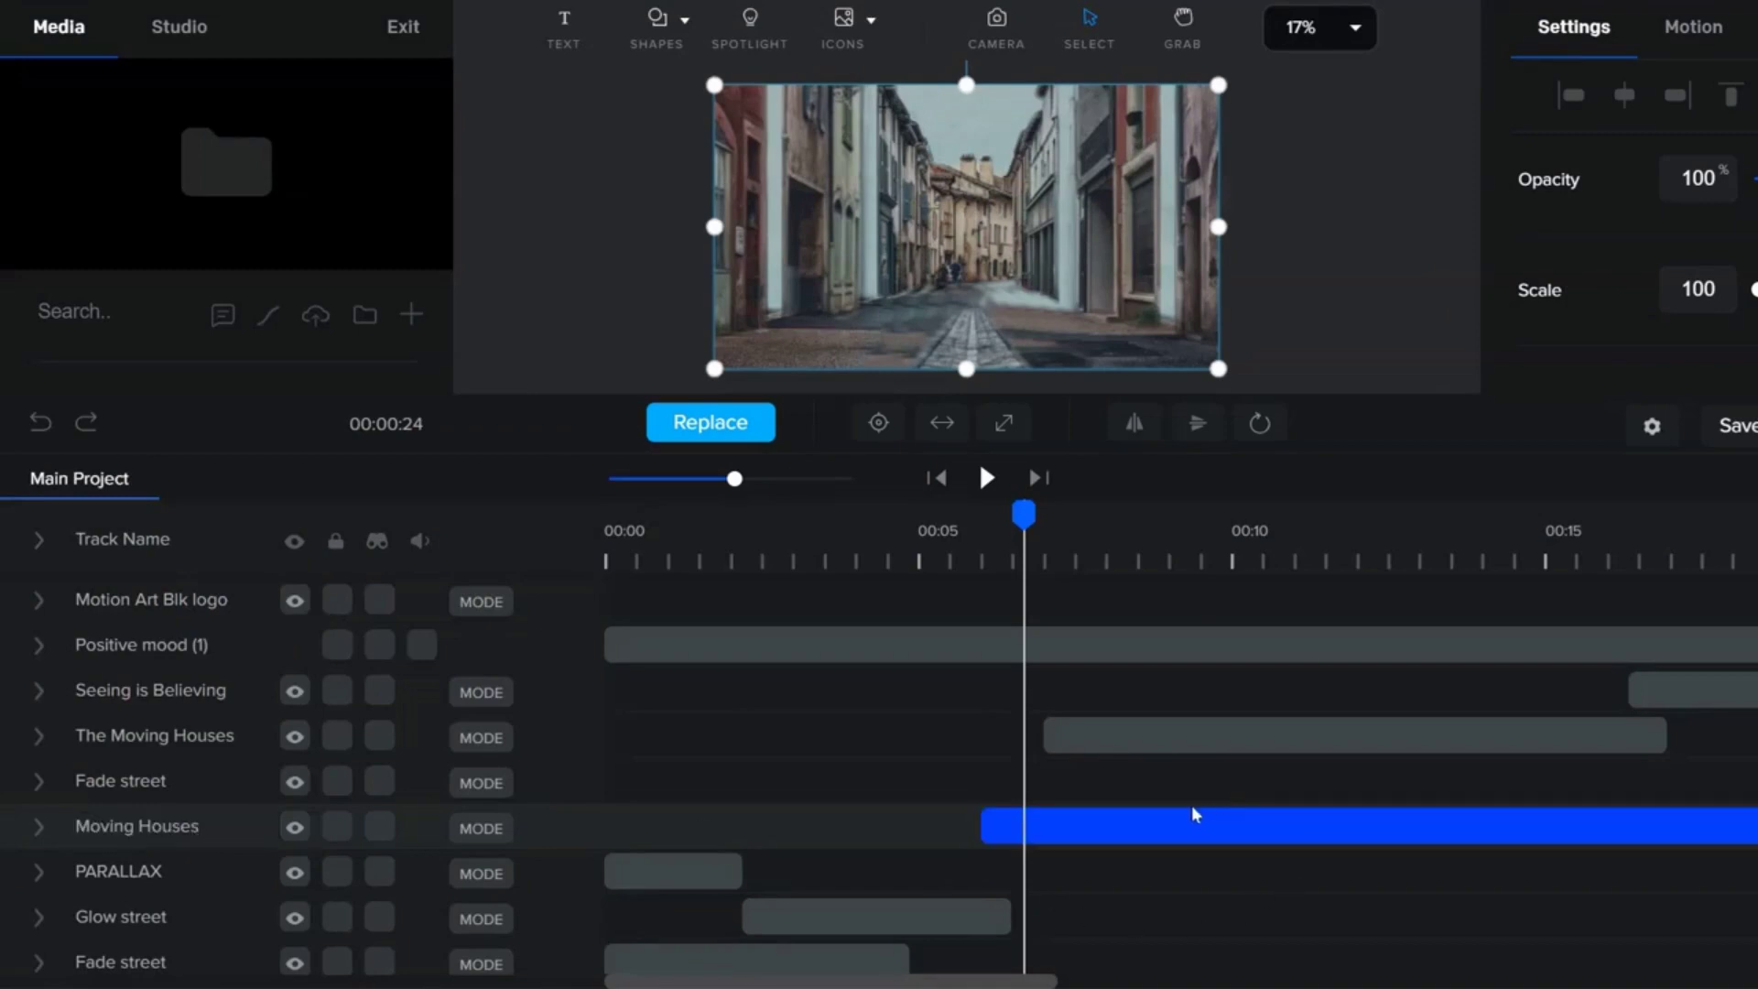
{"action": "left_click", "coordinate": [1165, 827]}
{"action": "left_click", "coordinate": [1165, 828]}
{"action": "left_click", "coordinate": [674, 322]}
{"action": "left_click", "coordinate": [1048, 825]}
{"action": "left_click", "coordinate": [994, 488]}
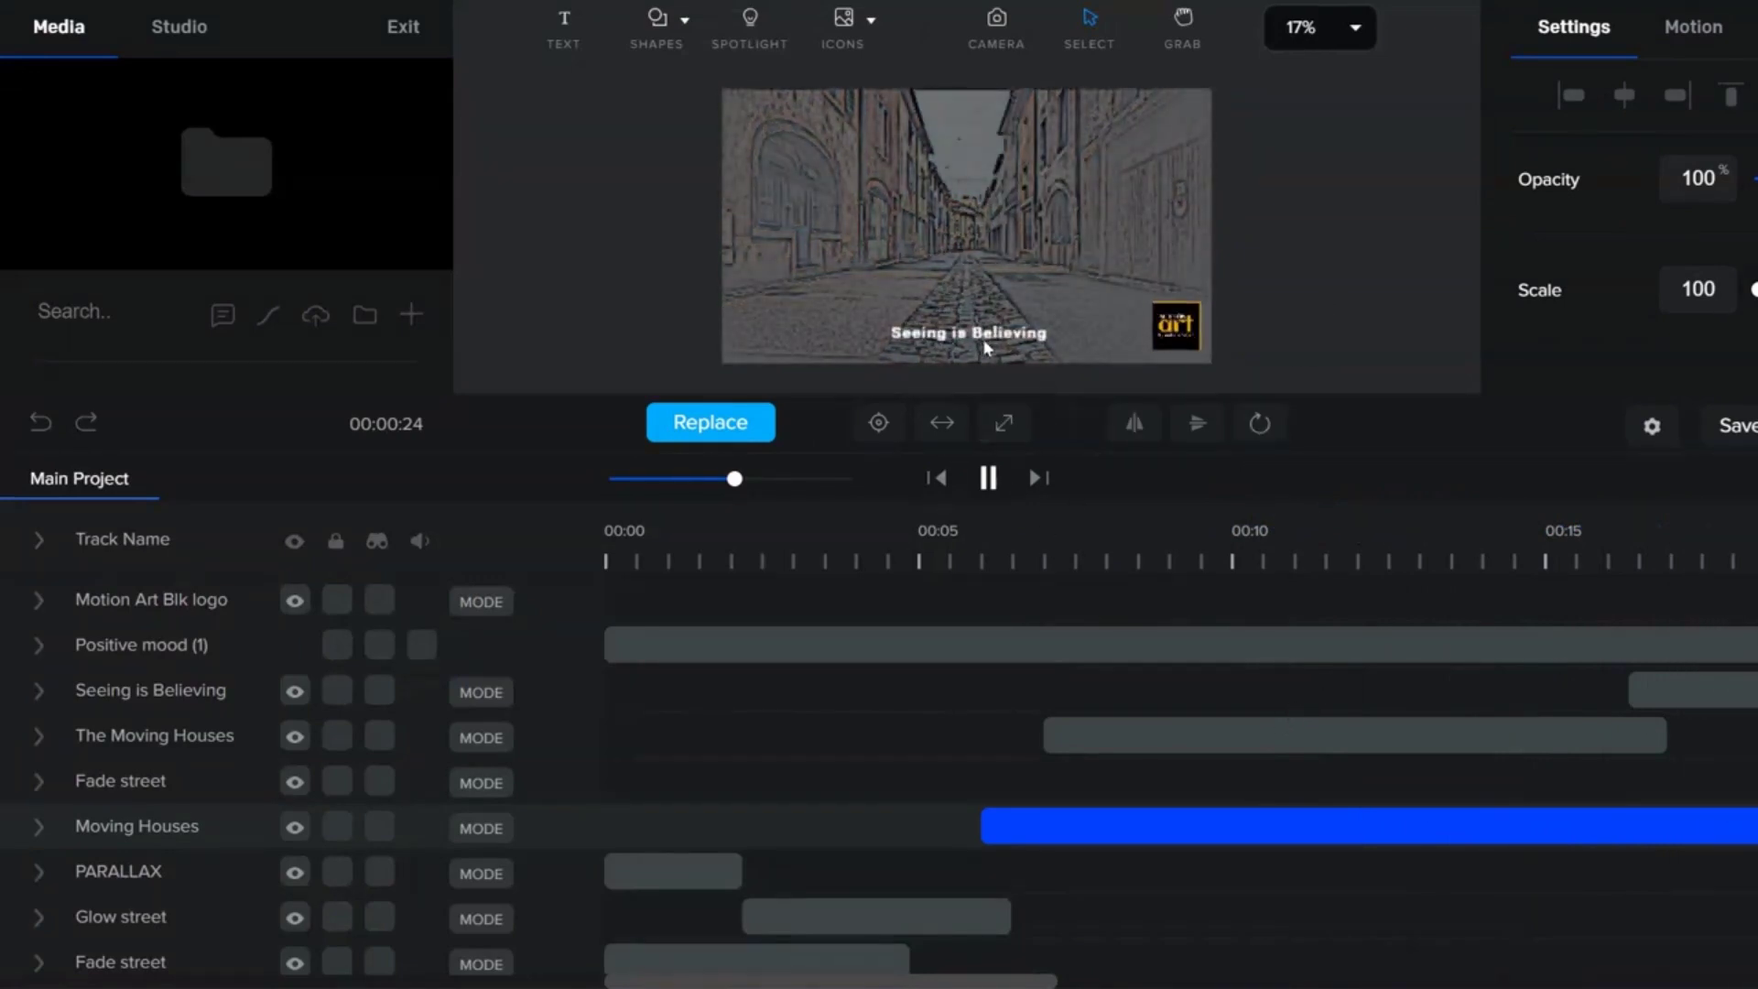
{"action": "left_click", "coordinate": [988, 477]}
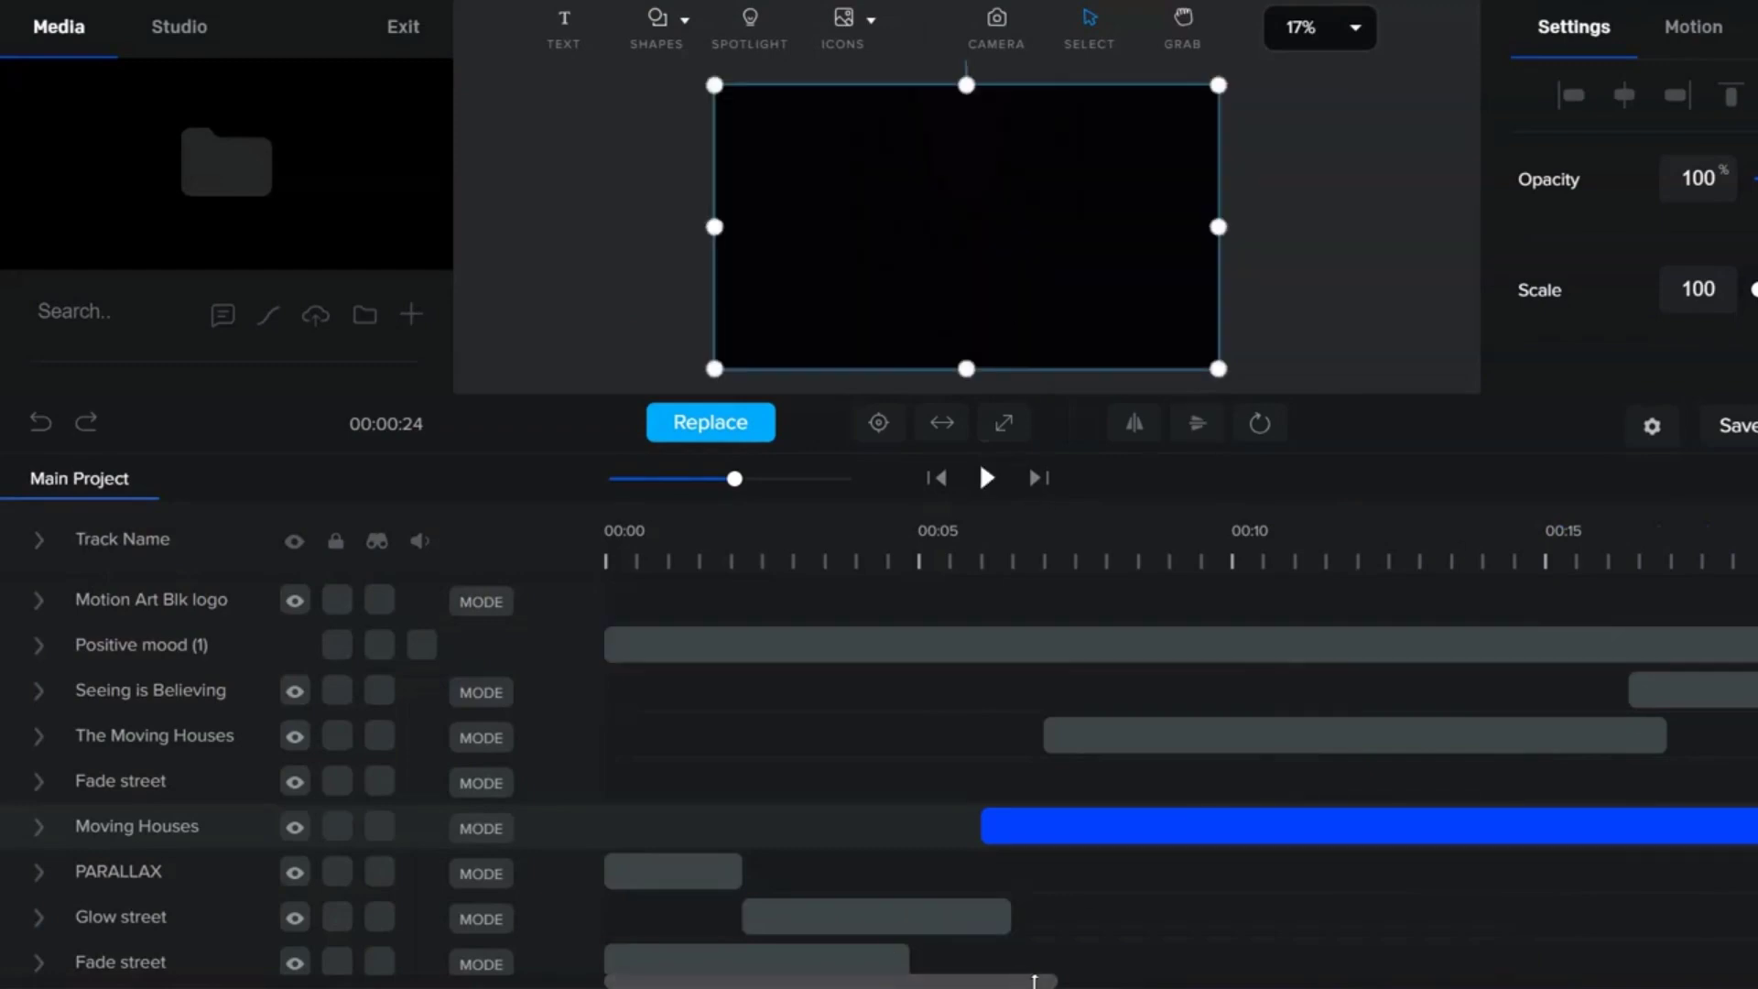
{"action": "mouse_move", "coordinate": [1043, 980]}
{"action": "left_mouse_down"}
{"action": "mouse_move", "coordinate": [1137, 980]}
{"action": "mouse_move", "coordinate": [1041, 984]}
{"action": "left_mouse_up"}
{"action": "mouse_move", "coordinate": [732, 478]}
{"action": "left_mouse_down"}
{"action": "mouse_move", "coordinate": [714, 478]}
{"action": "mouse_move", "coordinate": [729, 478]}
{"action": "left_mouse_up"}
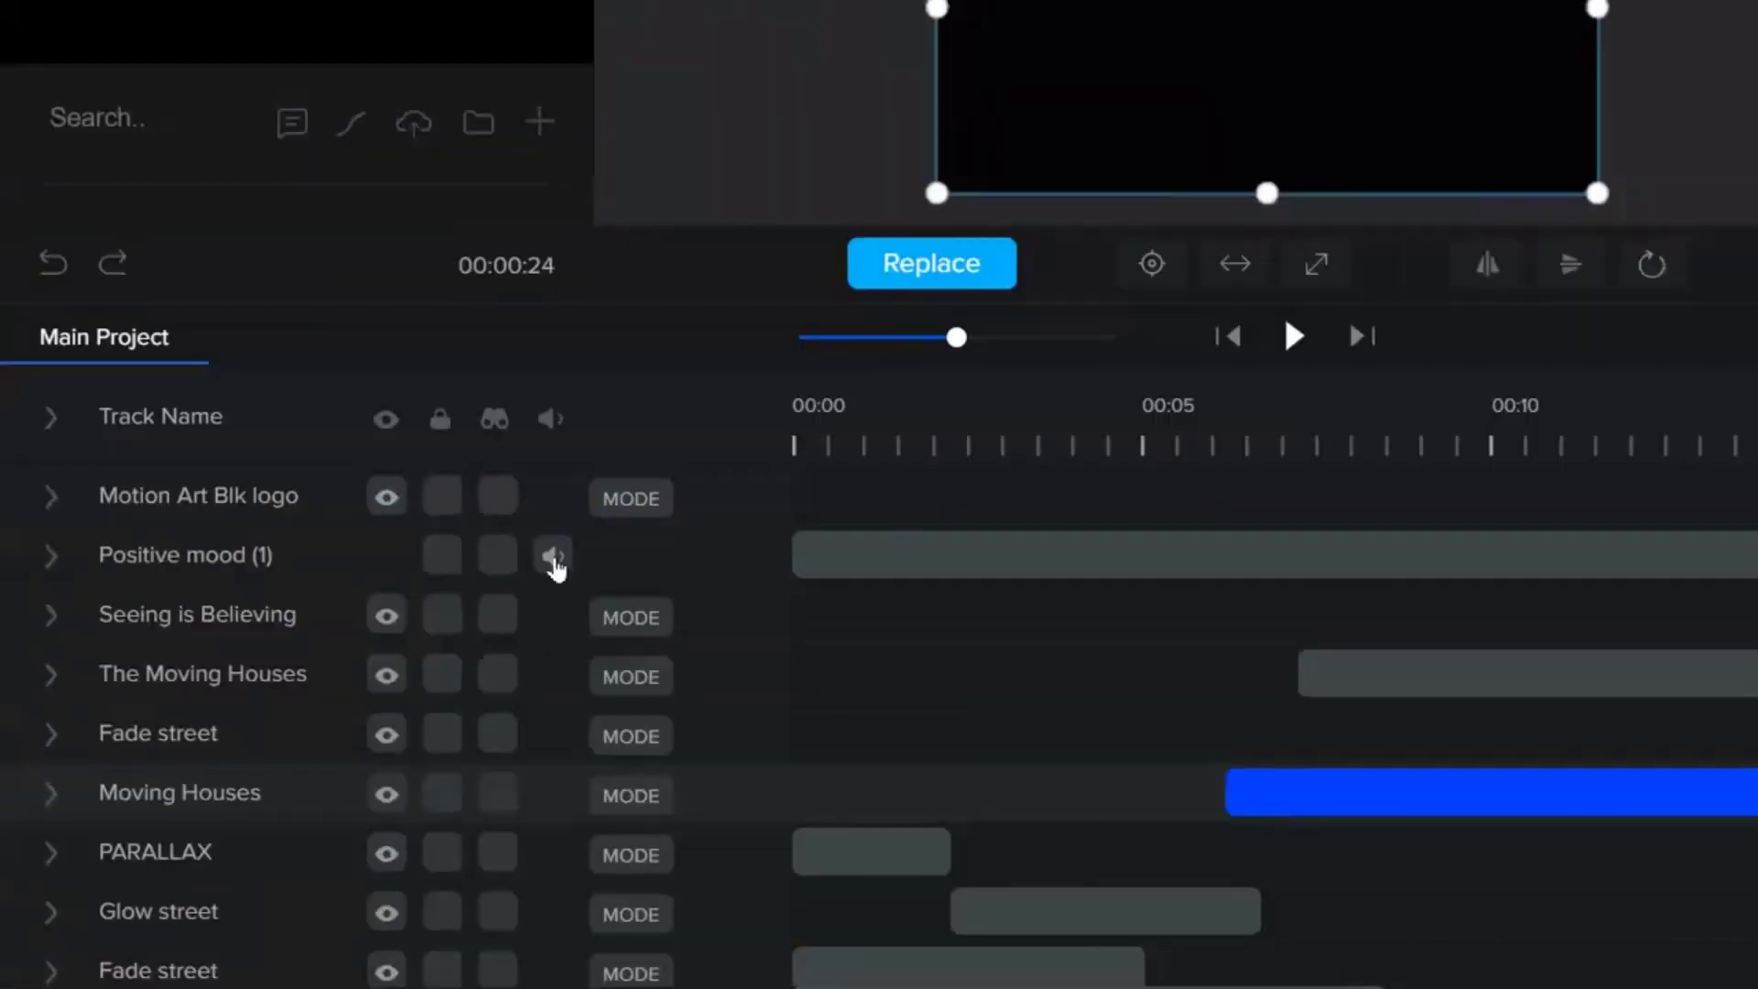
{"action": "left_click", "coordinate": [421, 646]}
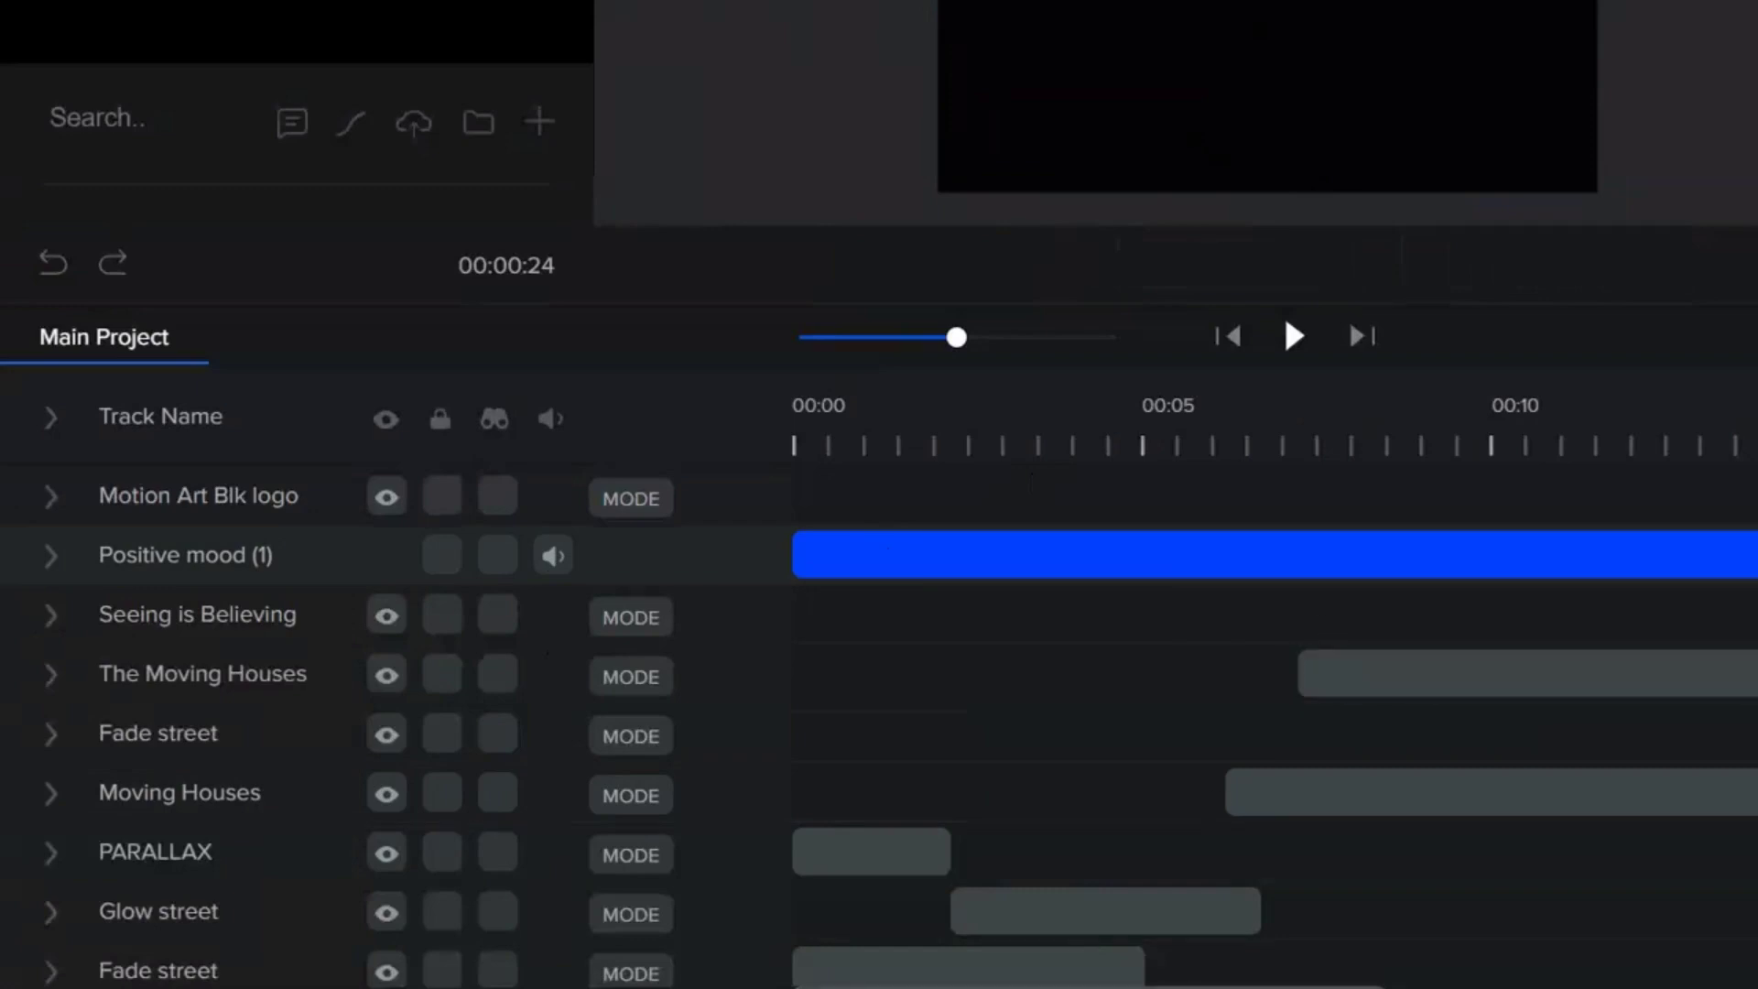
{"action": "scroll", "coordinate": [1273, 678], "scroll_direction": "right", "scroll_amount": 10}
{"action": "scroll", "coordinate": [1273, 677], "scroll_direction": "left", "scroll_amount": 10}
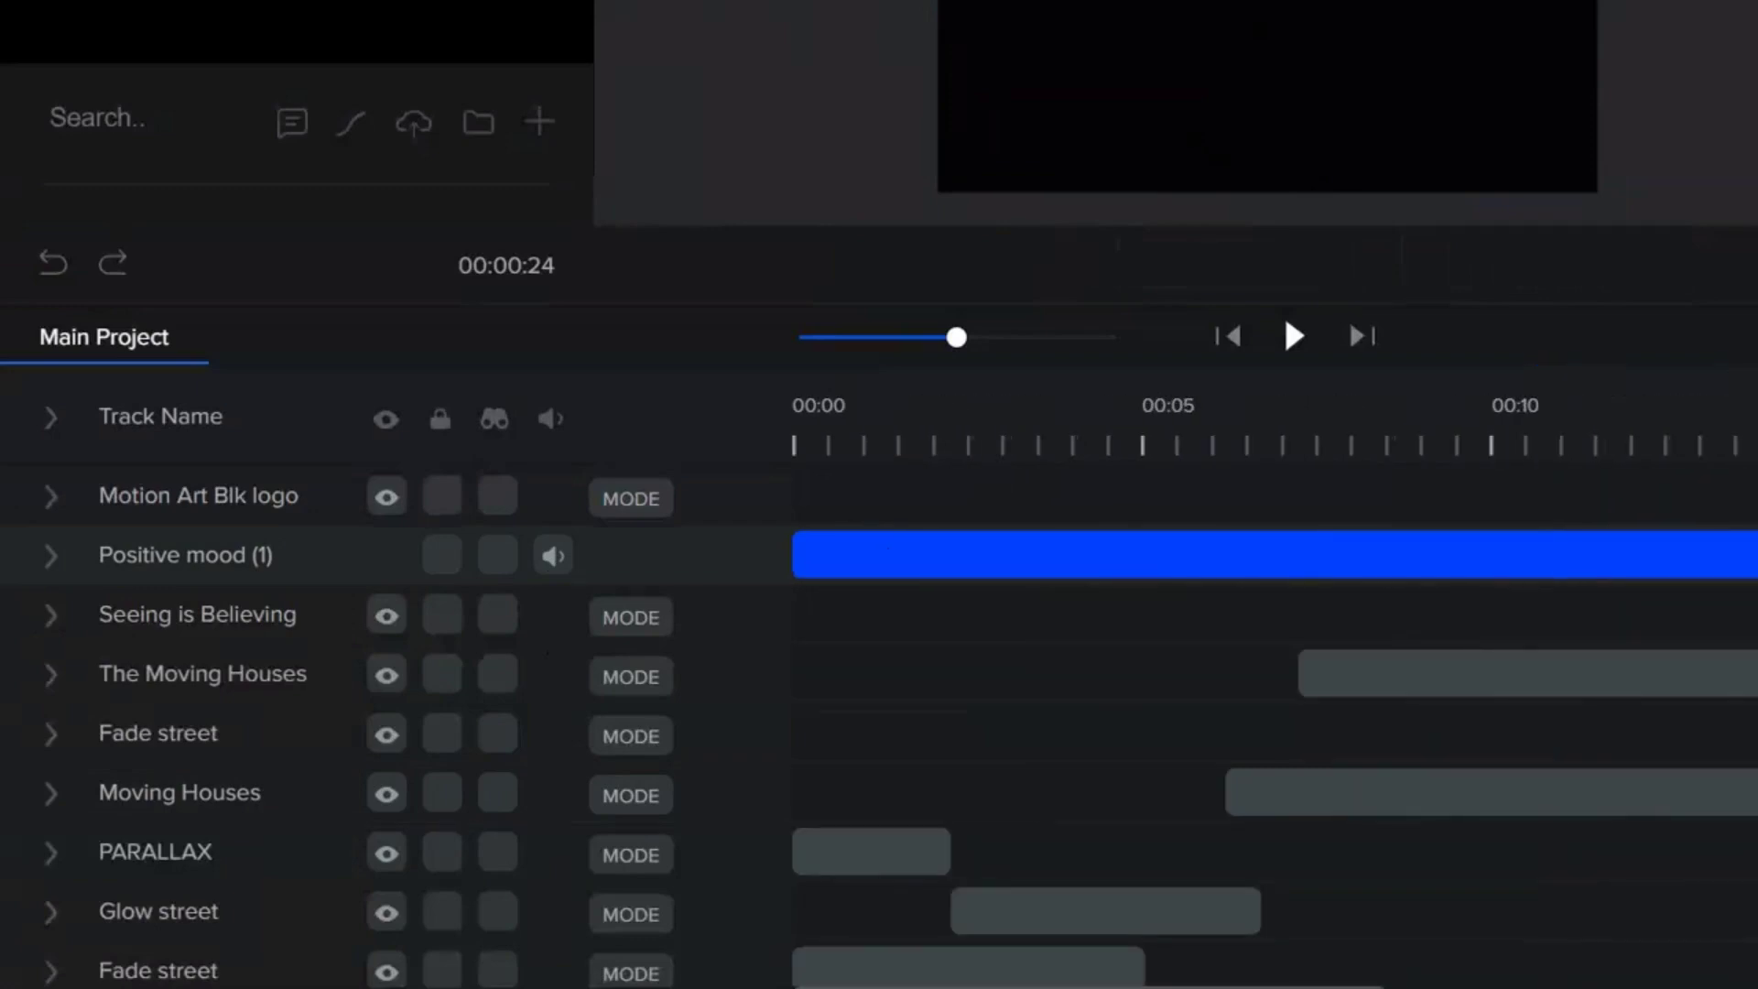